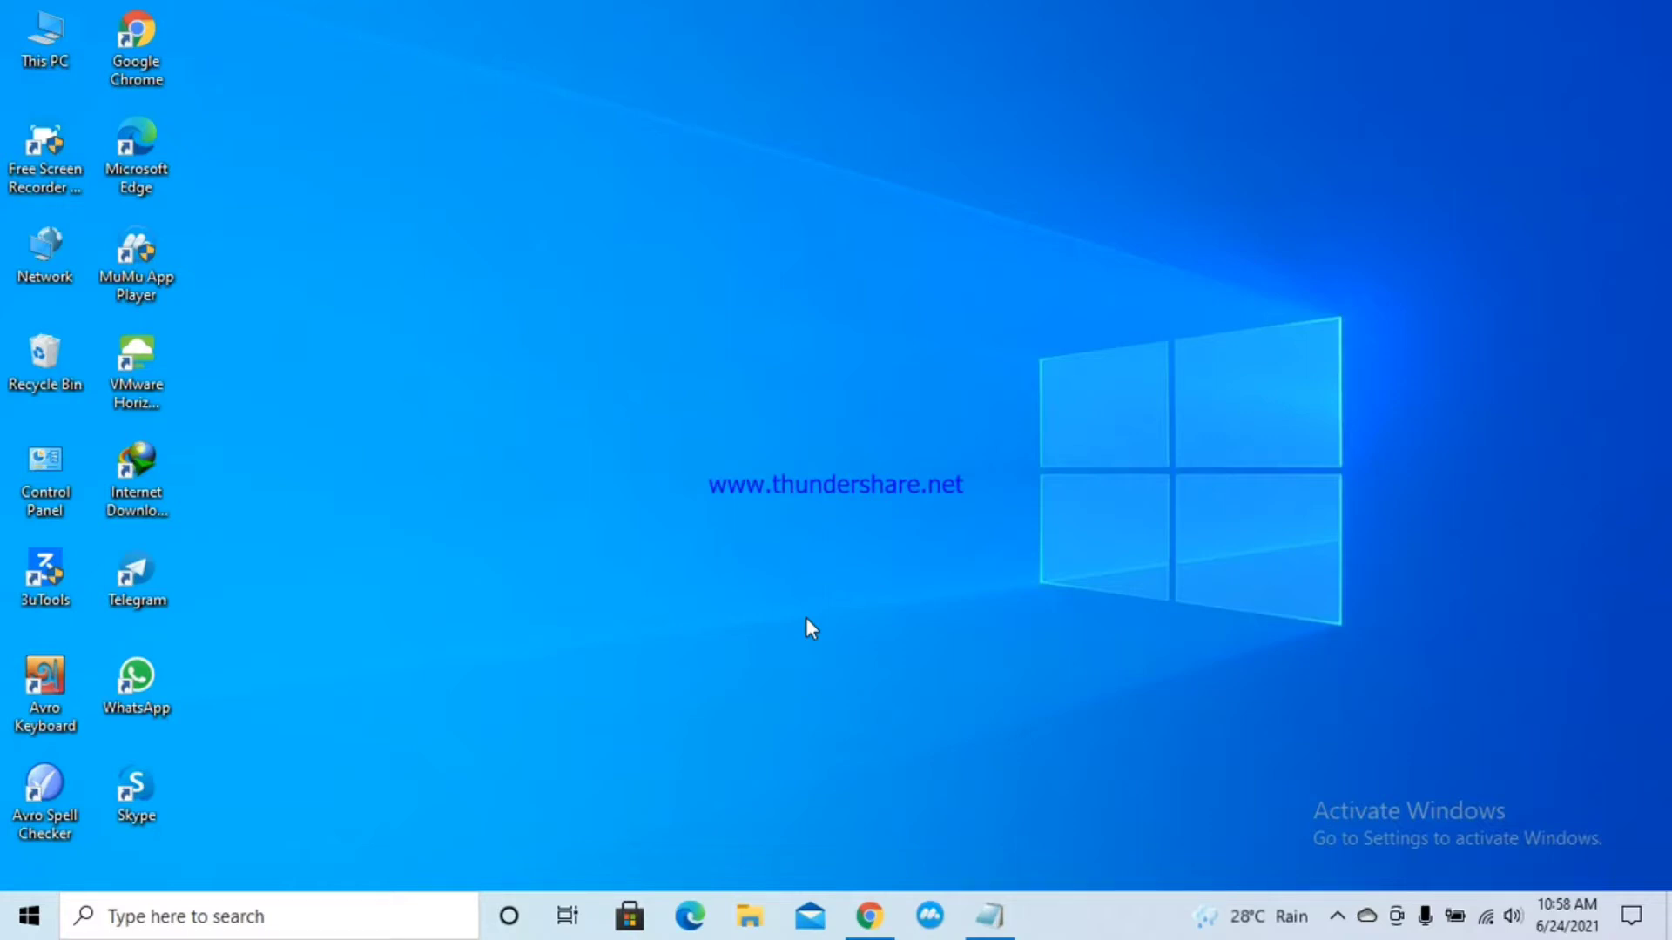
Search Google for 'e tin registration' from Chrome's address bar and scroll the results
left_click(869, 916)
left_click(289, 62)
type("etin")
key("Down")
key("Down")
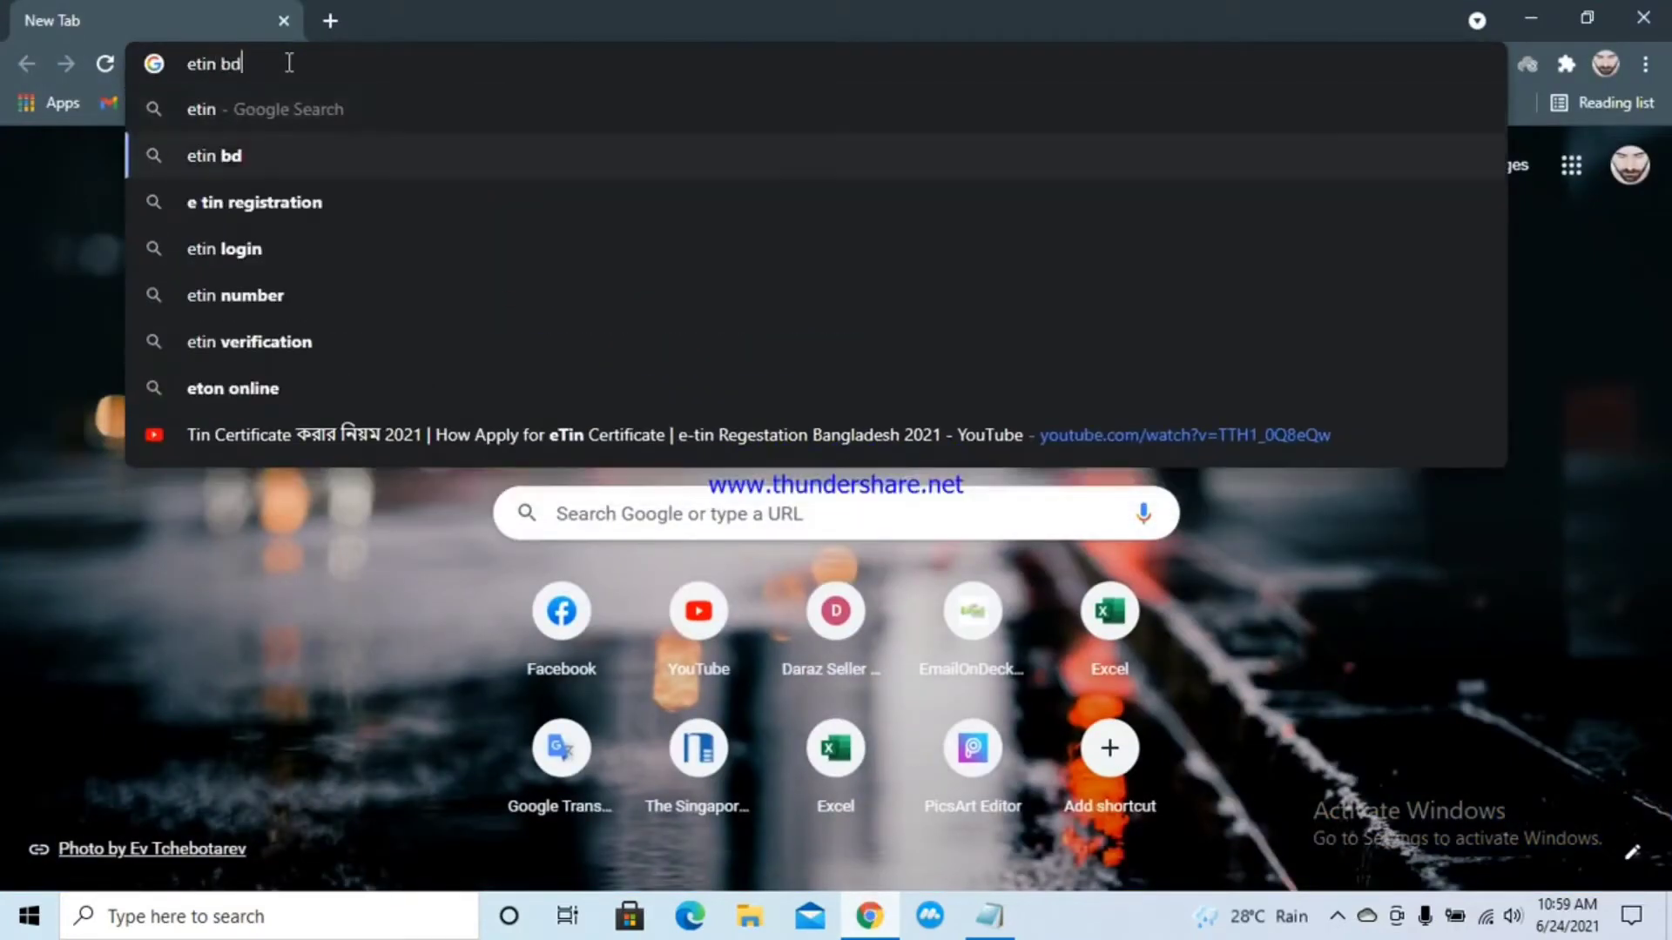
key("Return")
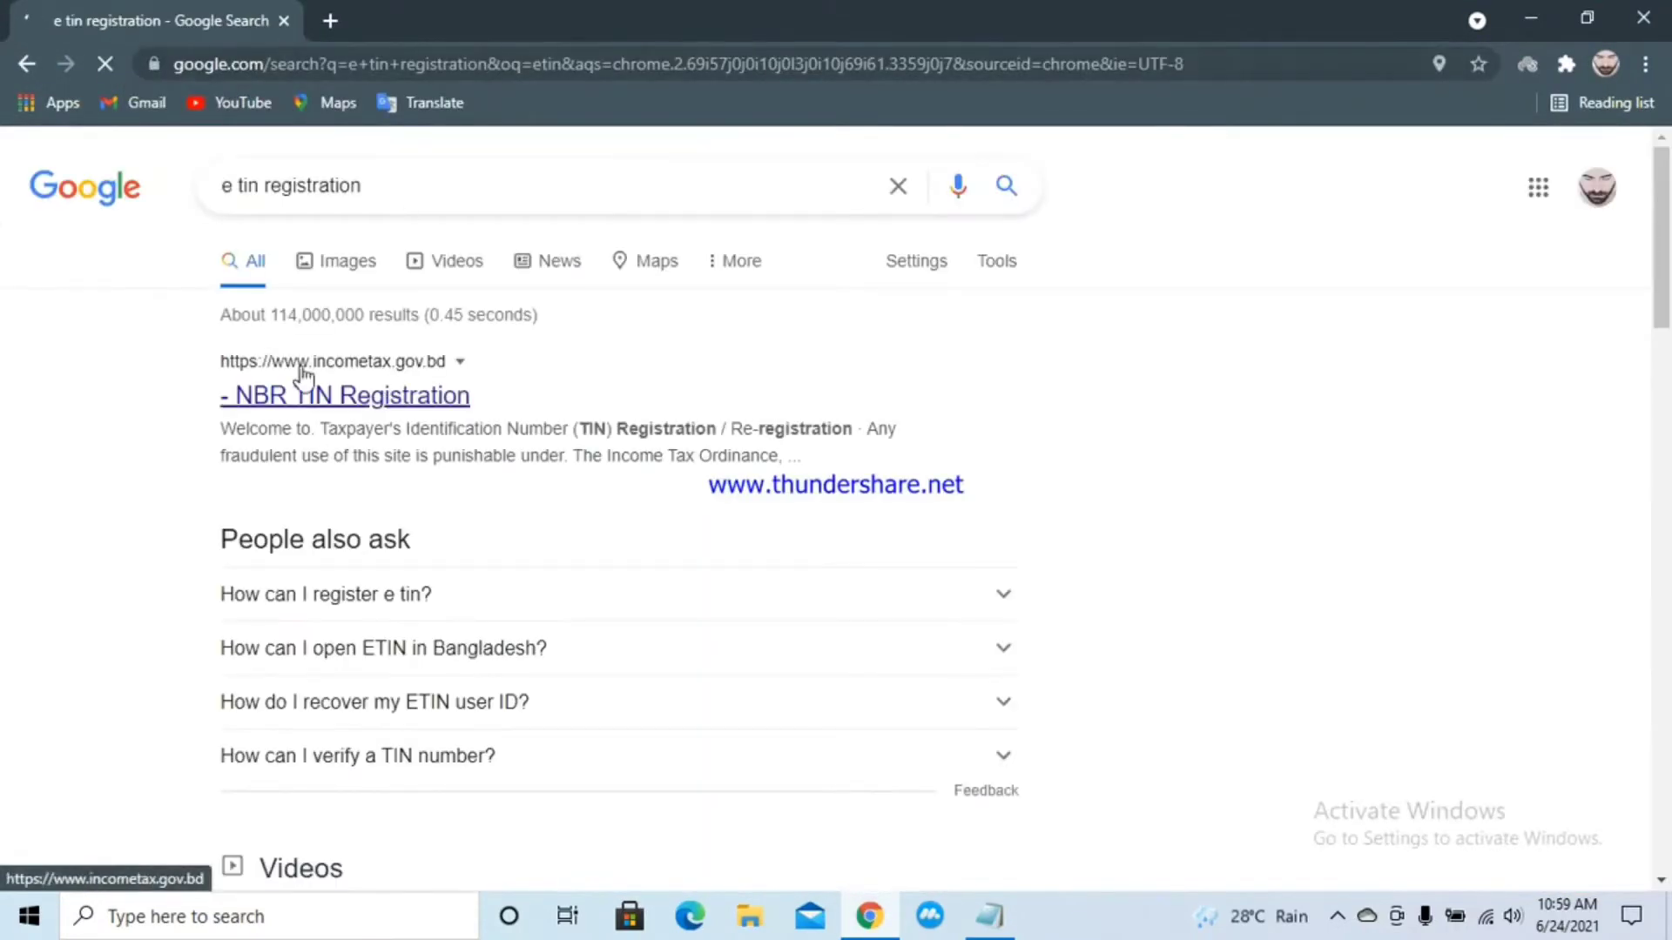
scroll(374, 435, "down", 3)
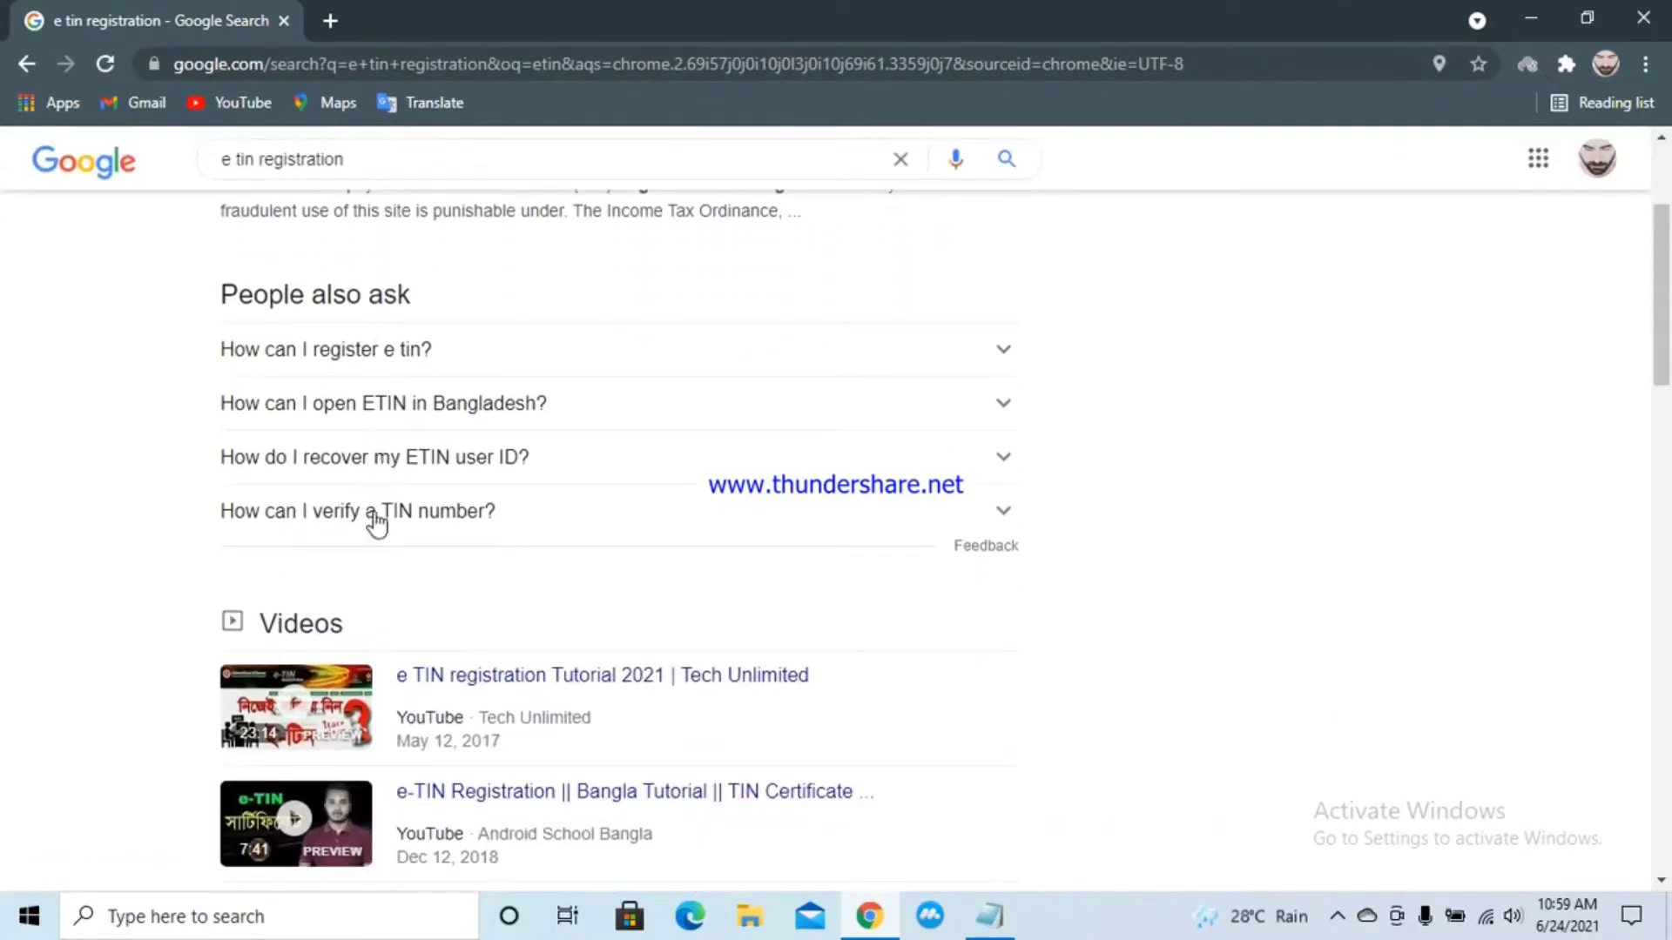
scroll(608, 582, "down", 1)
left_click_drag(1664, 326, 1657, 215)
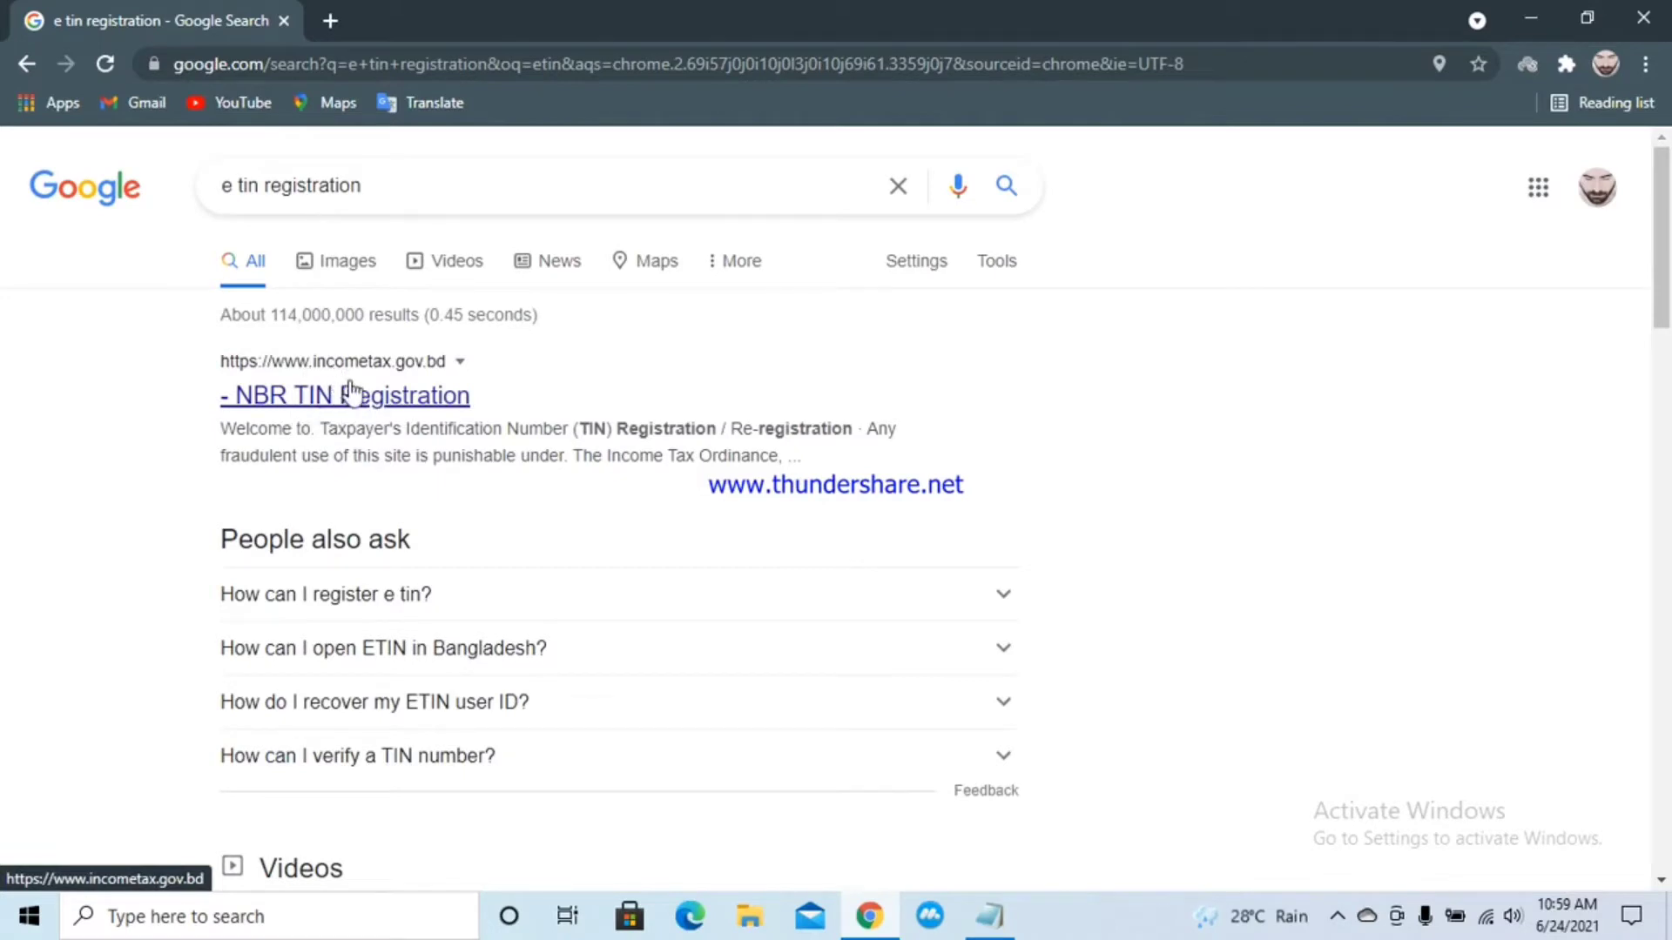
Open the NBR TIN Registration site's Register page and look over the empty registration fields
left_click(407, 403)
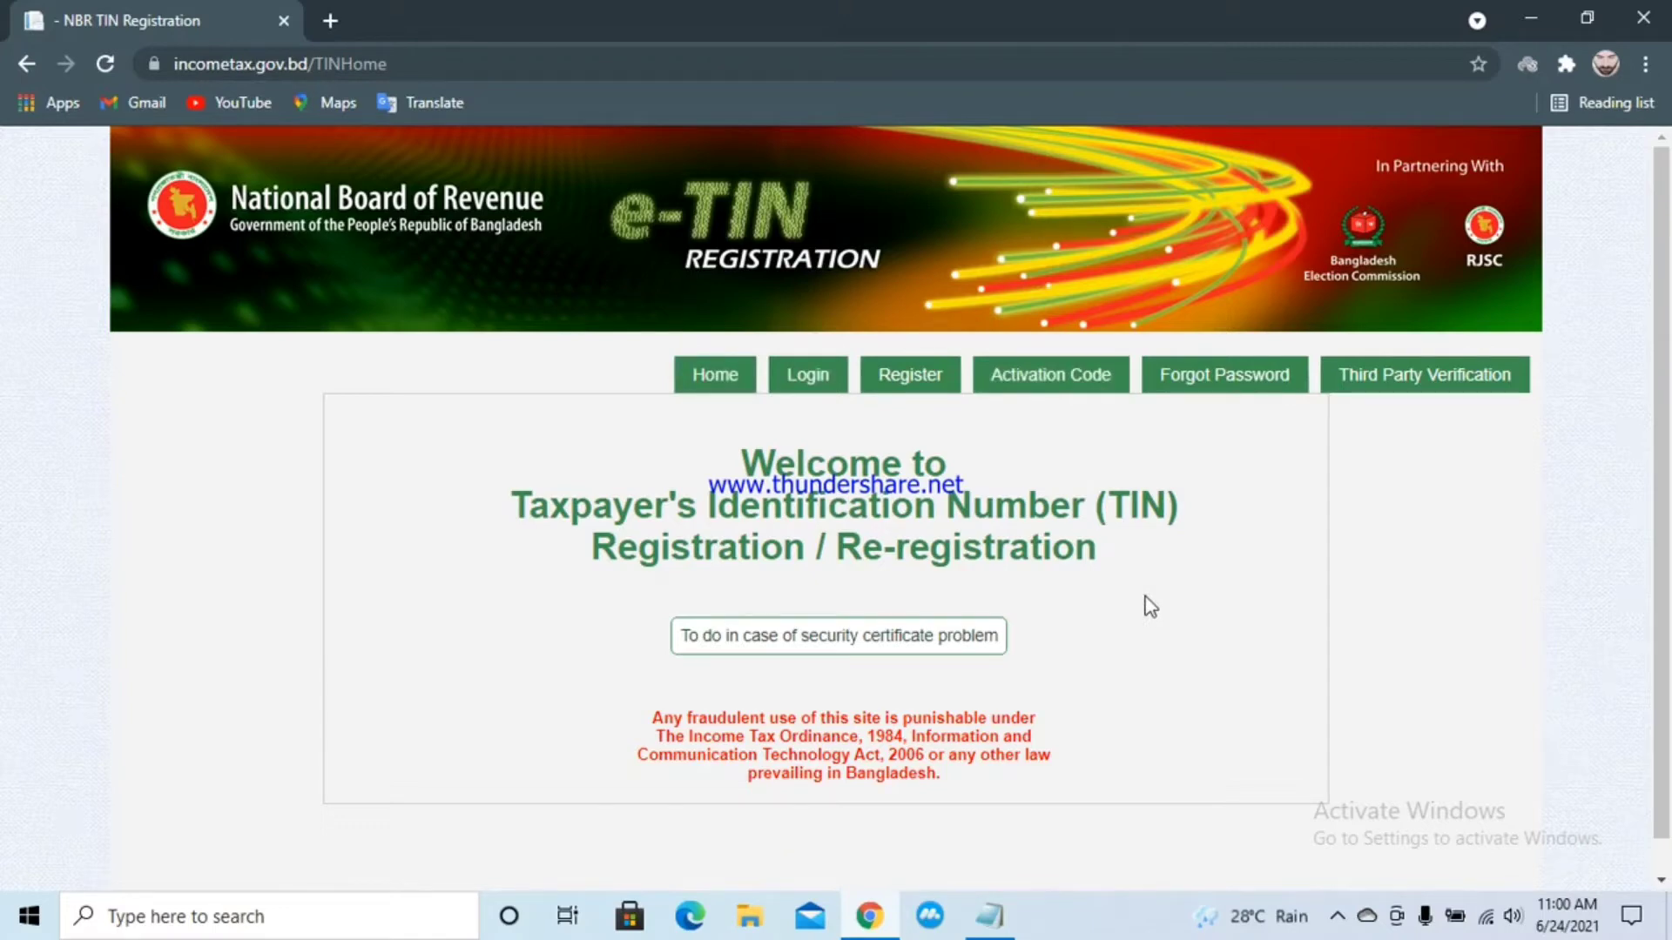
left_click(908, 382)
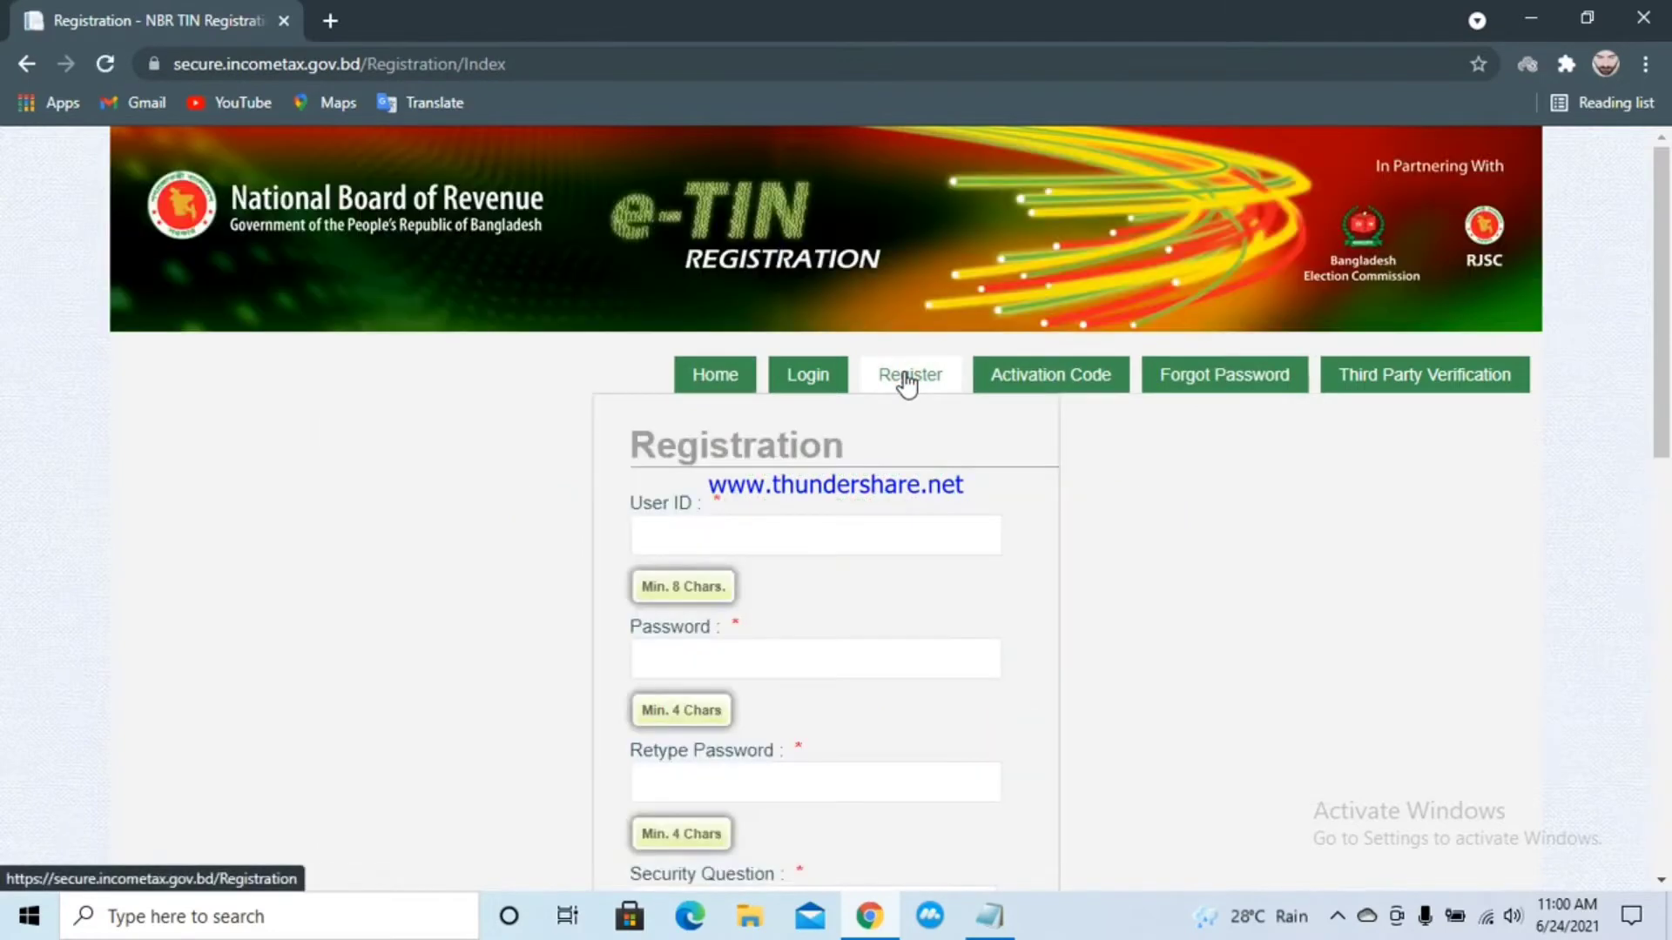
scroll(754, 299, "down", 3)
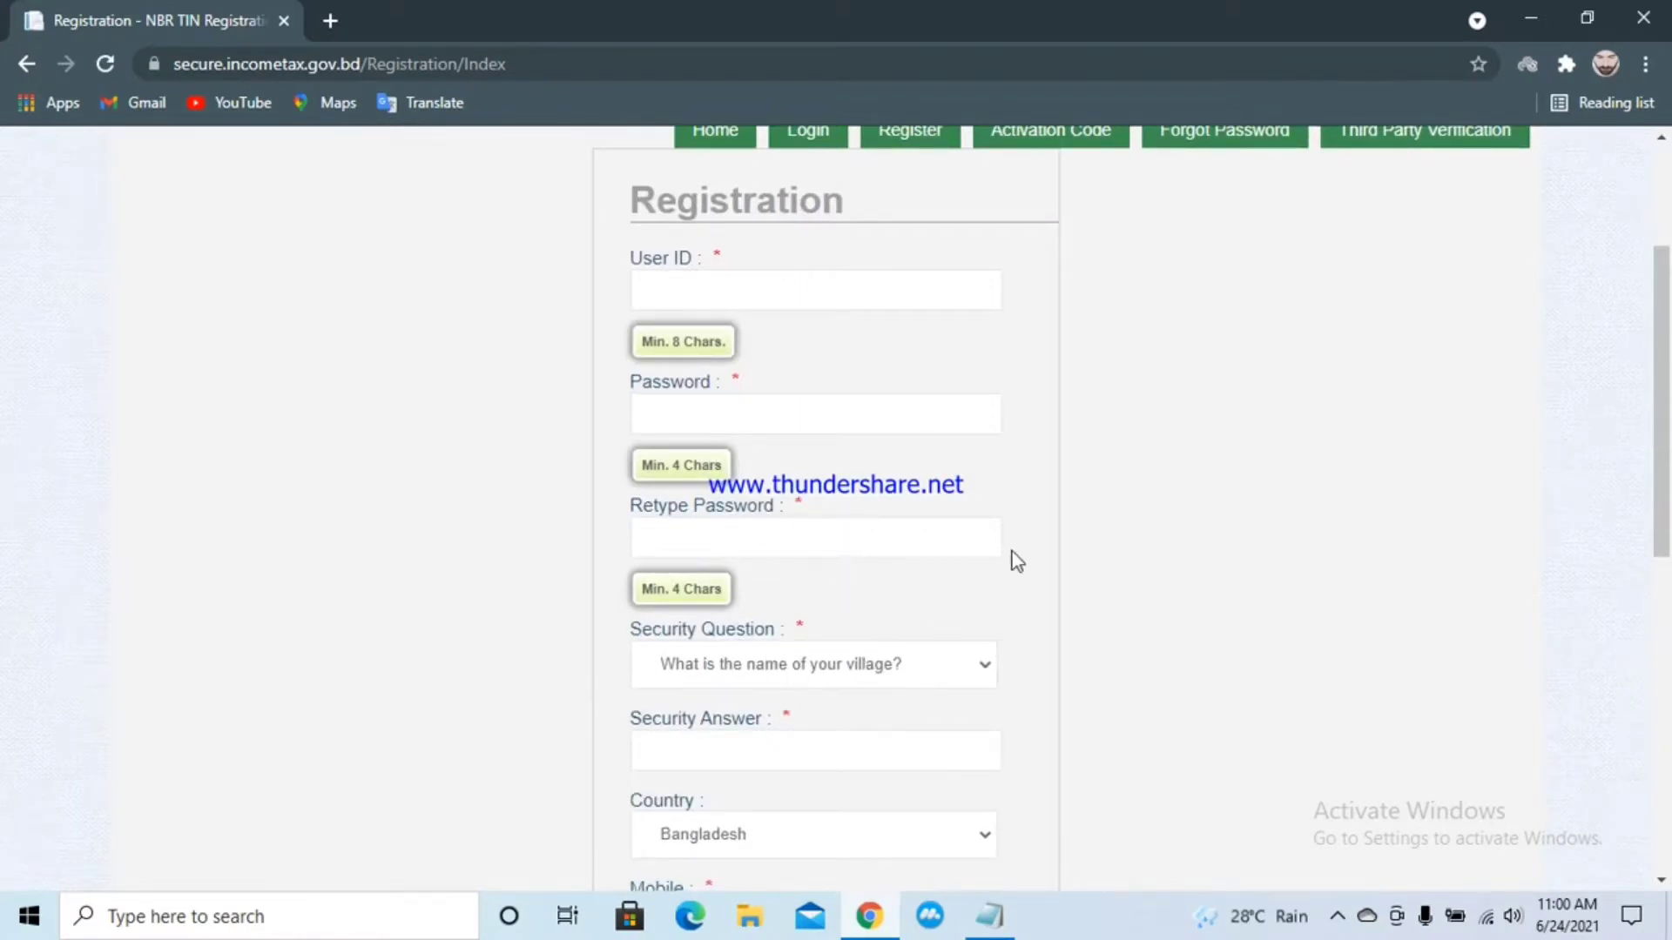
scroll(1011, 559, "down", 1)
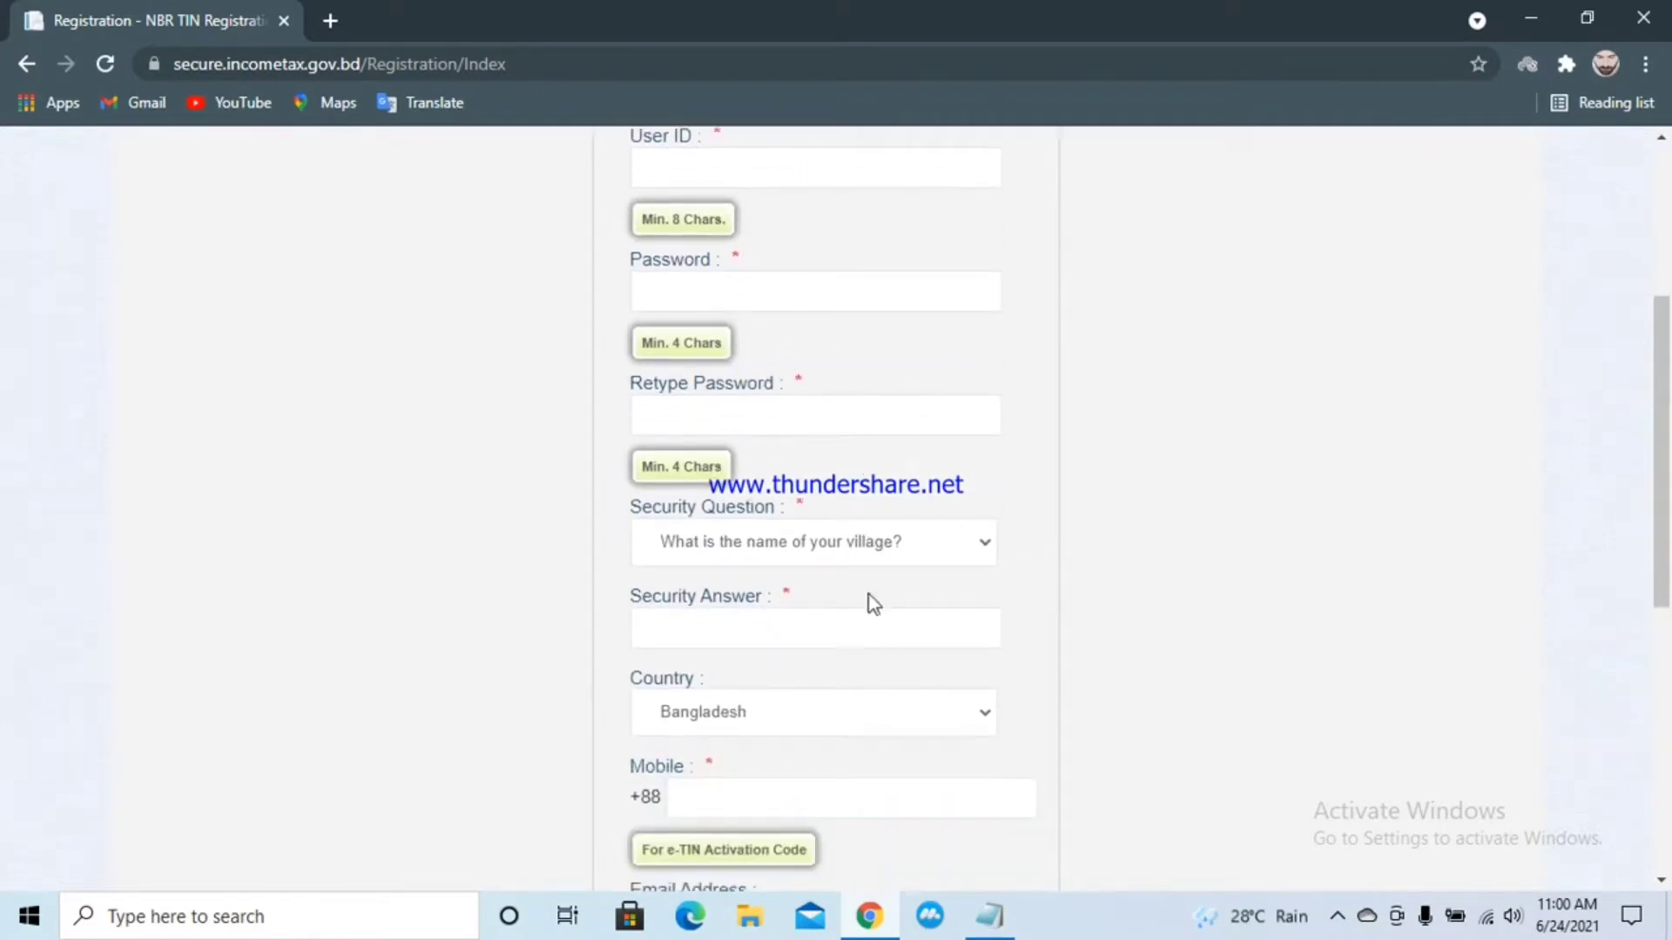
scroll(869, 601, "down", 4)
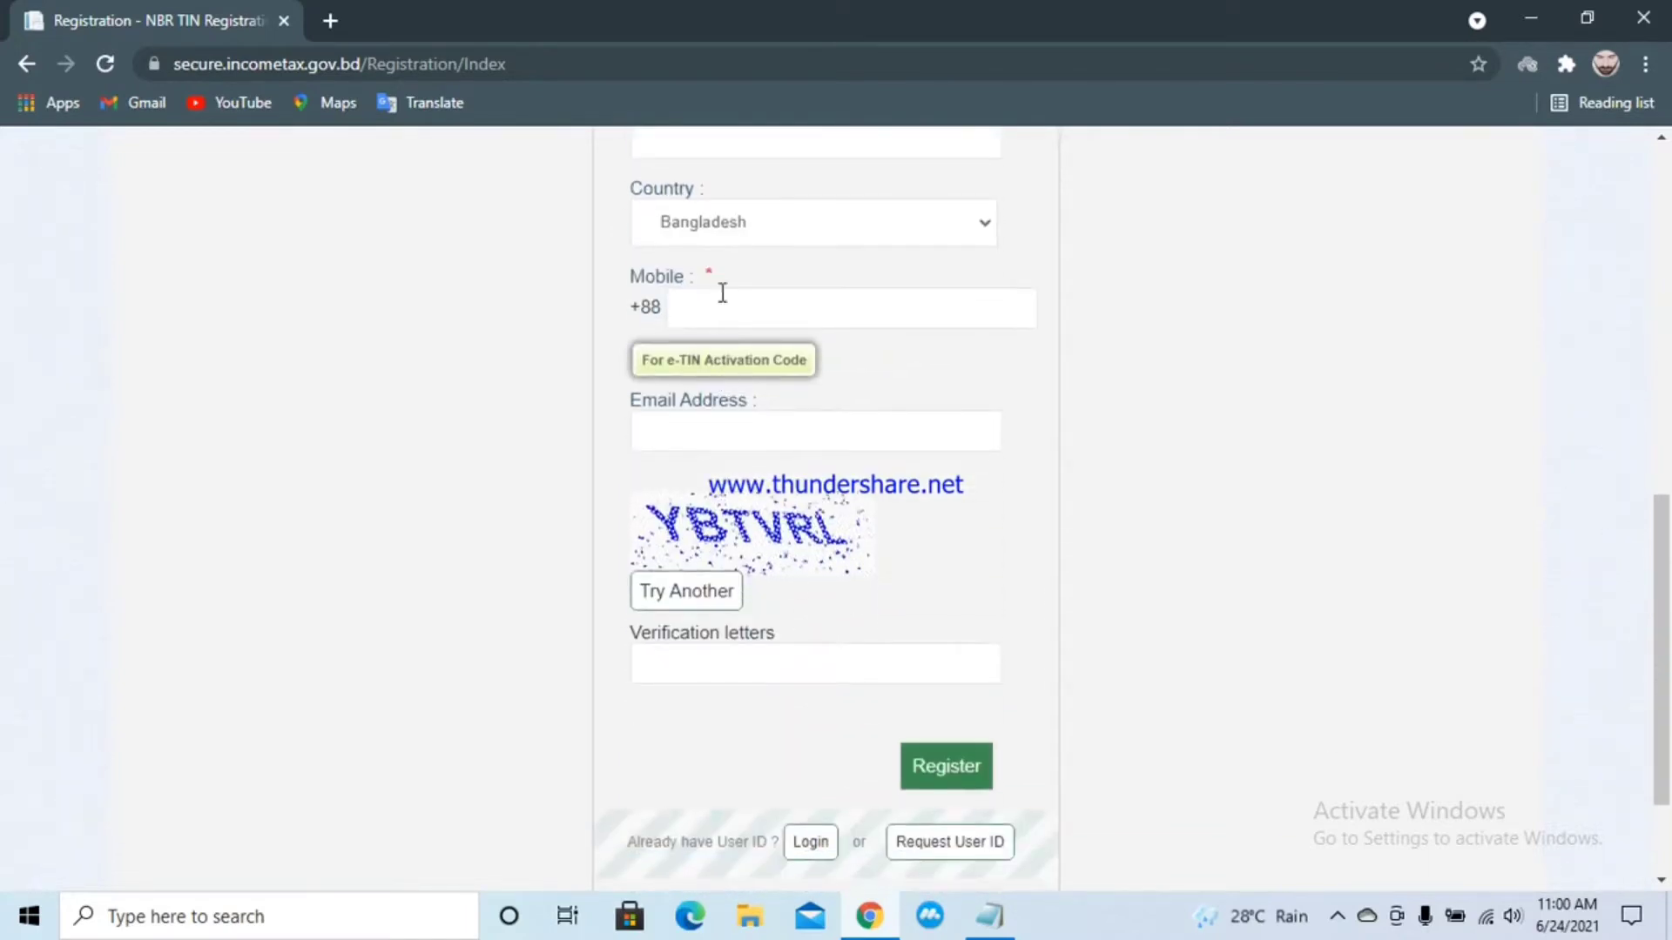
scroll(1052, 420, "up", 7)
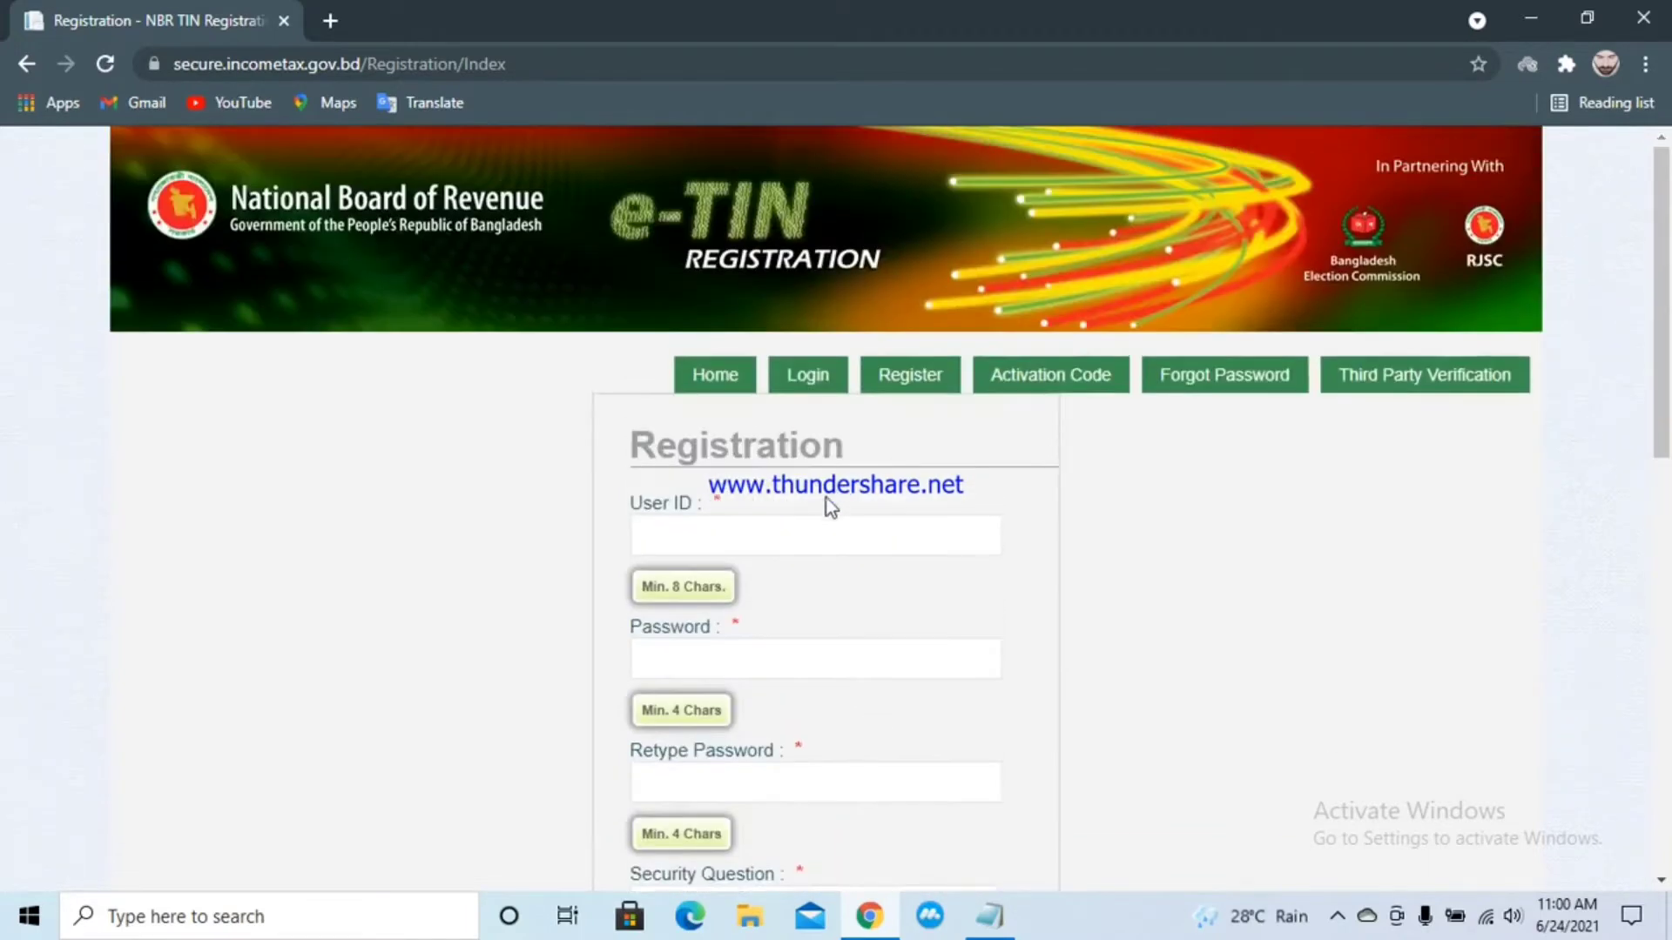
Enter the new User ID and the account password, then confirm the password
left_click(760, 537)
type("Shafaet1")
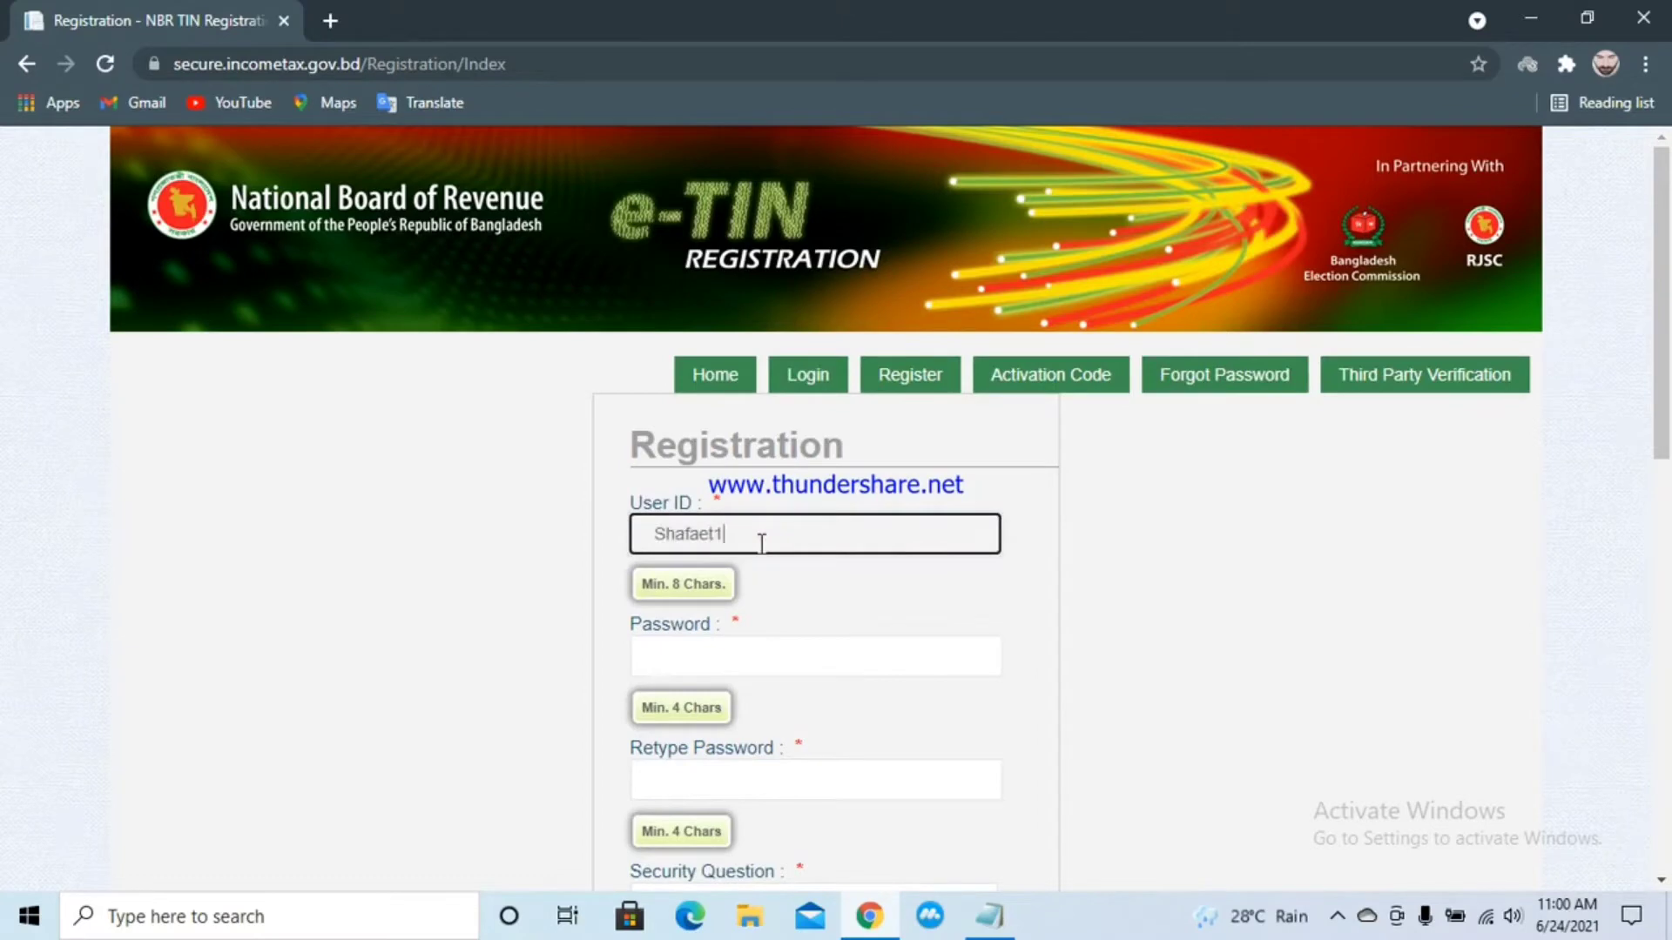
type("23")
left_click(760, 658)
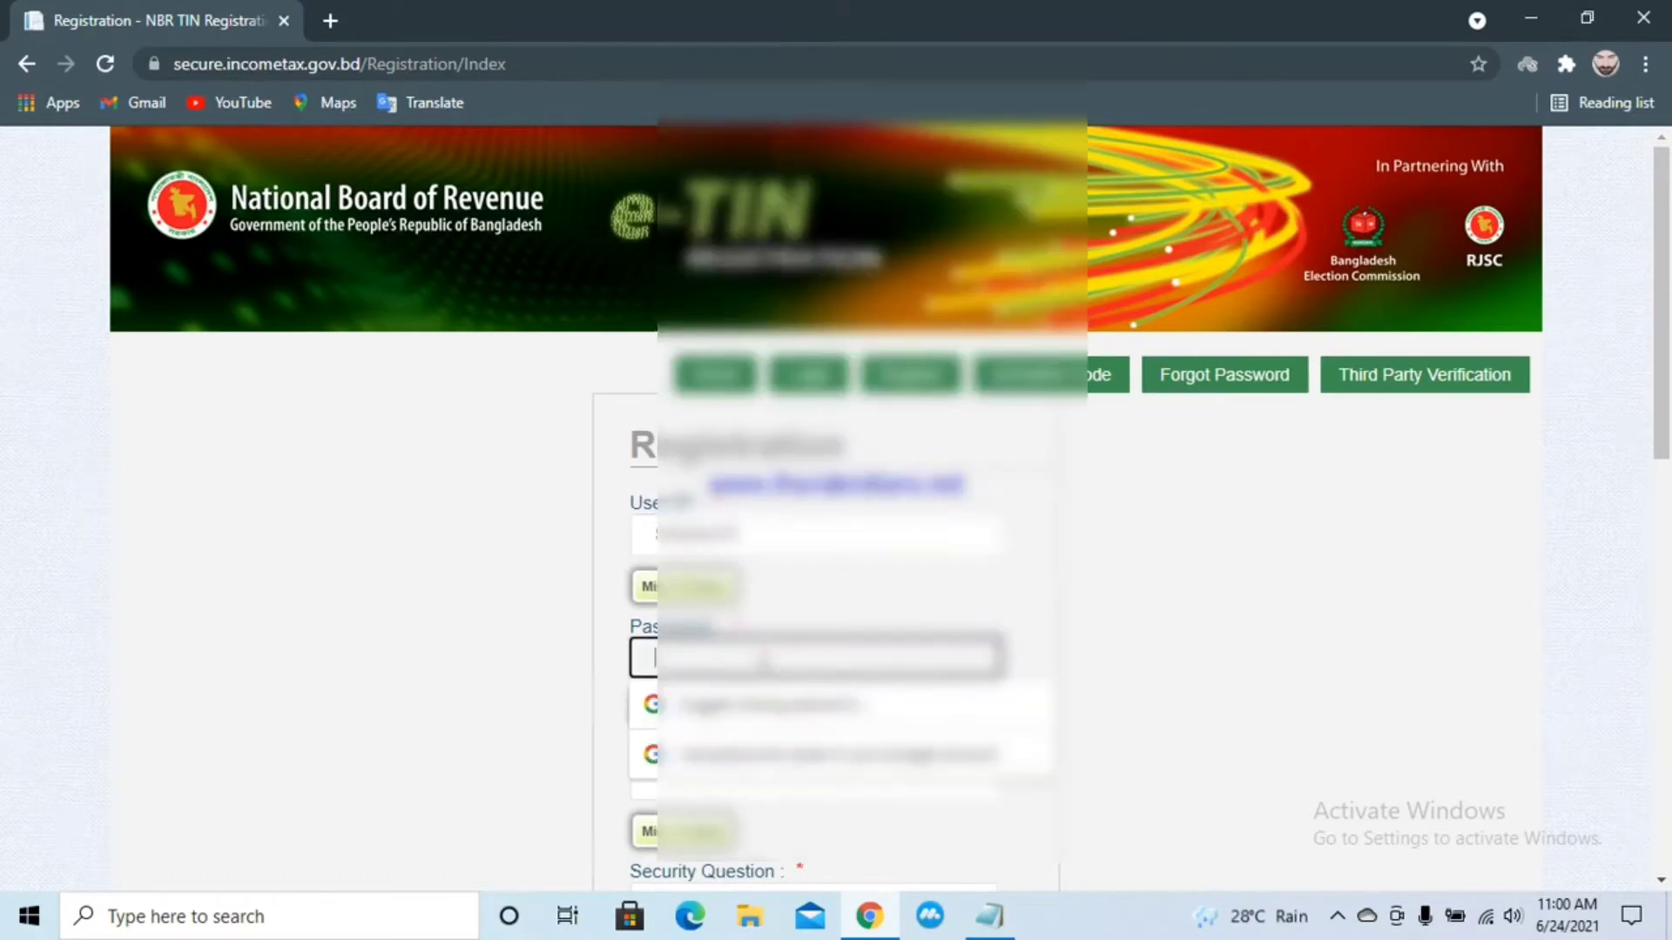
type("•••")
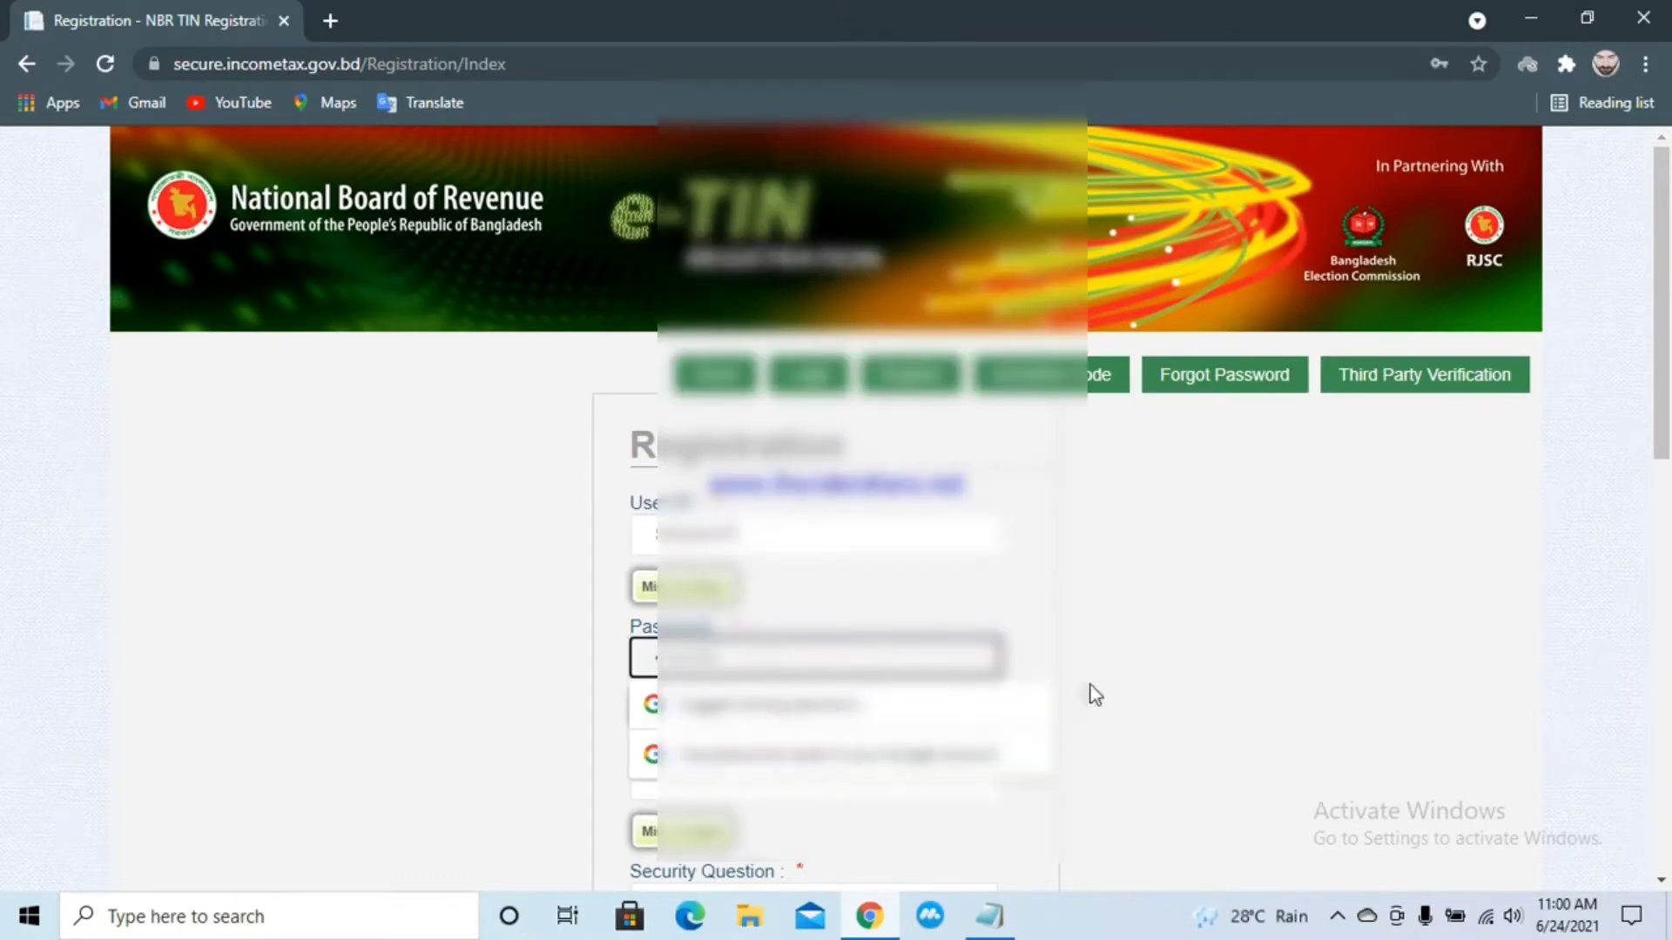
left_click(1045, 672)
scroll(1045, 671, "down", 3)
left_click(685, 539)
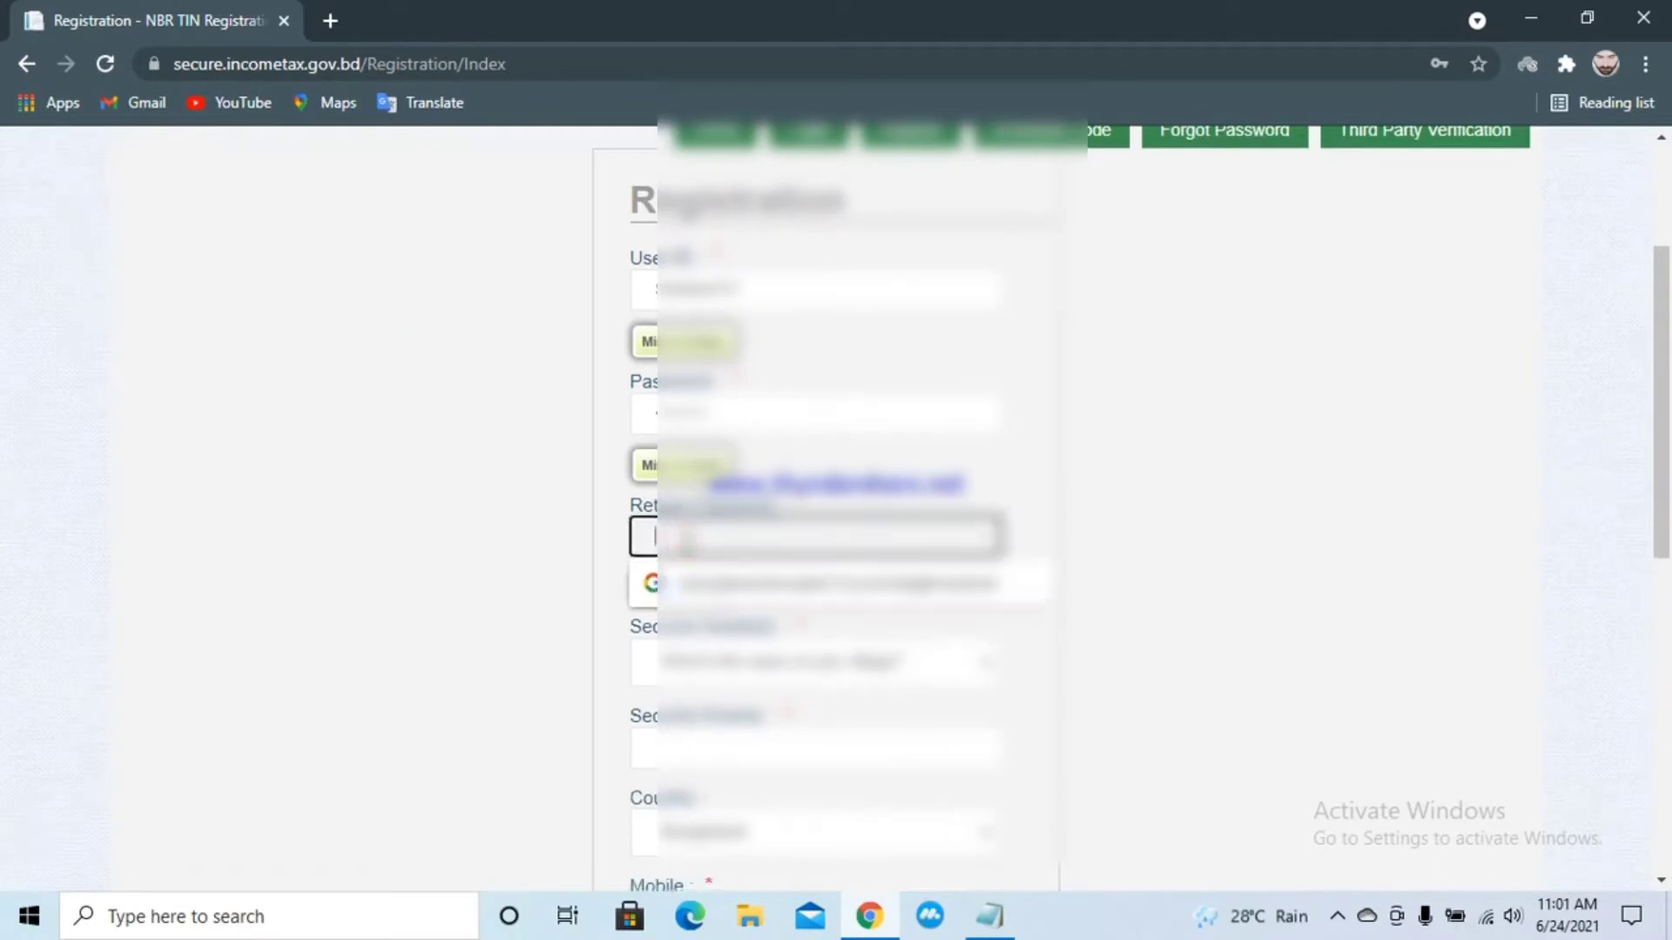
type("•")
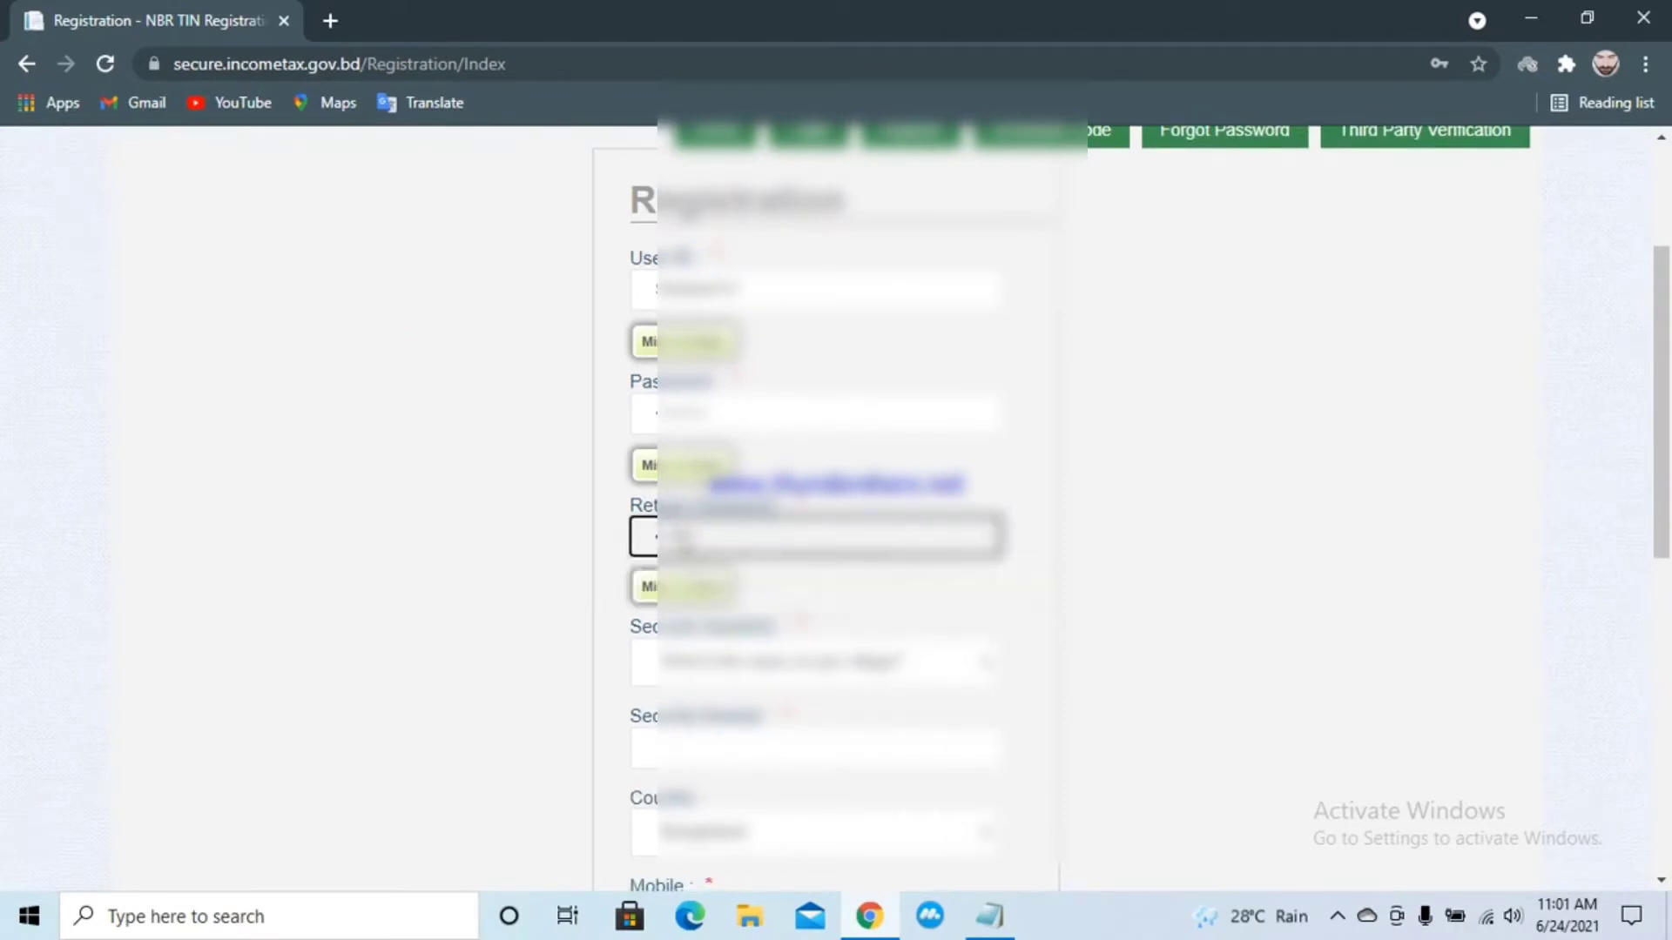
Choose a different security question and enter its secret answer
scroll(1094, 548, "down", 2)
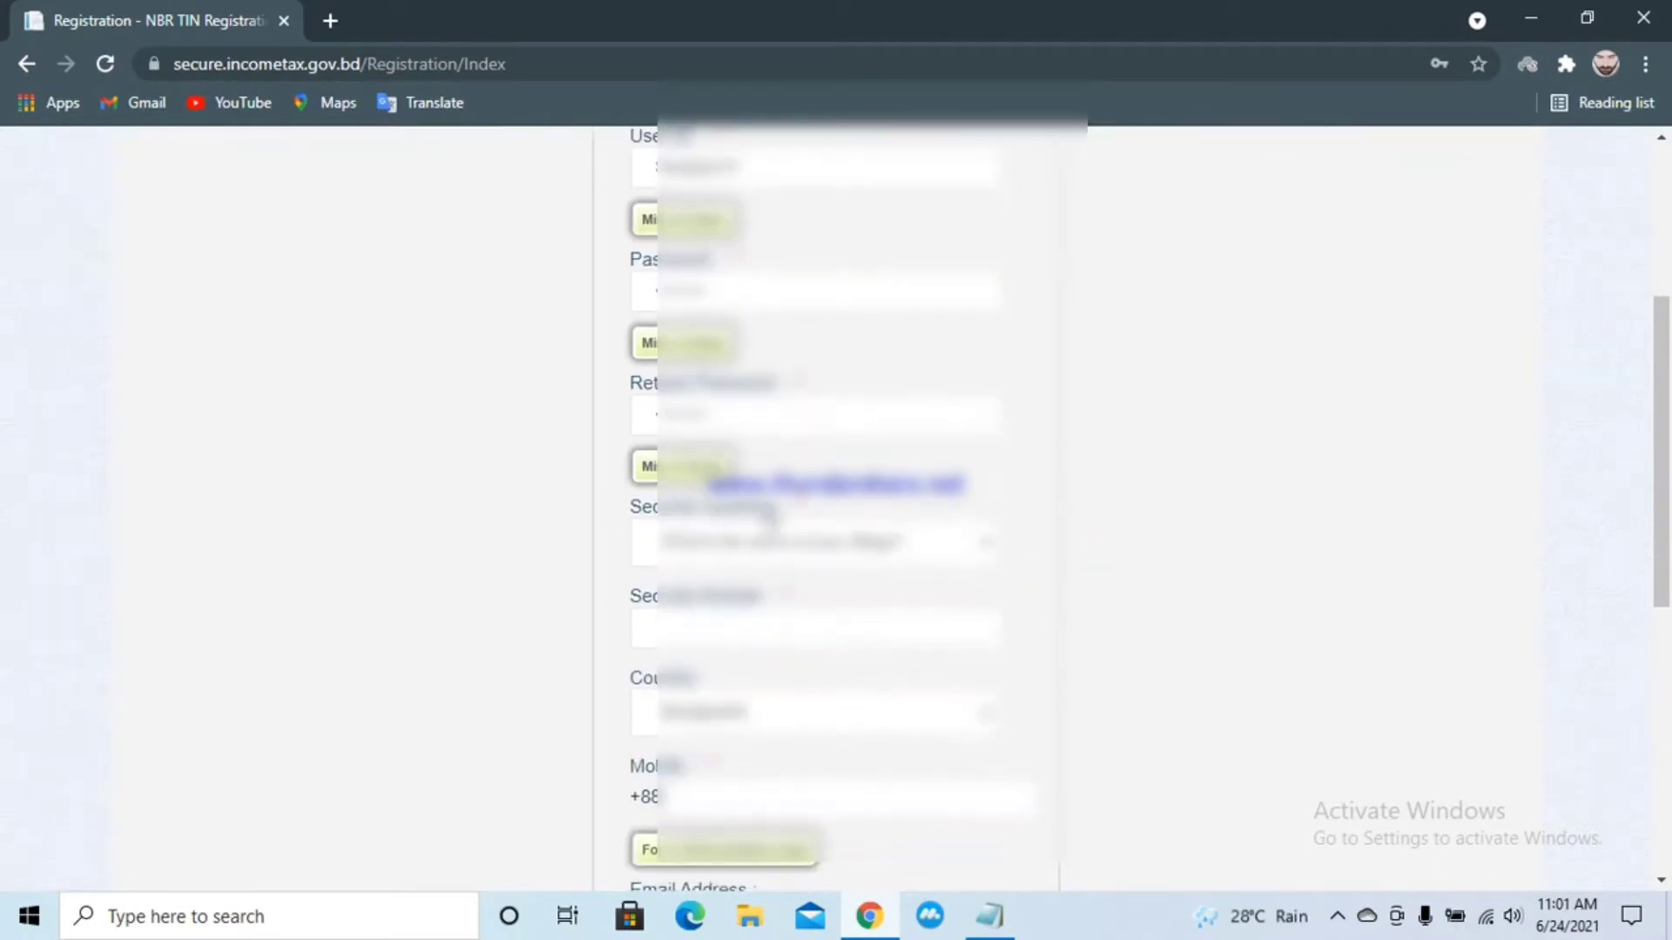
left_click(806, 541)
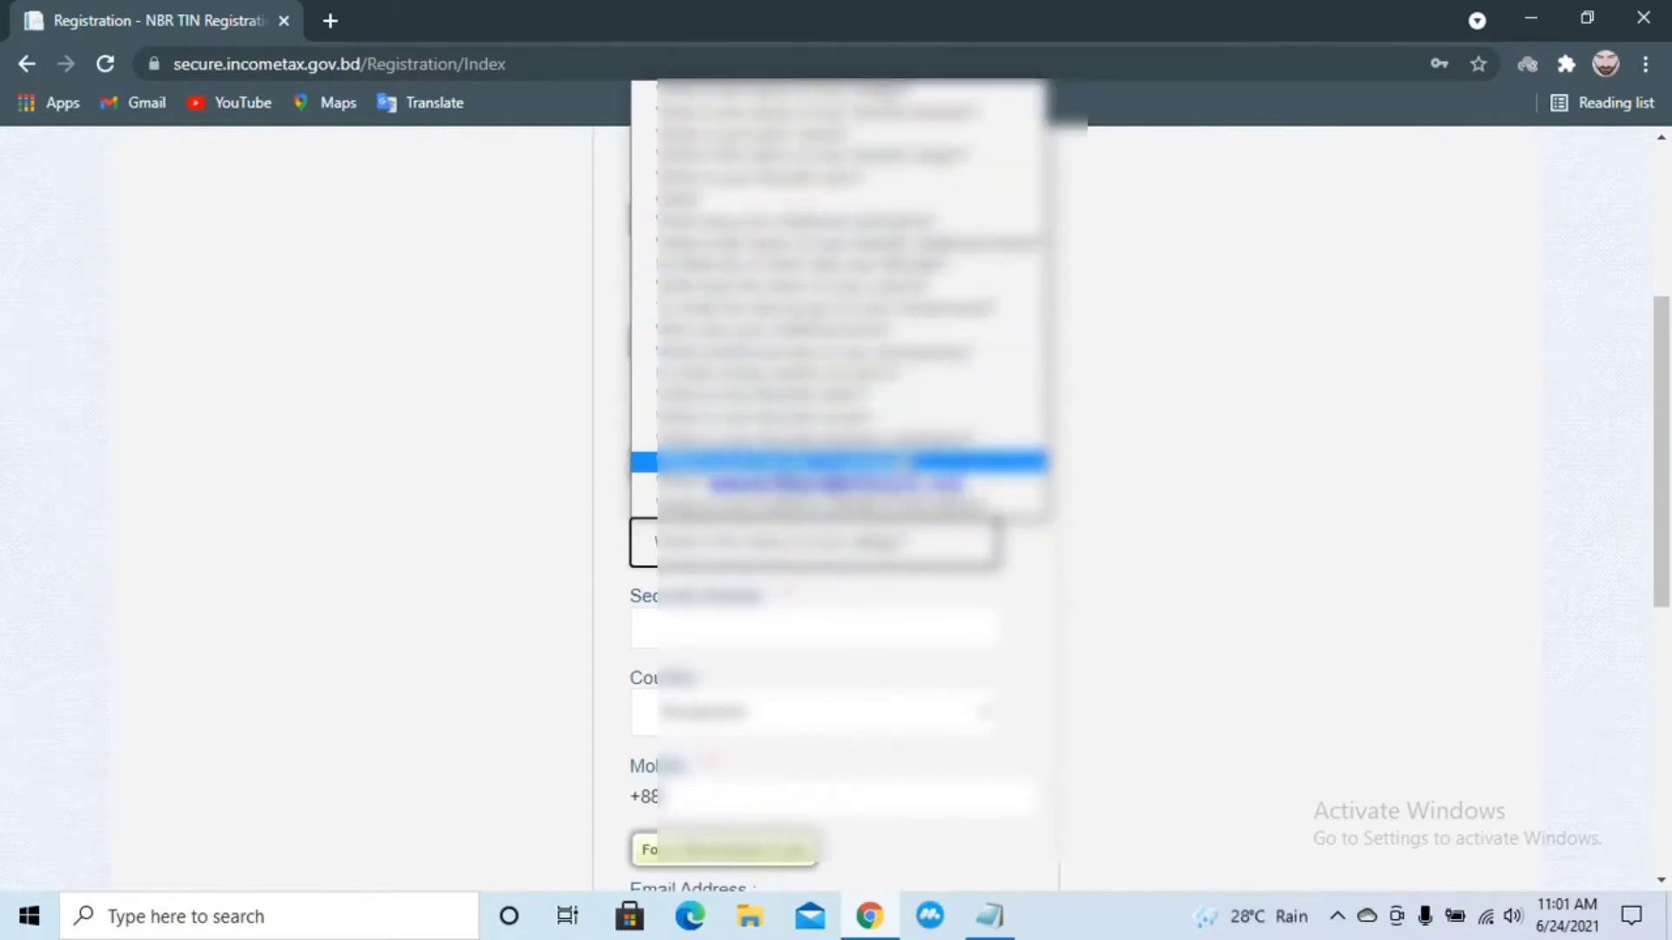
left_click(782, 178)
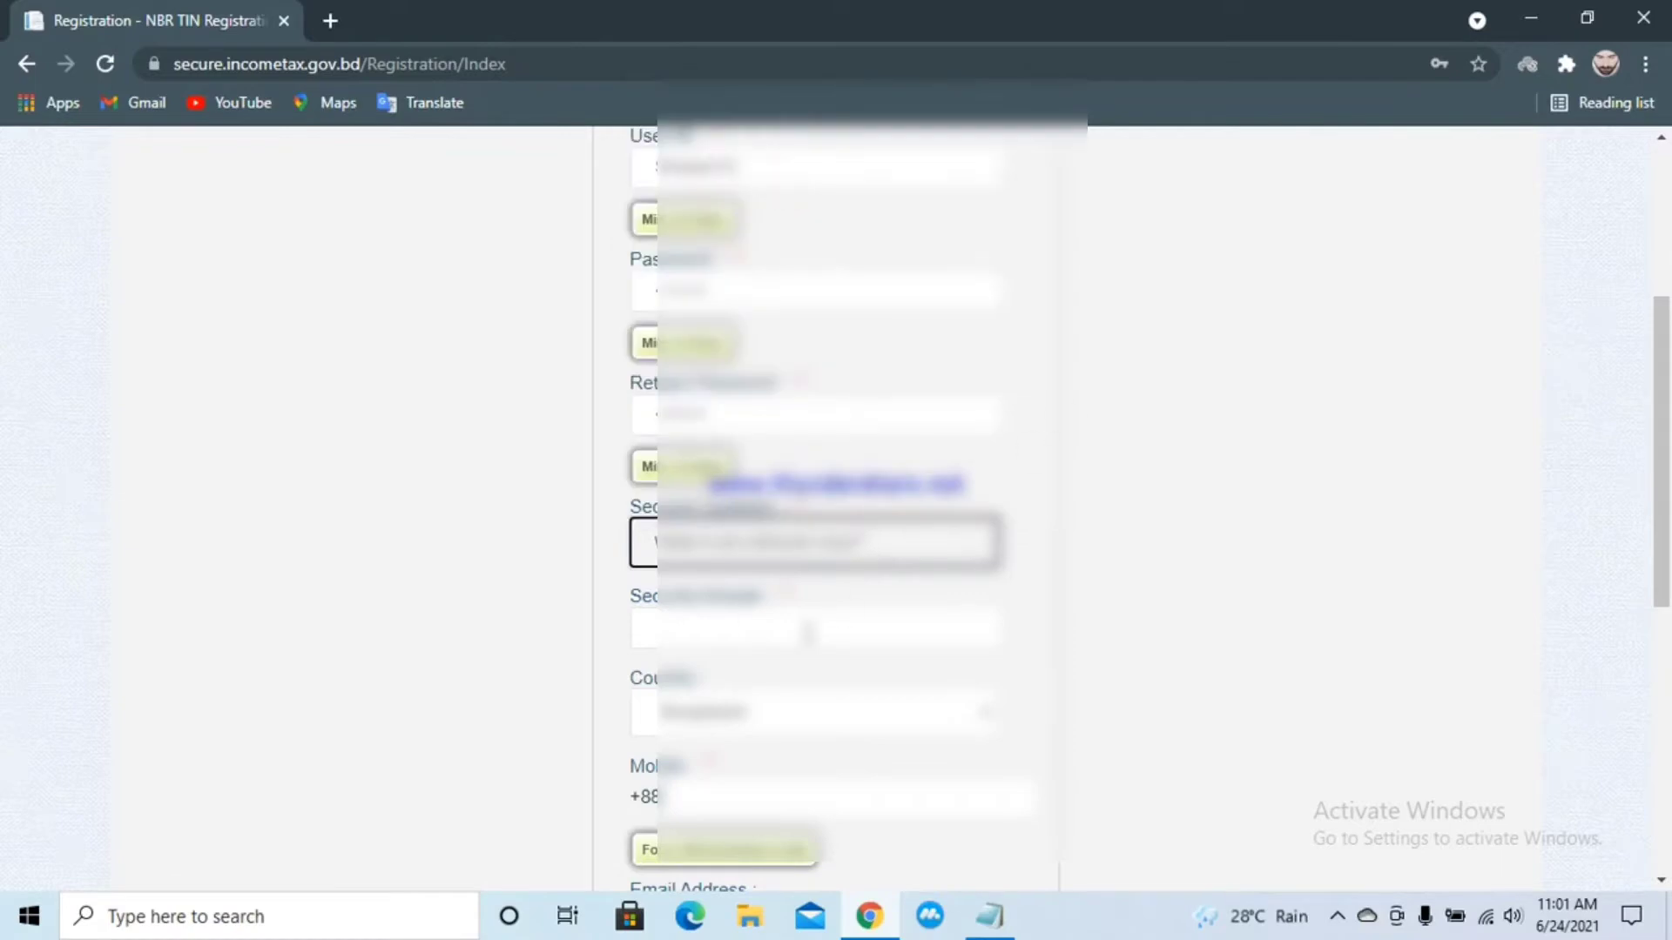
left_click(811, 628)
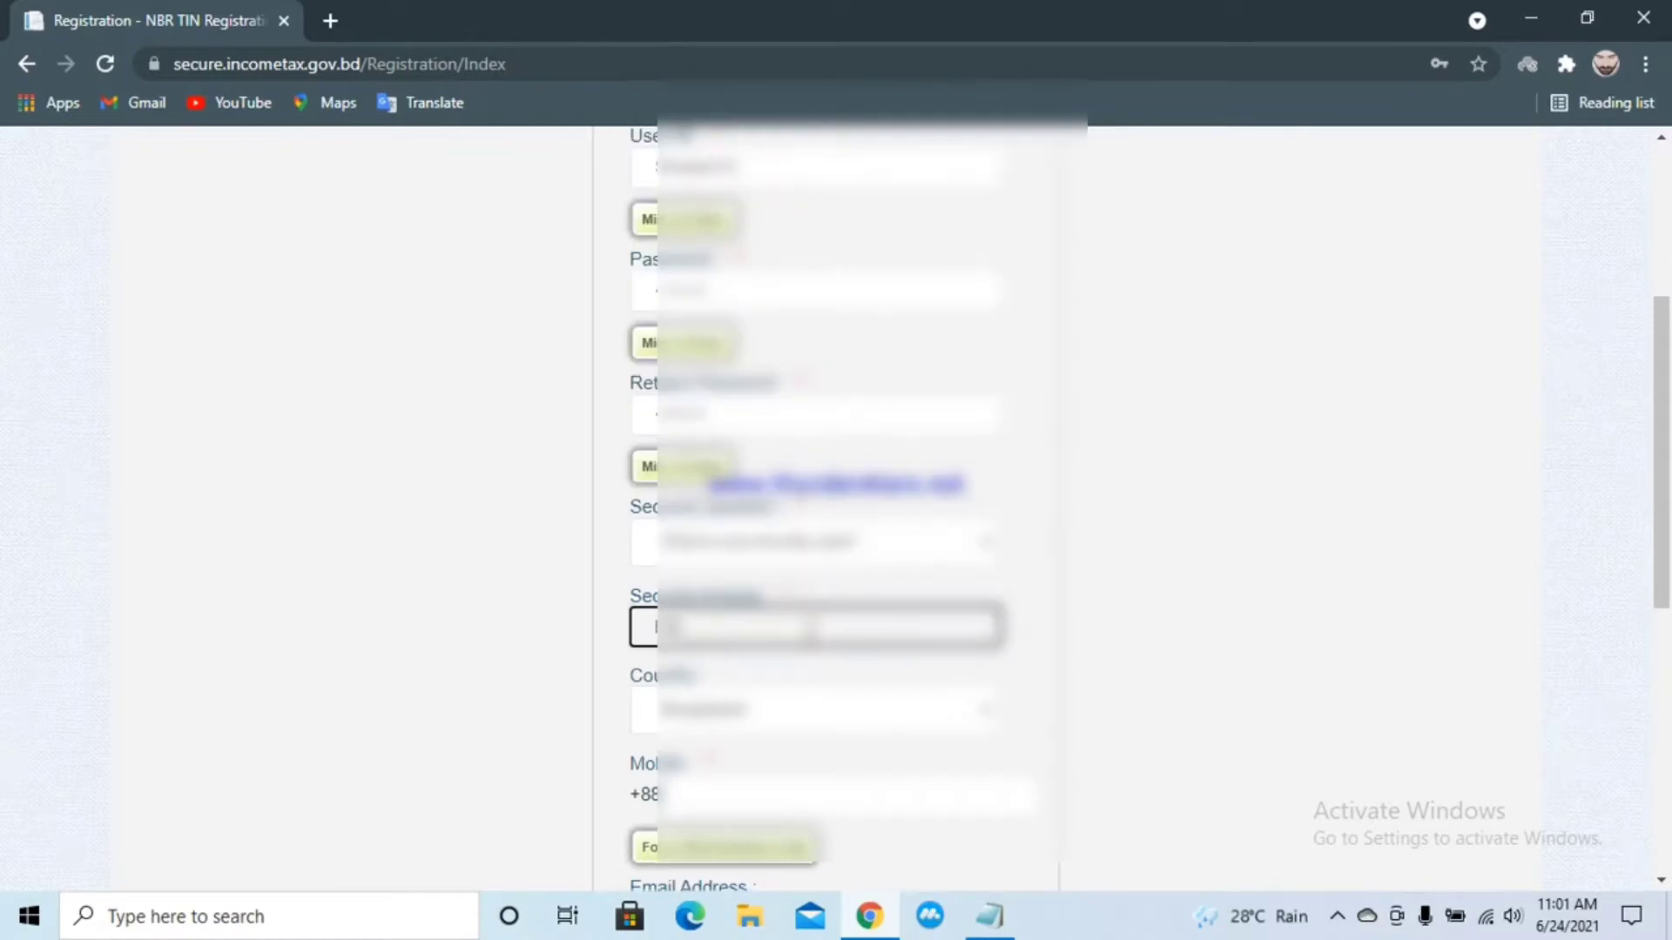
scroll(798, 678, "down", 2)
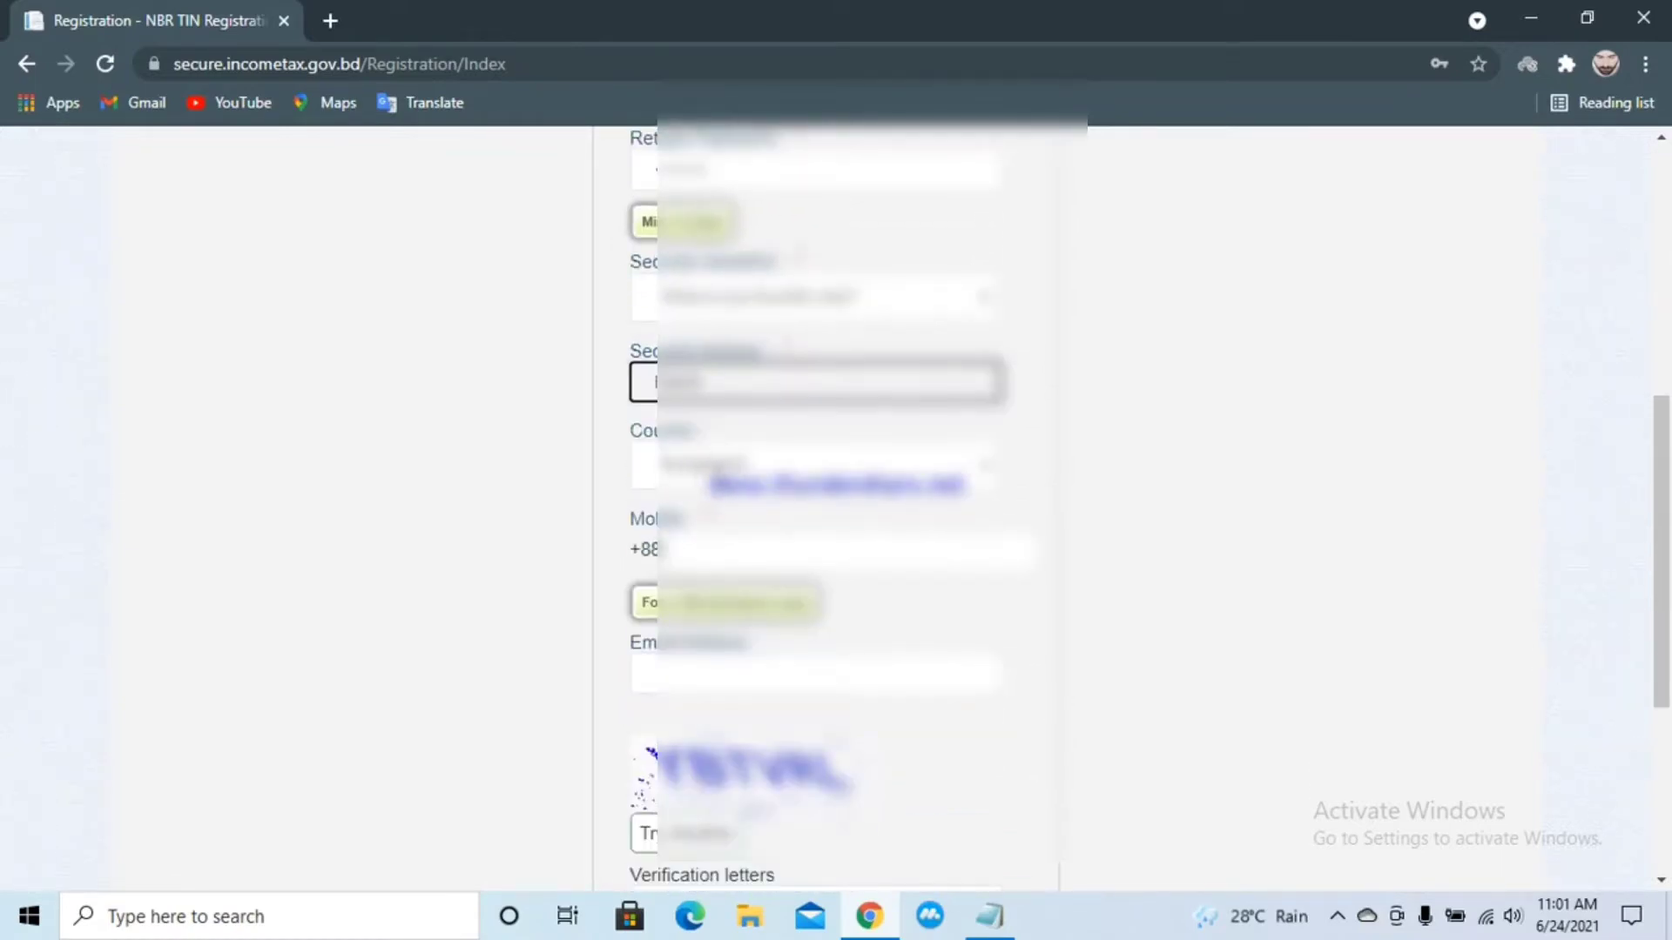
scroll(1093, 507, "down", 1)
Fill in the mobile number, e-mail address and the captcha verification code
left_click(854, 429)
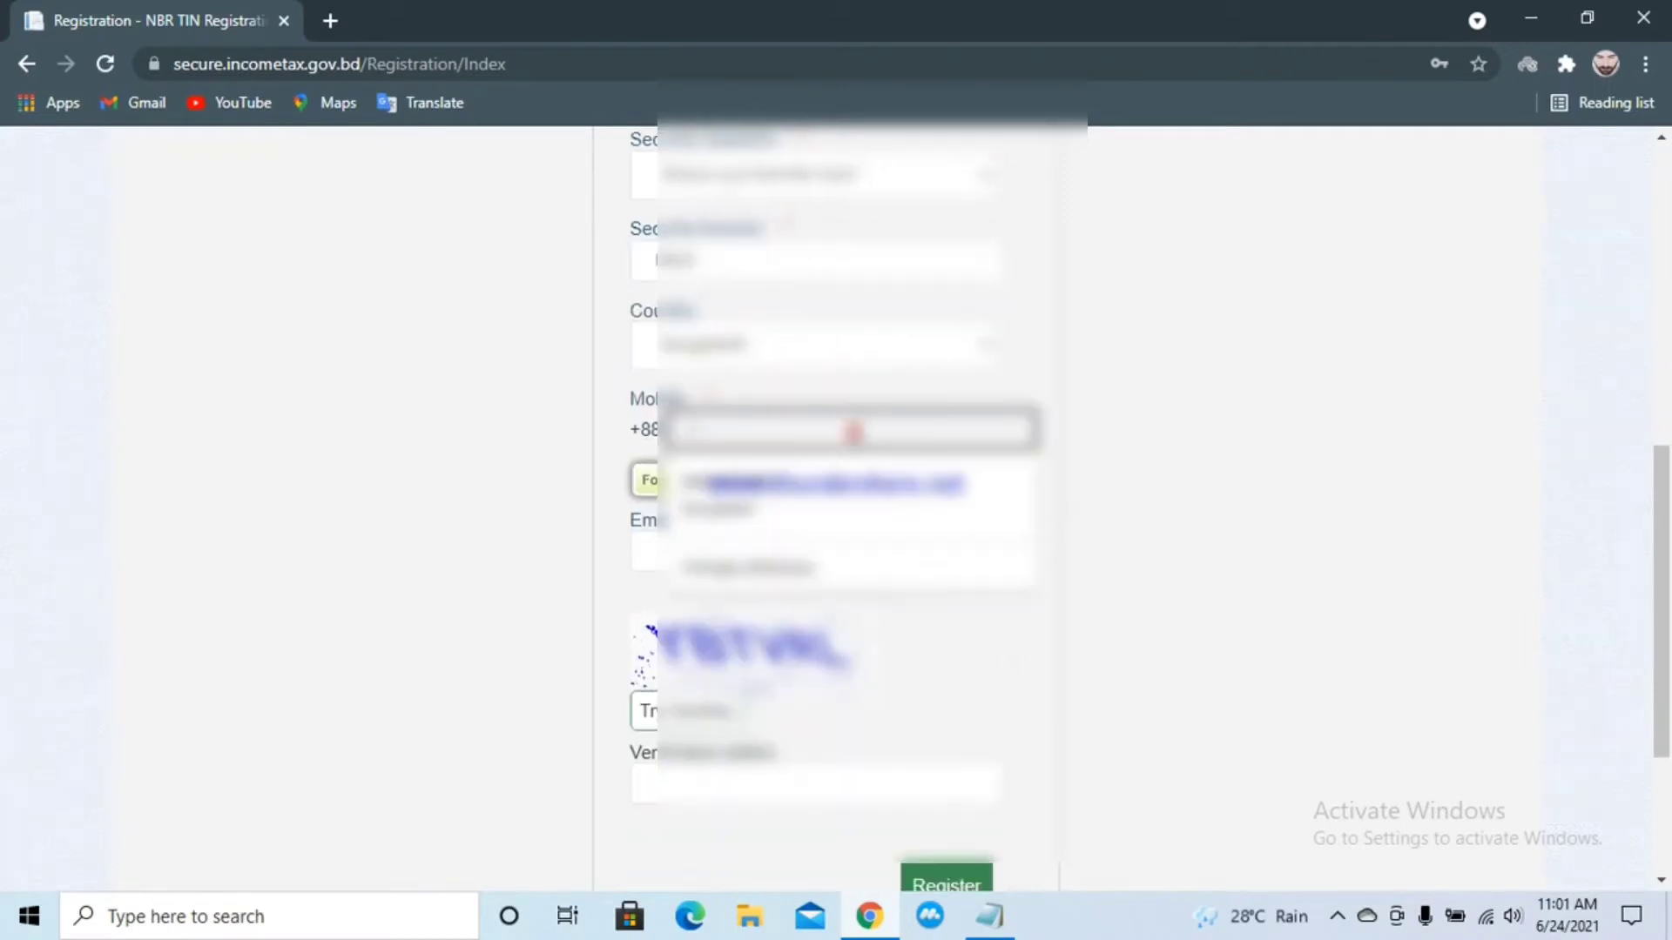
type("01700000000")
left_click(1156, 452)
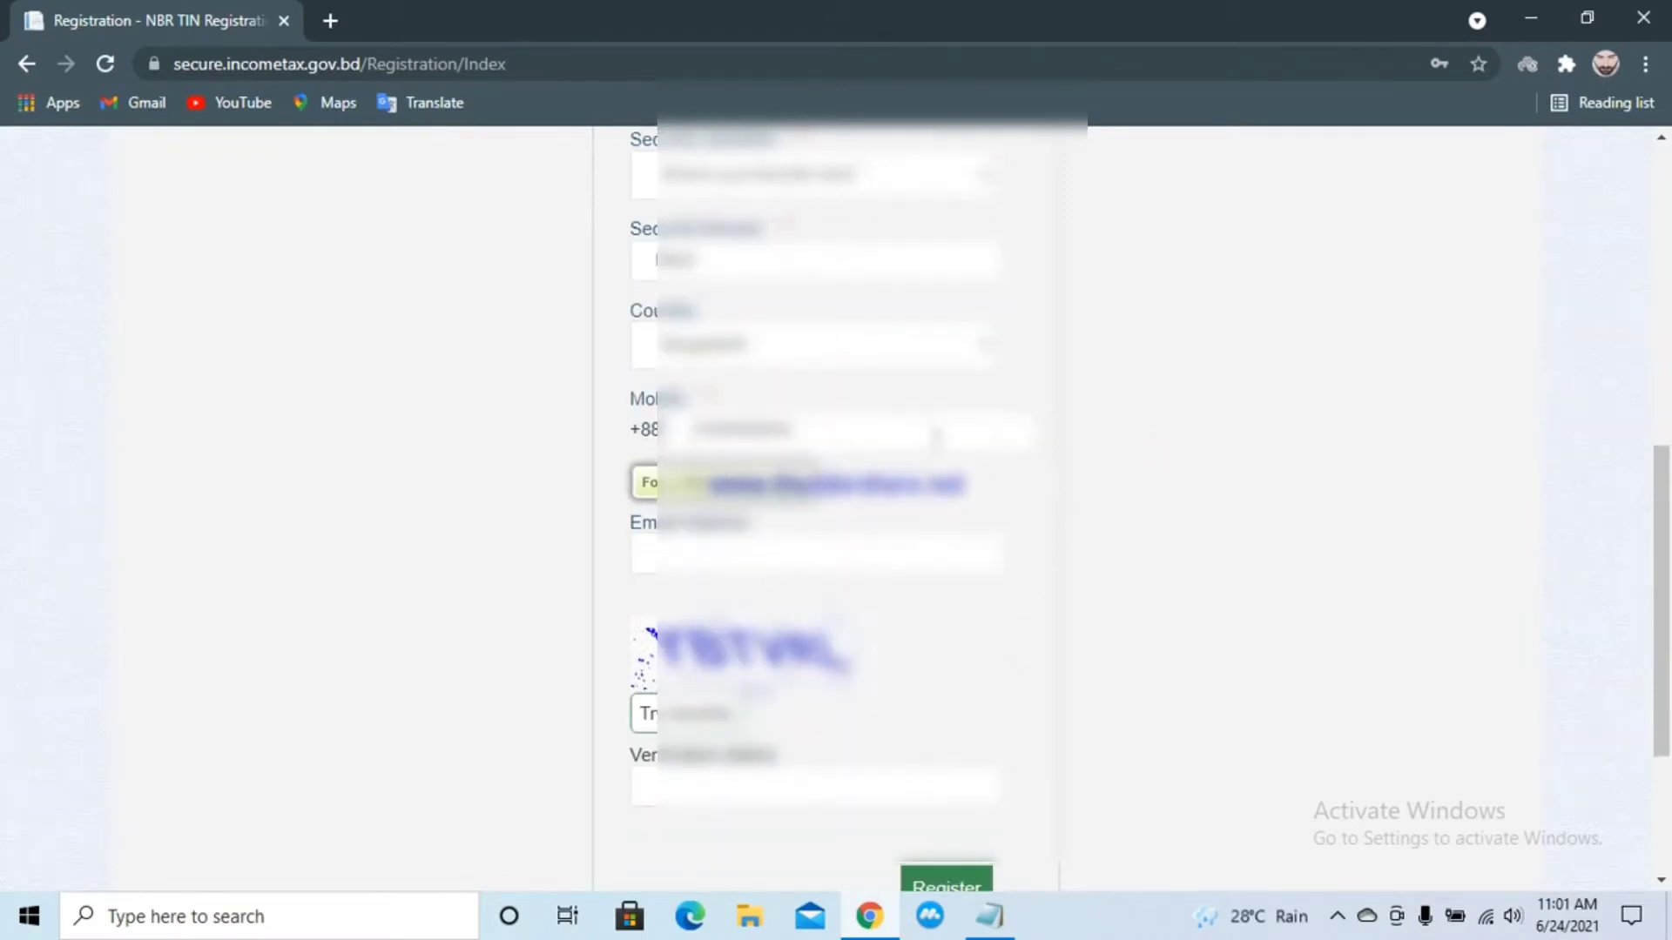
scroll(945, 437, "down", 1)
left_click(690, 423)
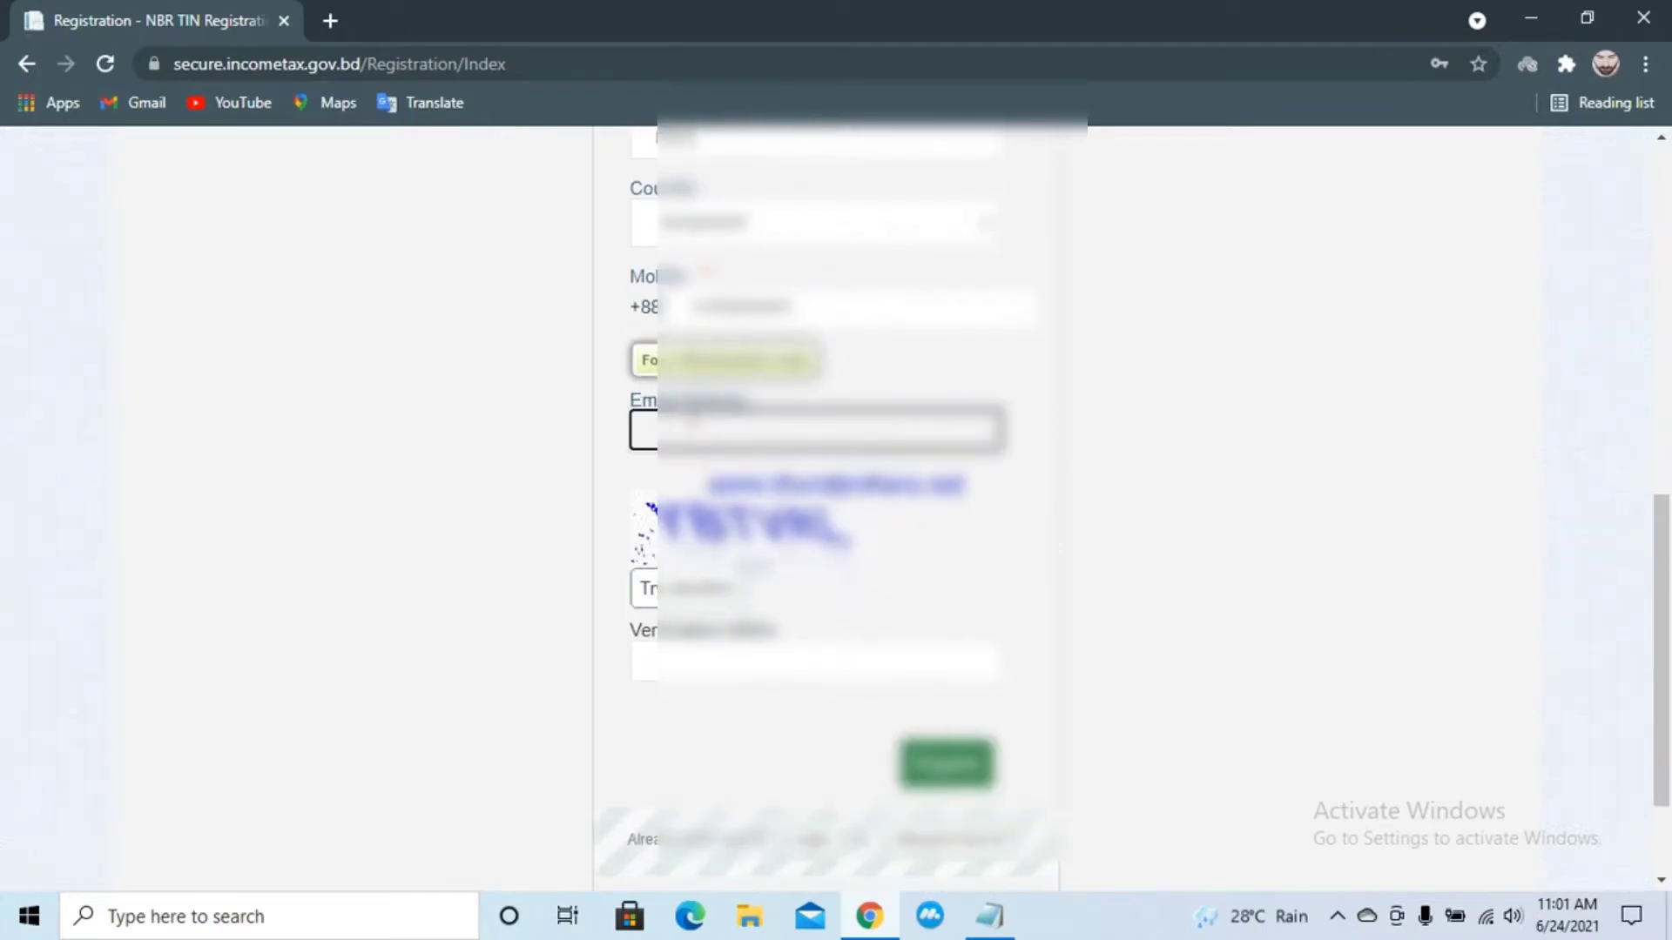
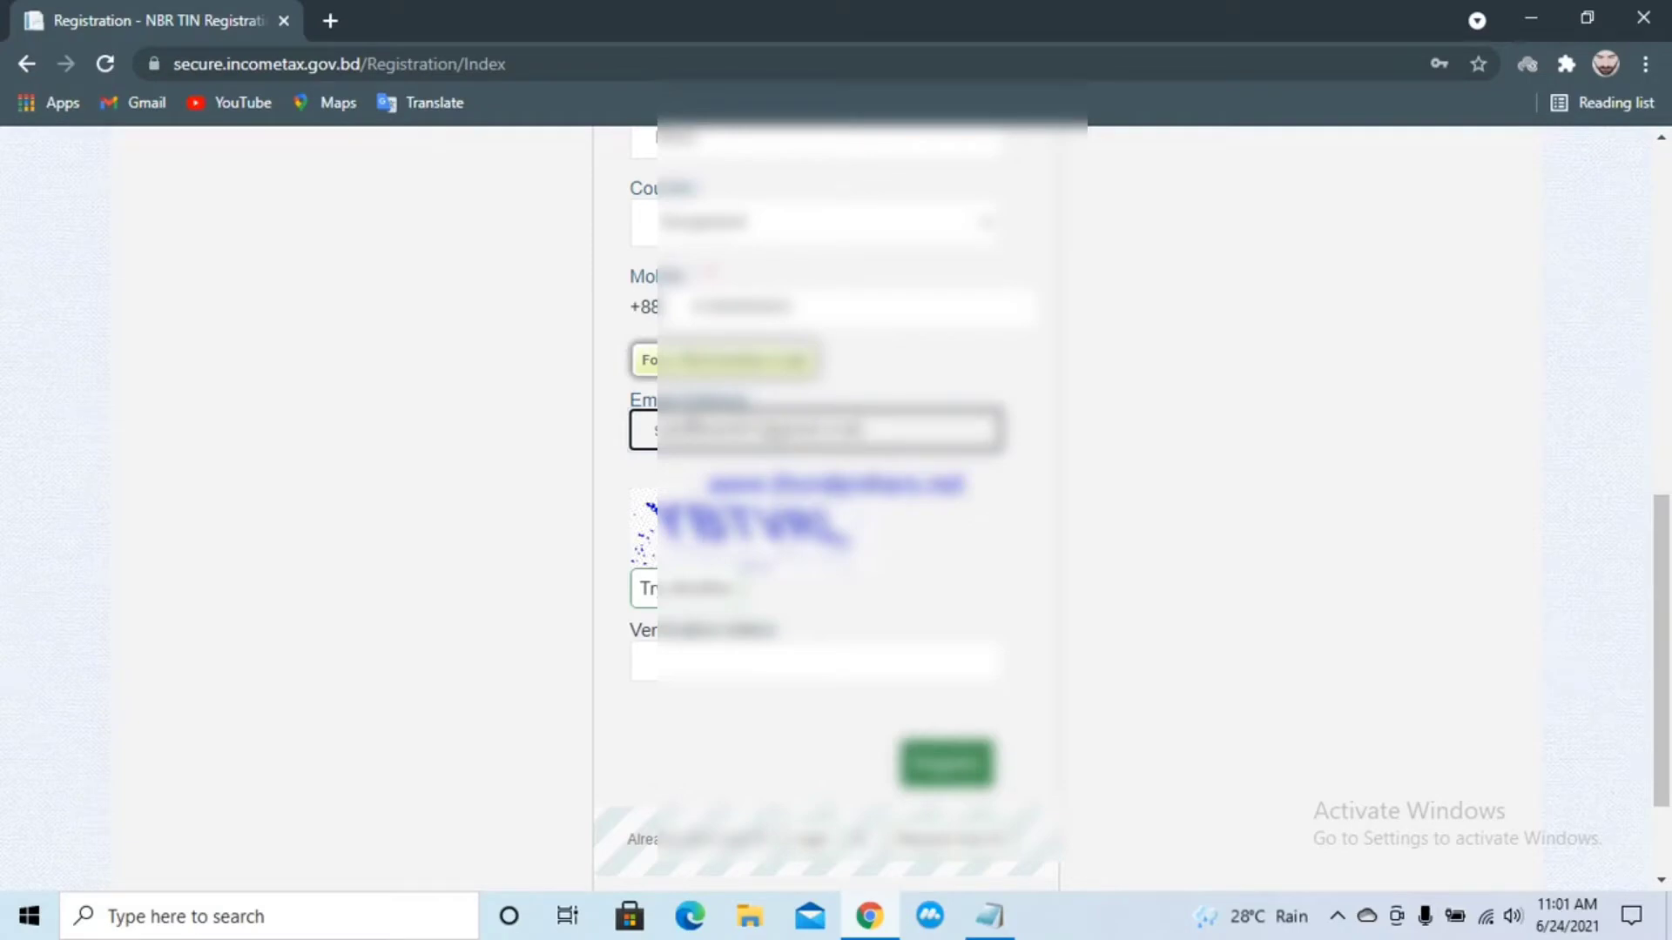
scroll(692, 479, "down", 2)
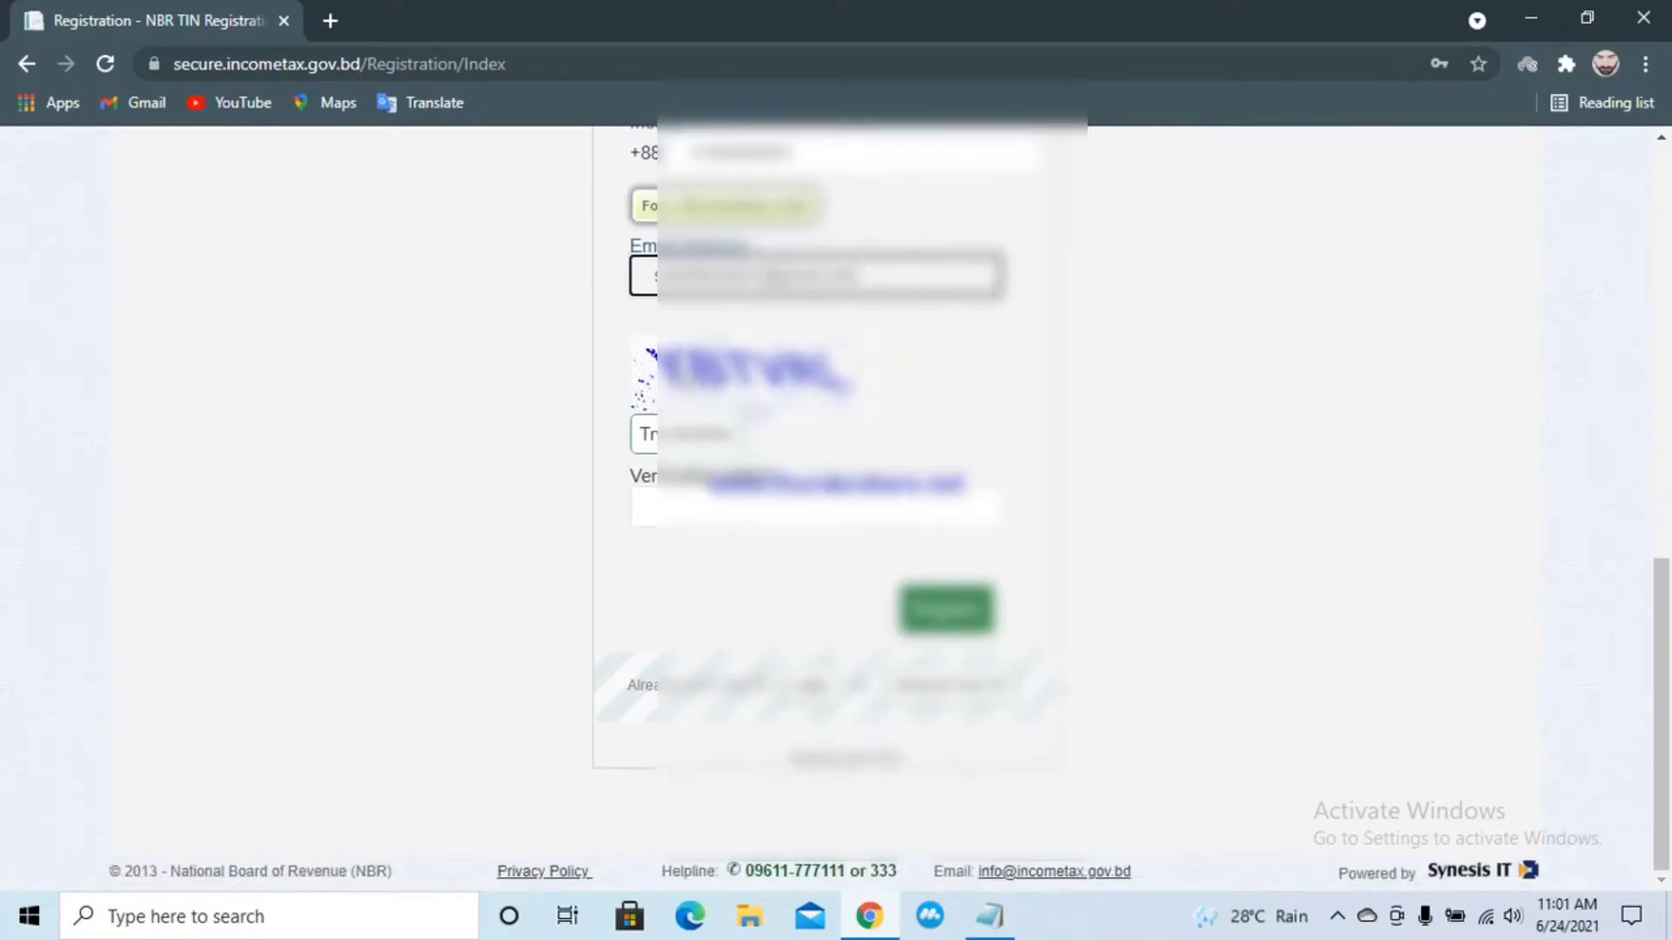
left_click(731, 507)
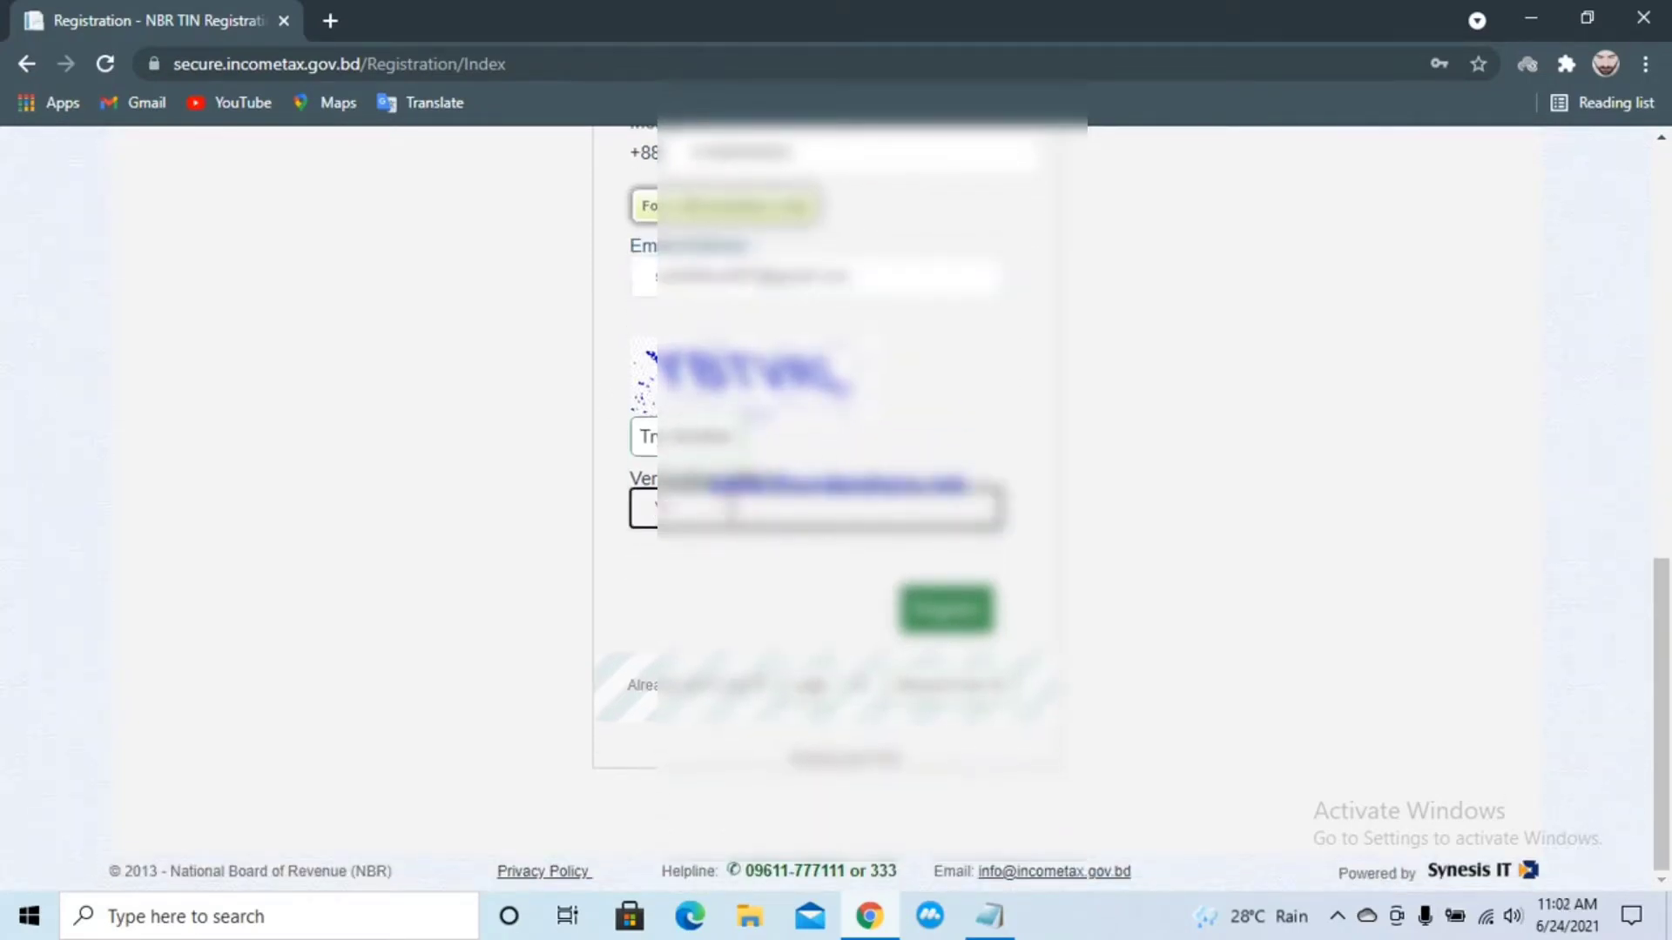
type("YBTVK")
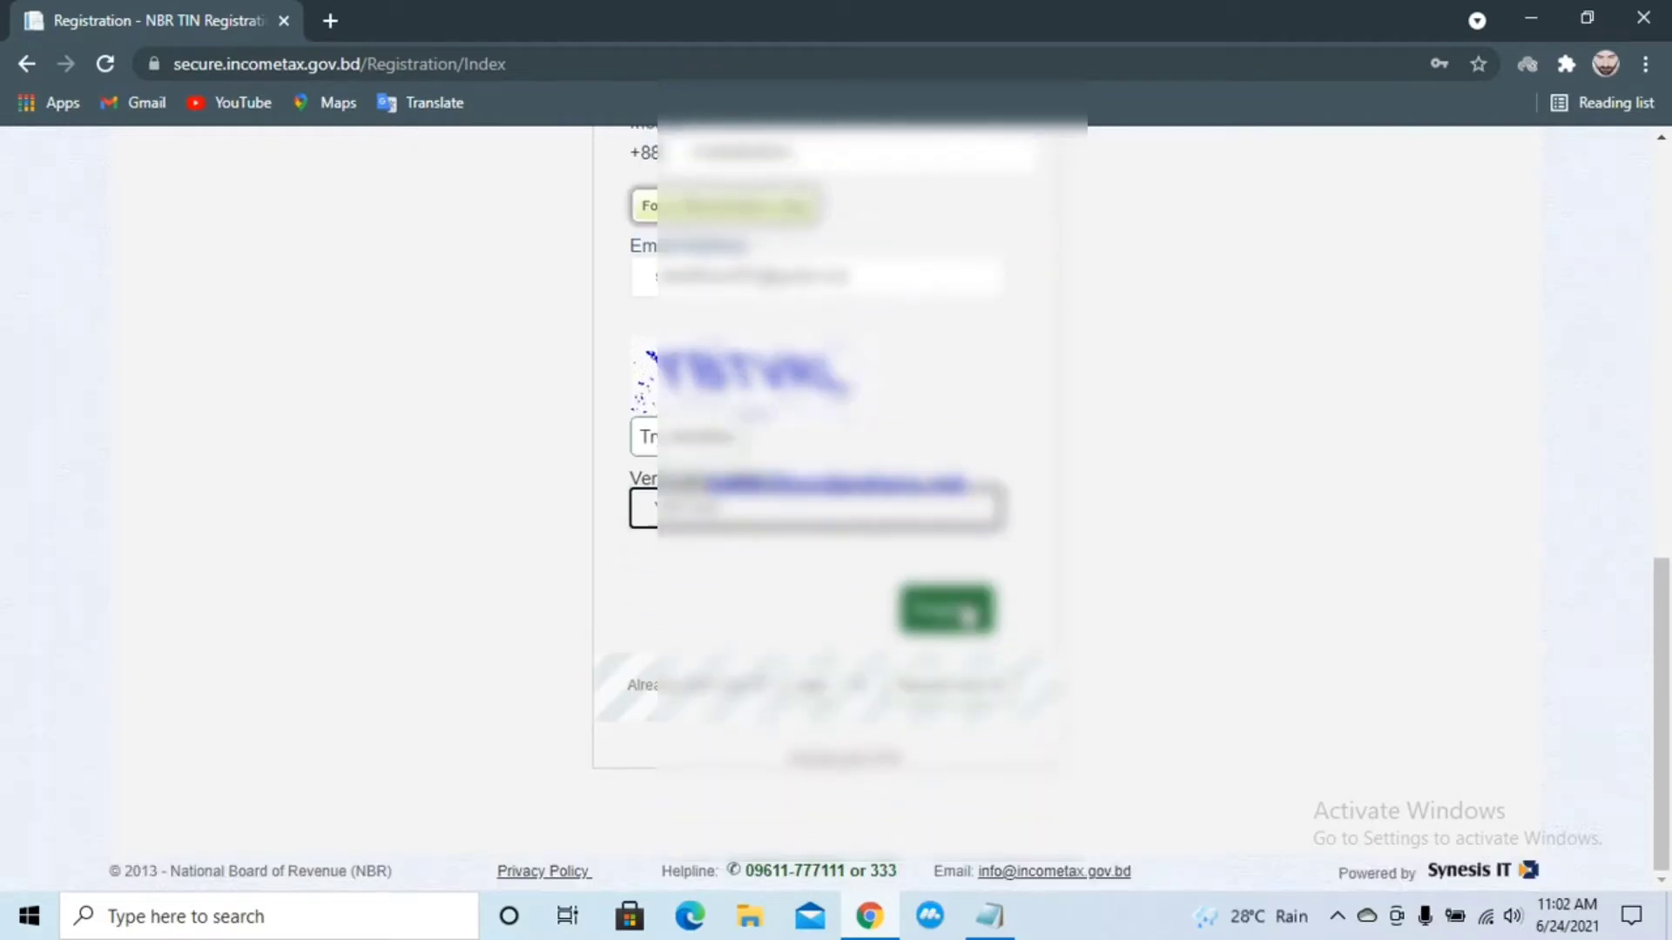
Submit the registration form and let the browser save the new password
left_click(968, 615)
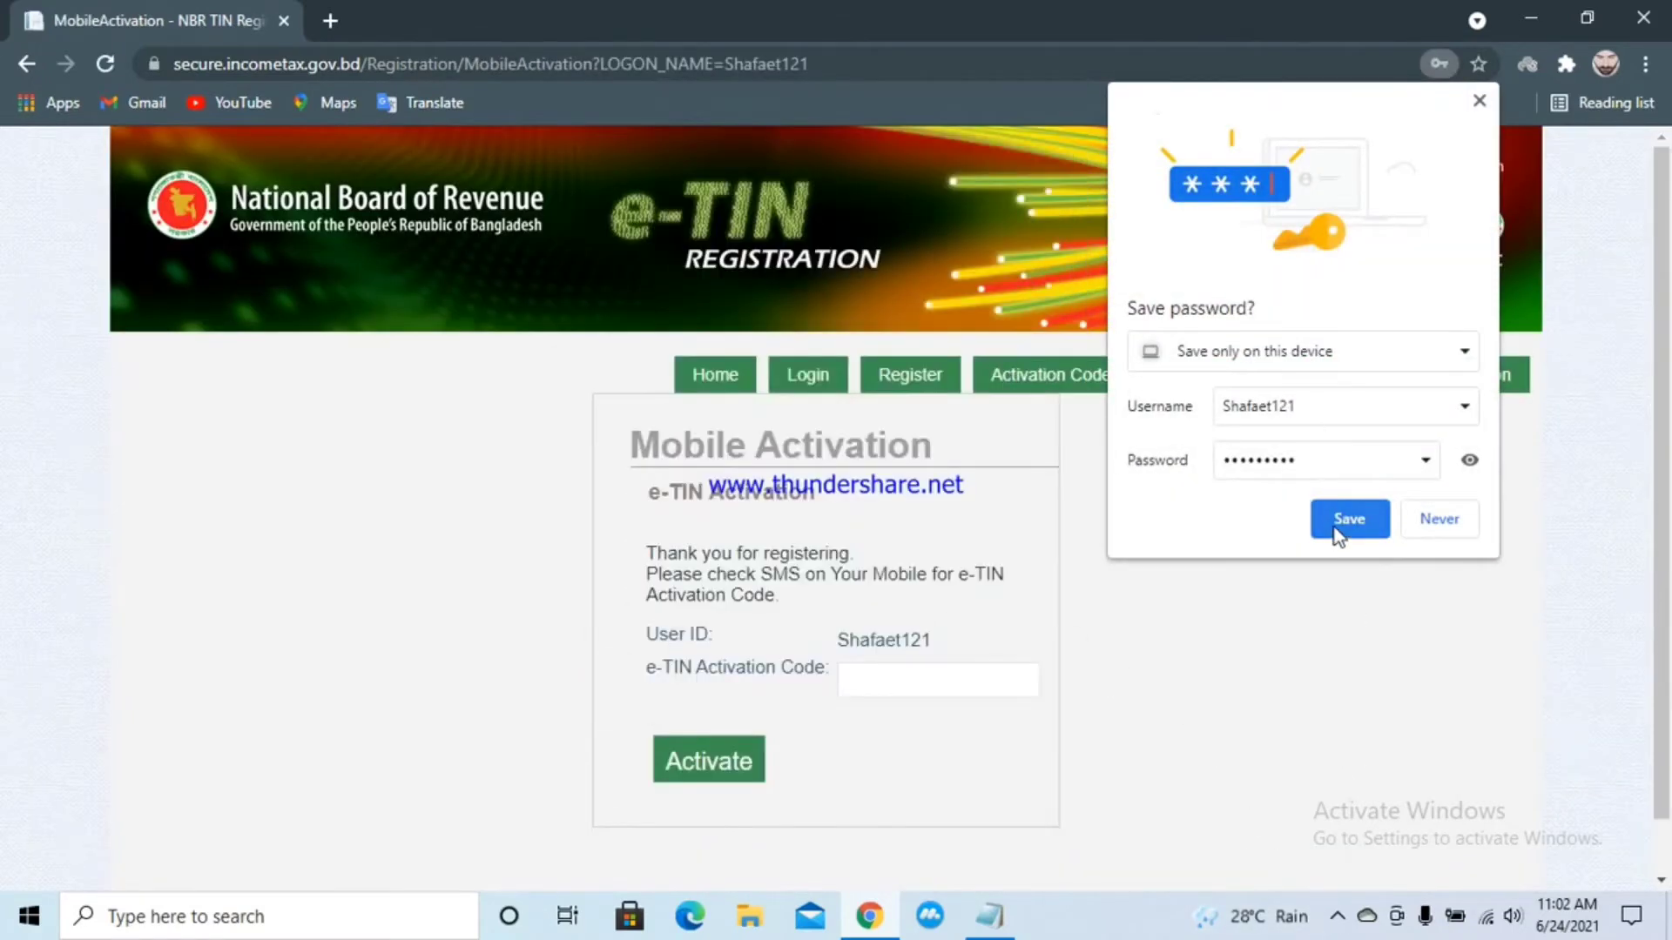
left_click(1355, 515)
scroll(858, 642, "down", 1)
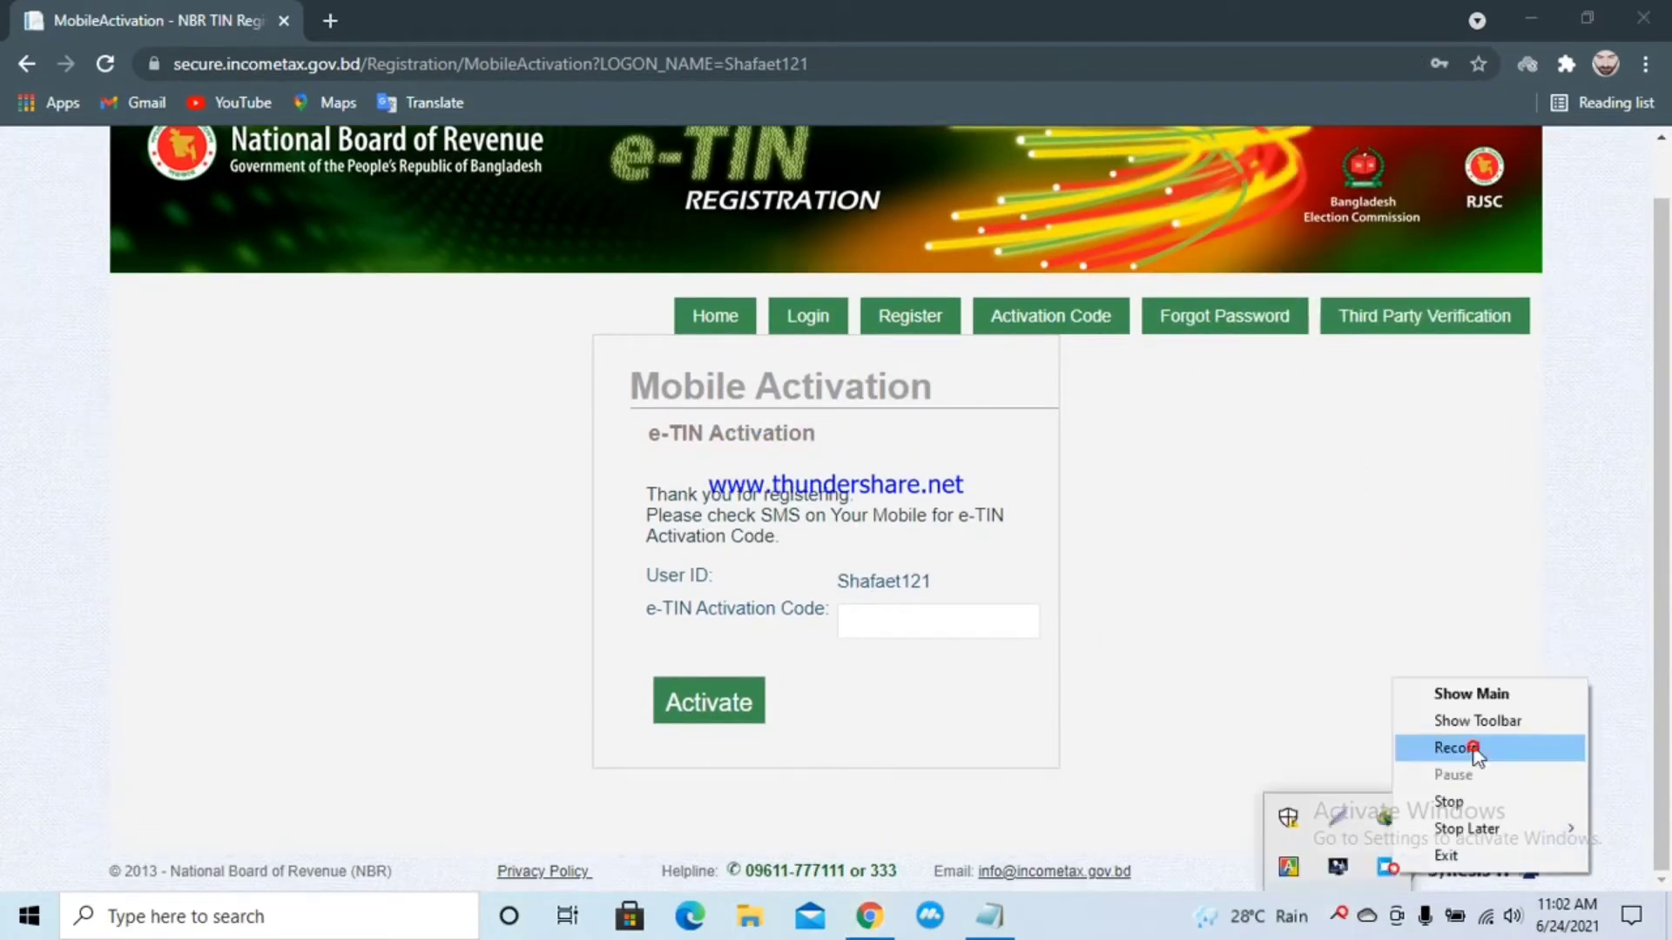
left_click(1472, 748)
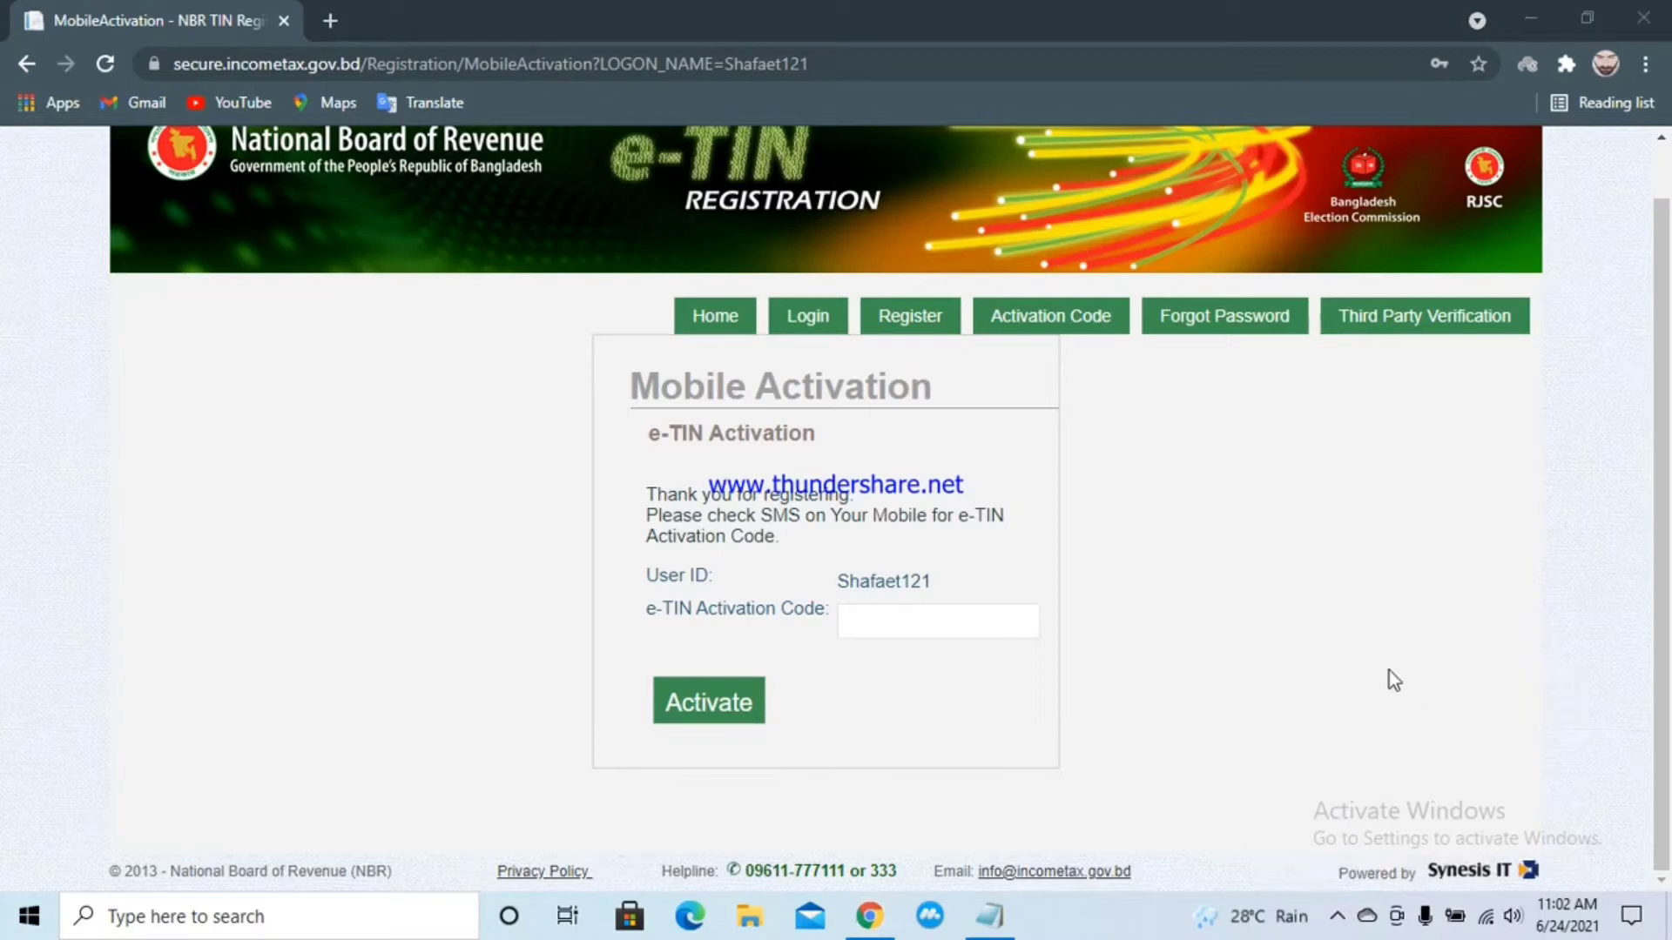
left_click(1337, 916)
right_click(1386, 870)
left_click(1284, 698)
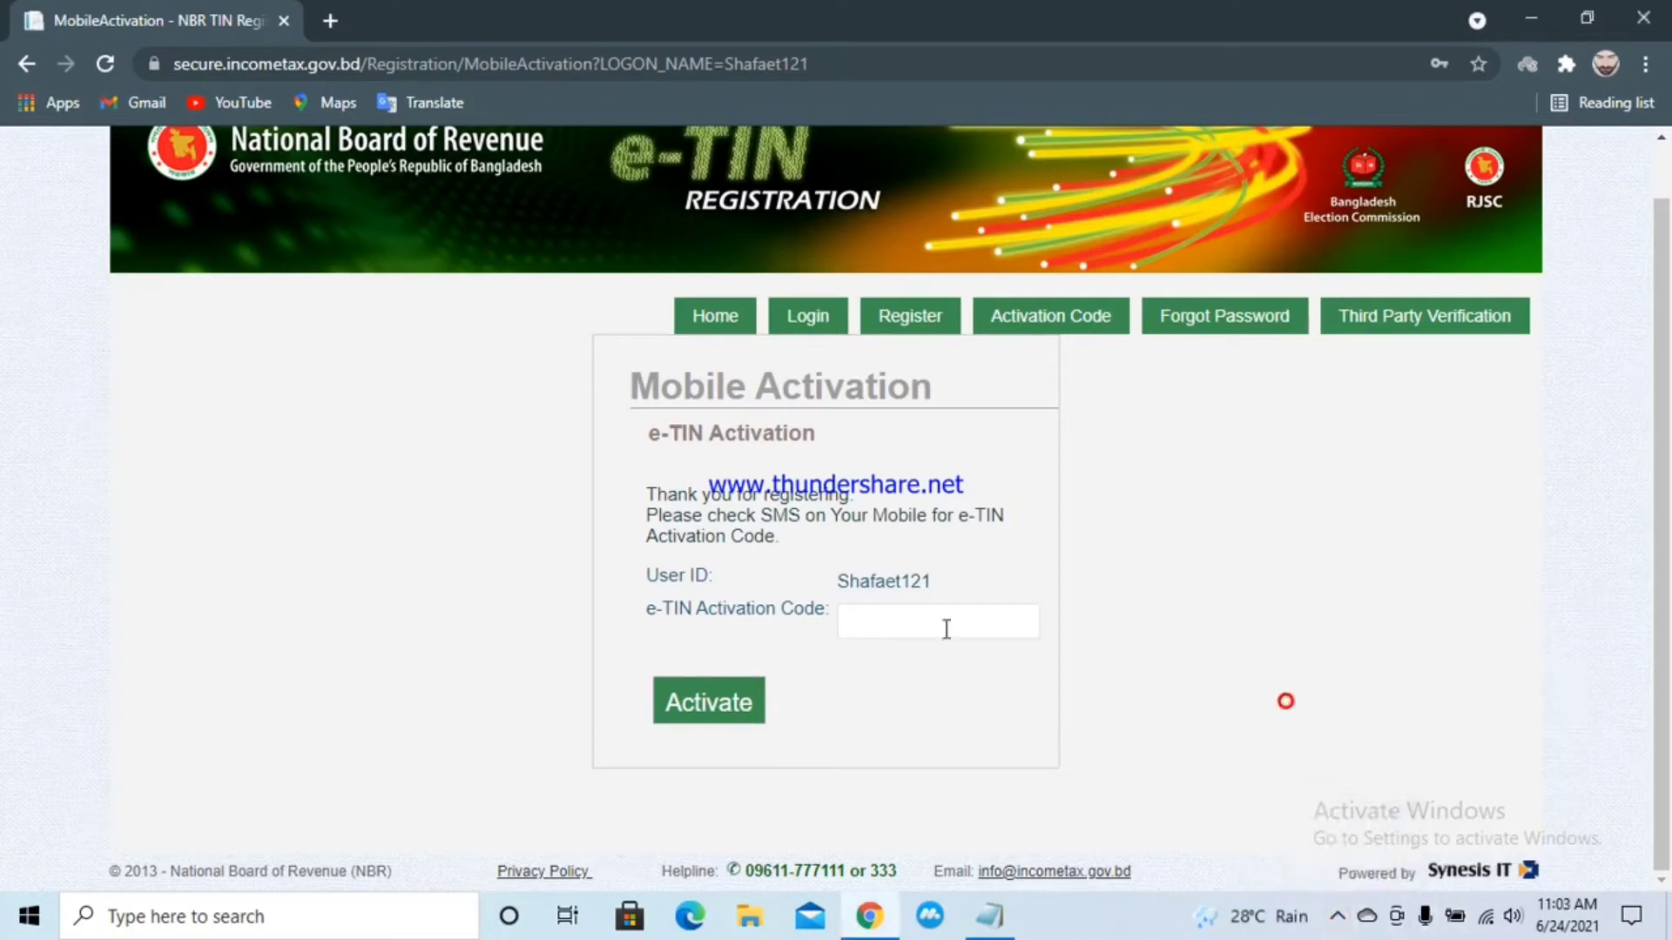
Enter the SMS activation code, activate the account, then go to the Login page
left_click(935, 617)
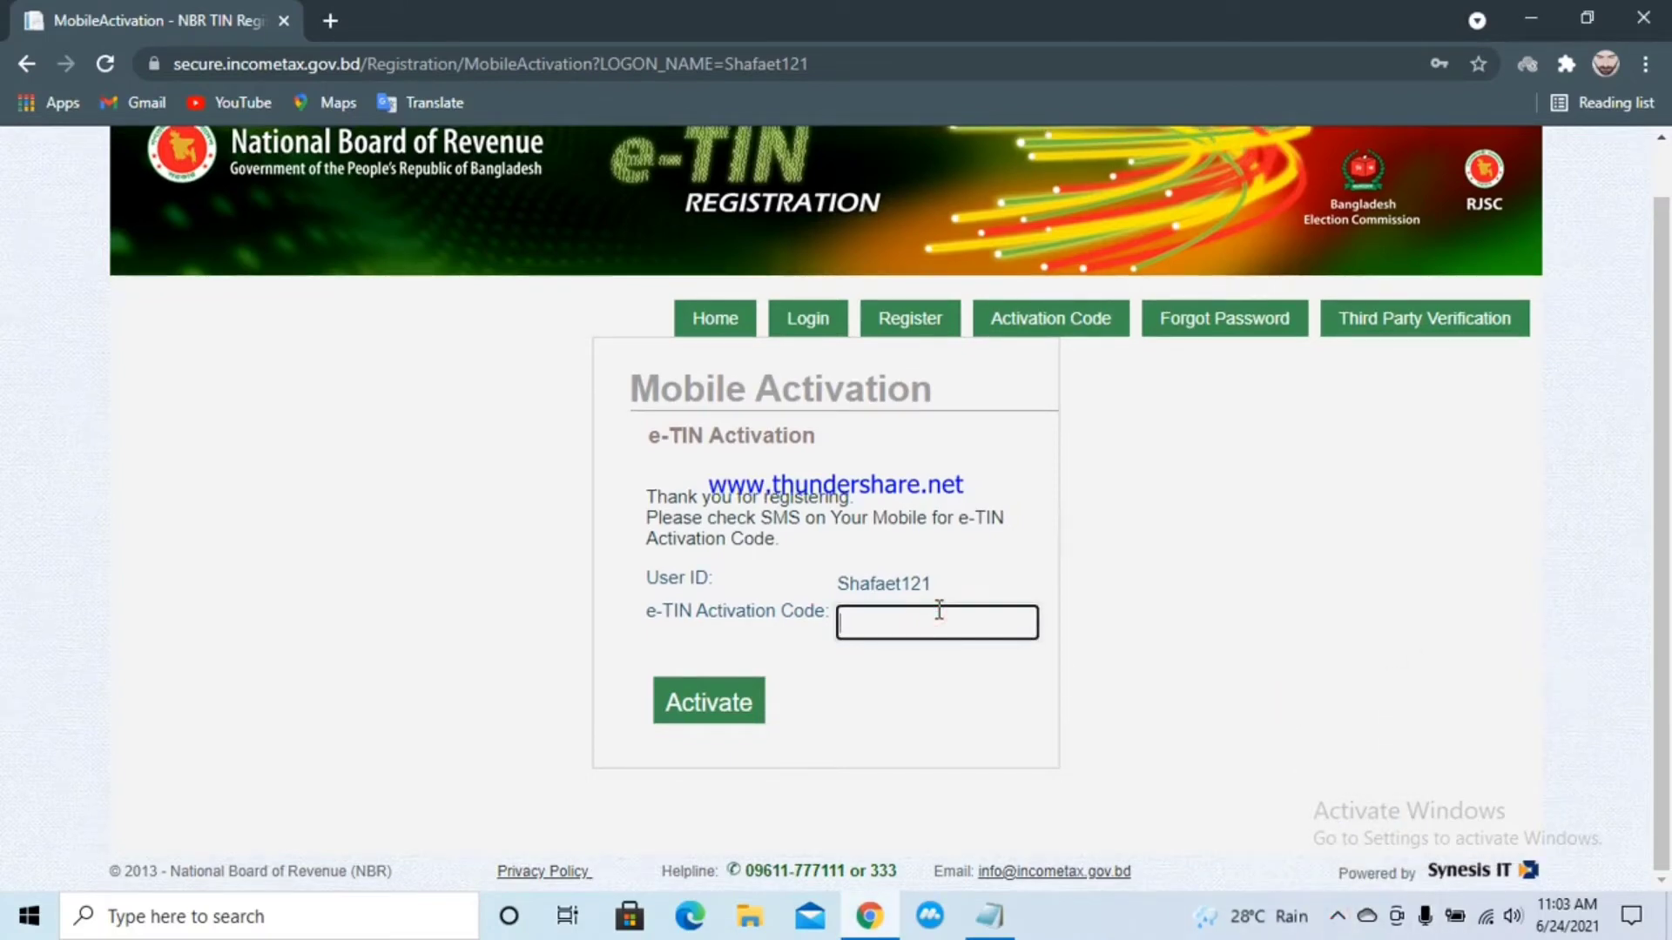
left_click(736, 714)
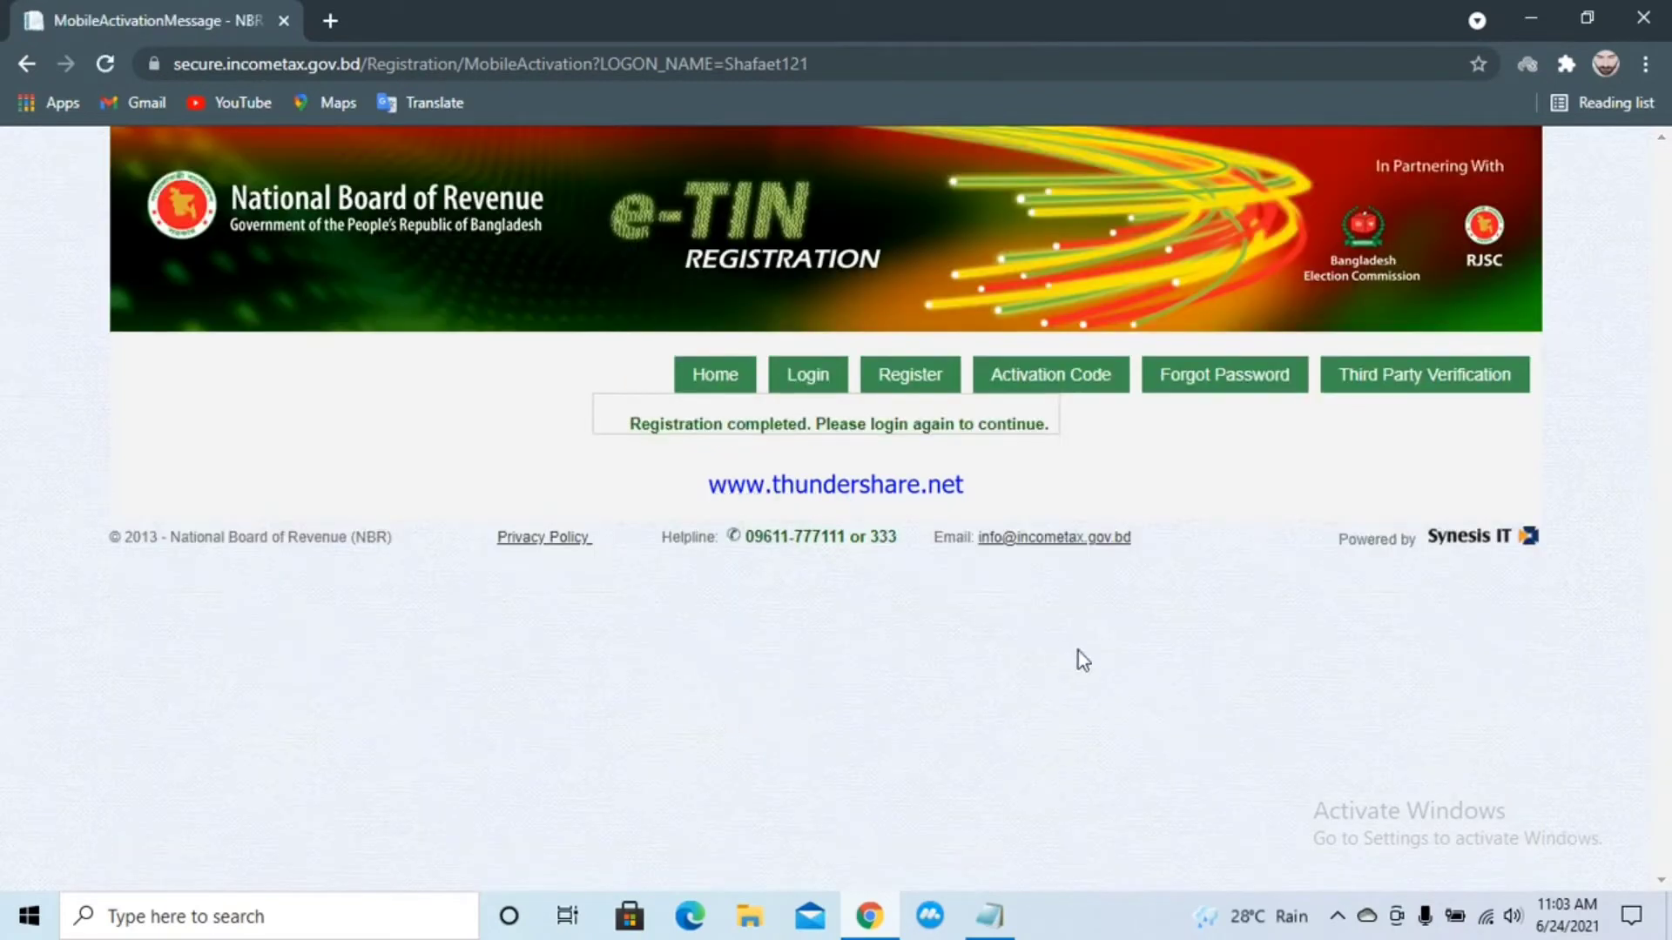
left_click_drag(604, 411, 1056, 432)
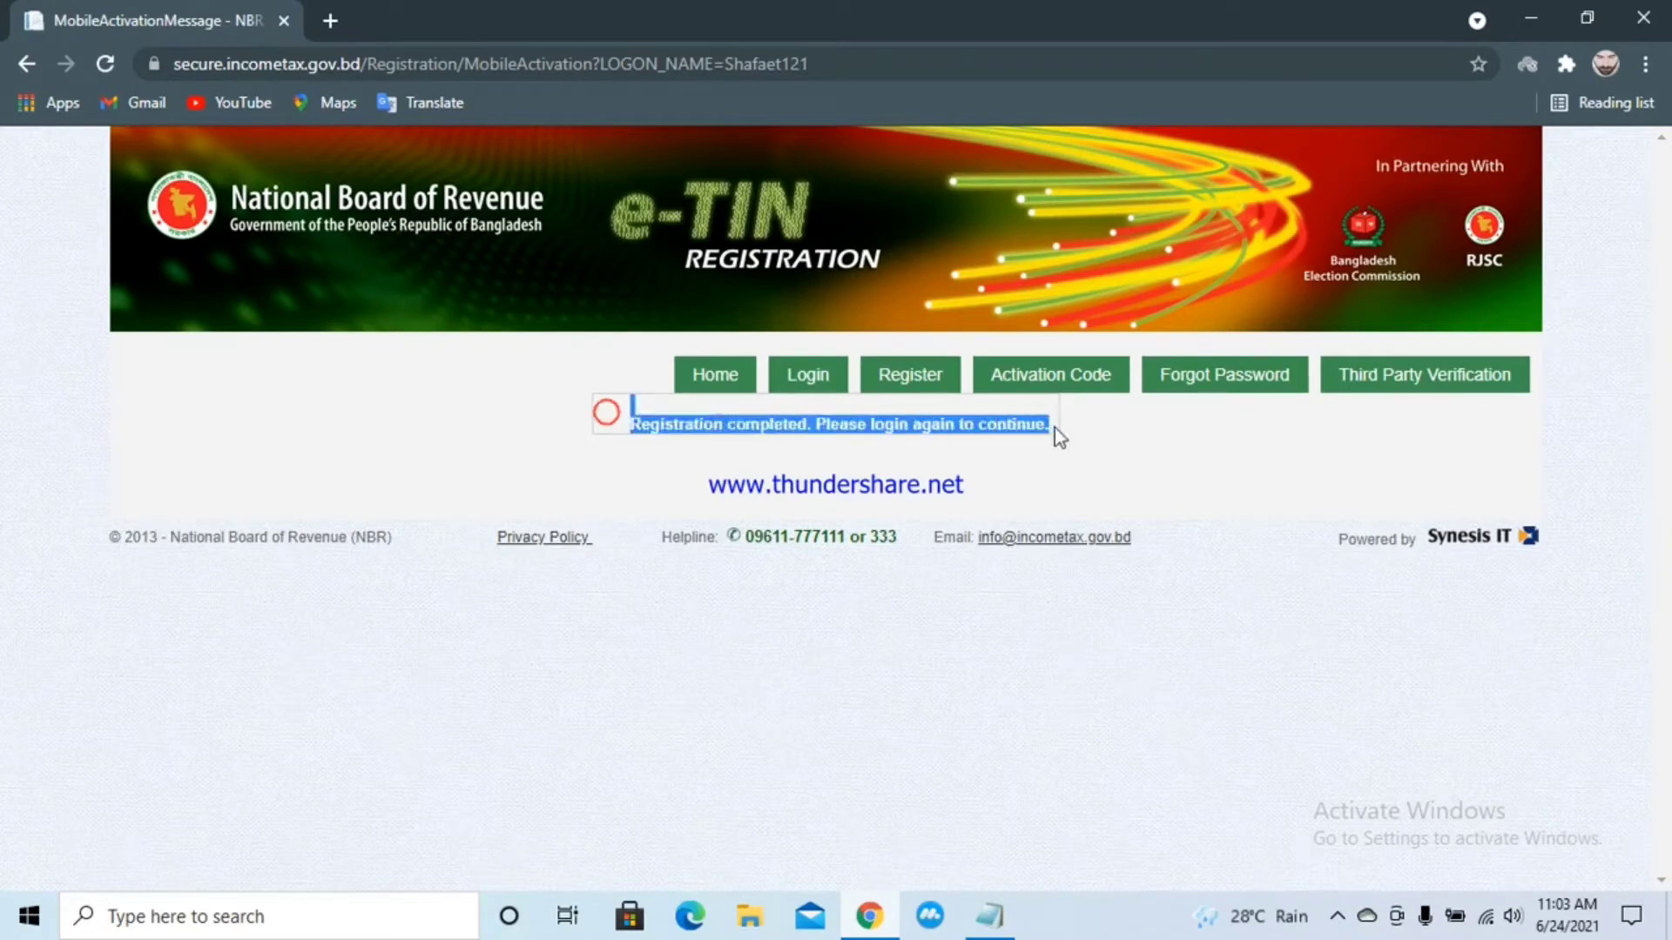
left_click(1097, 444)
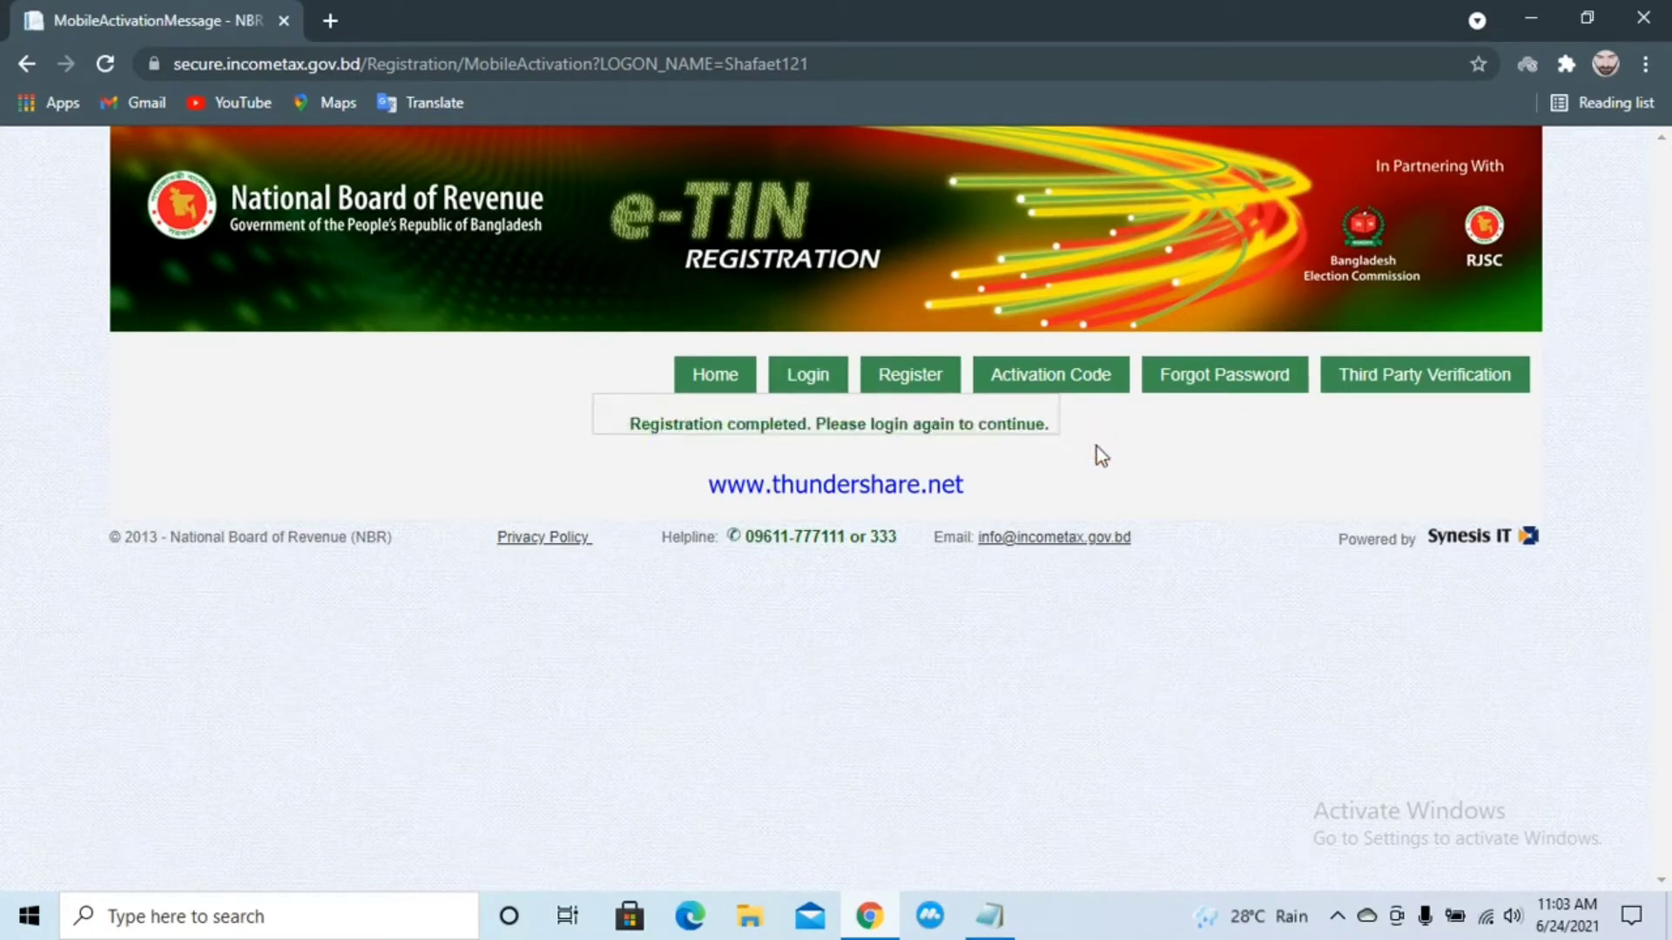
left_click(807, 376)
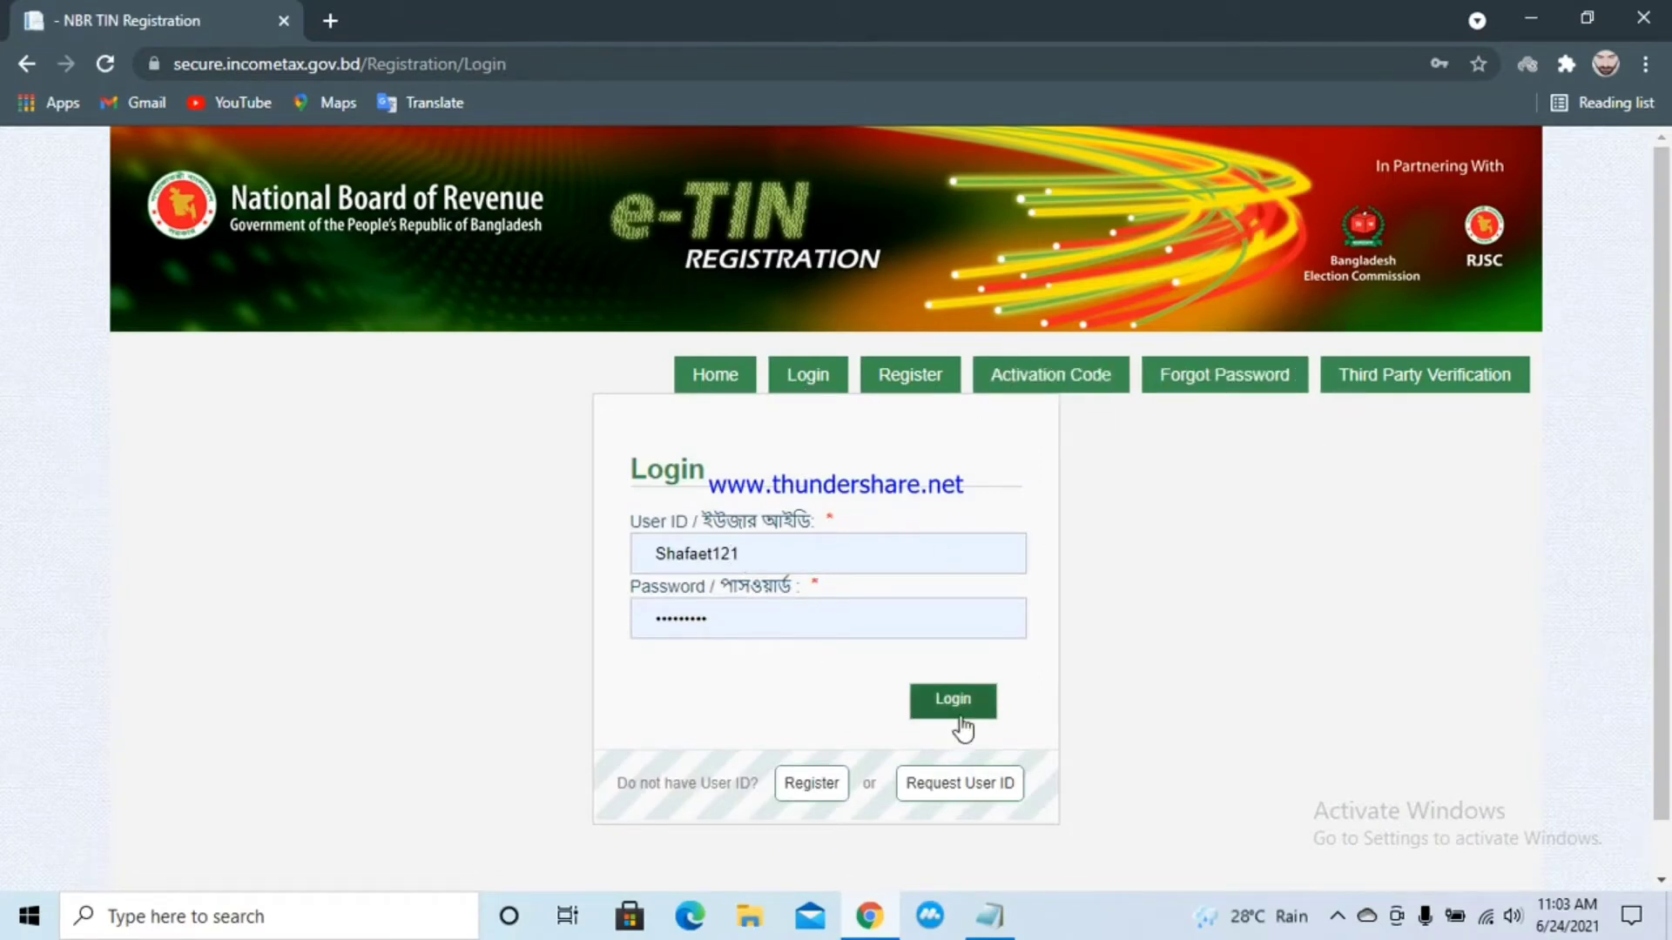
Log in with the saved User ID and password and check the logged-in user details
left_click(780, 552)
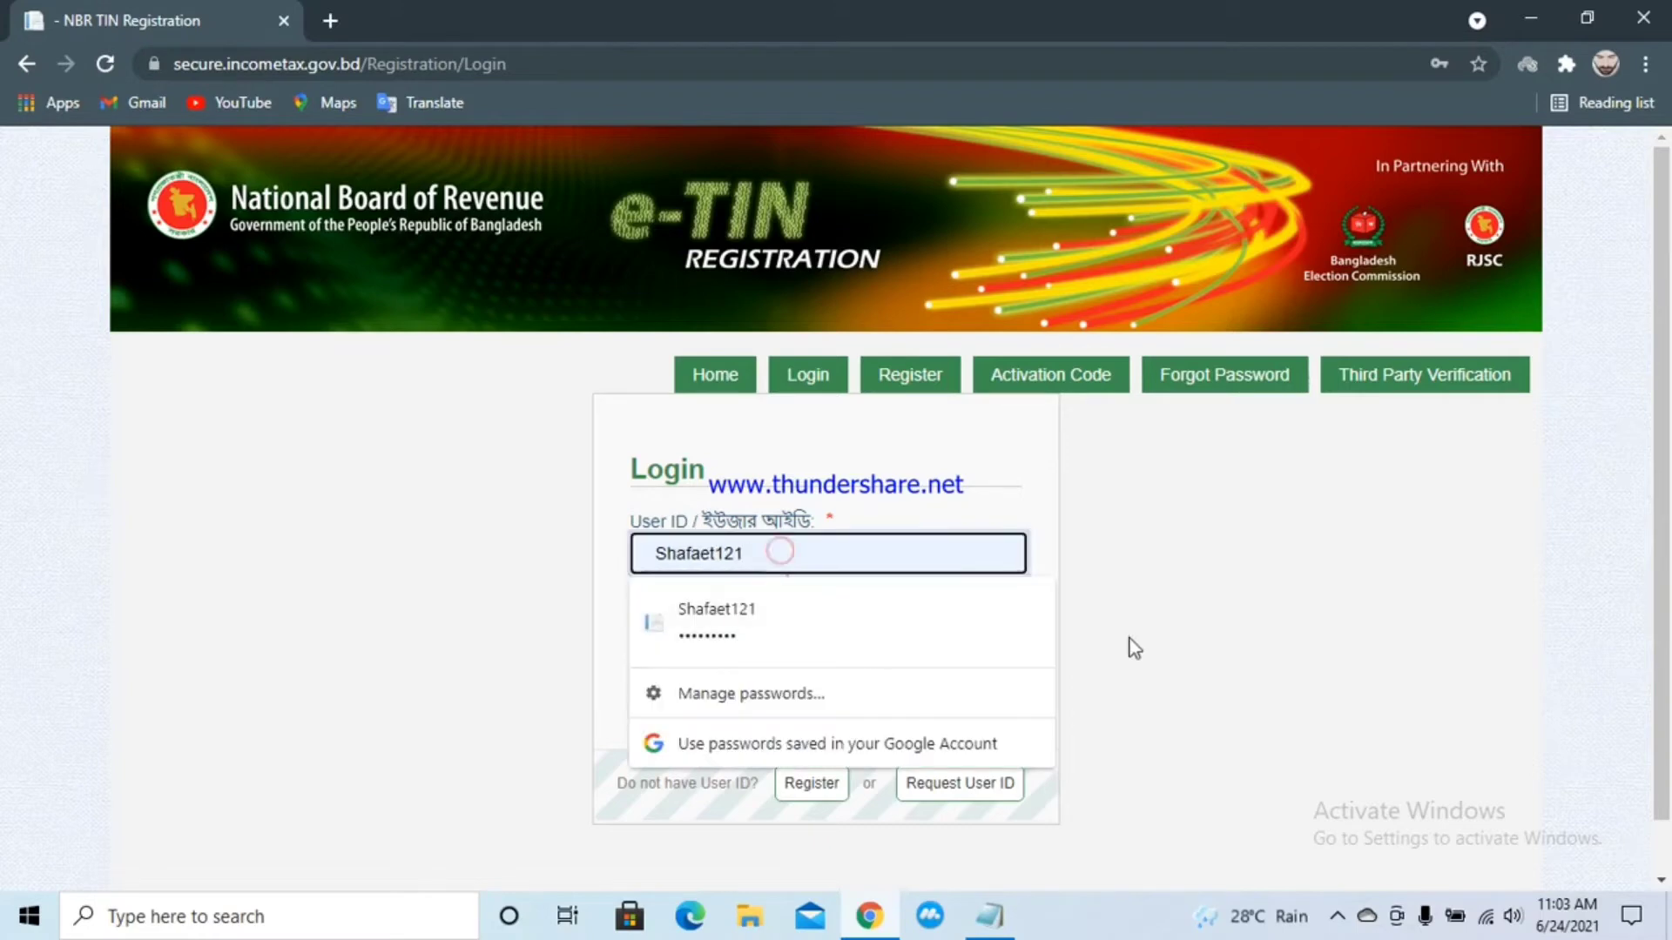
left_click(1152, 639)
left_click(976, 713)
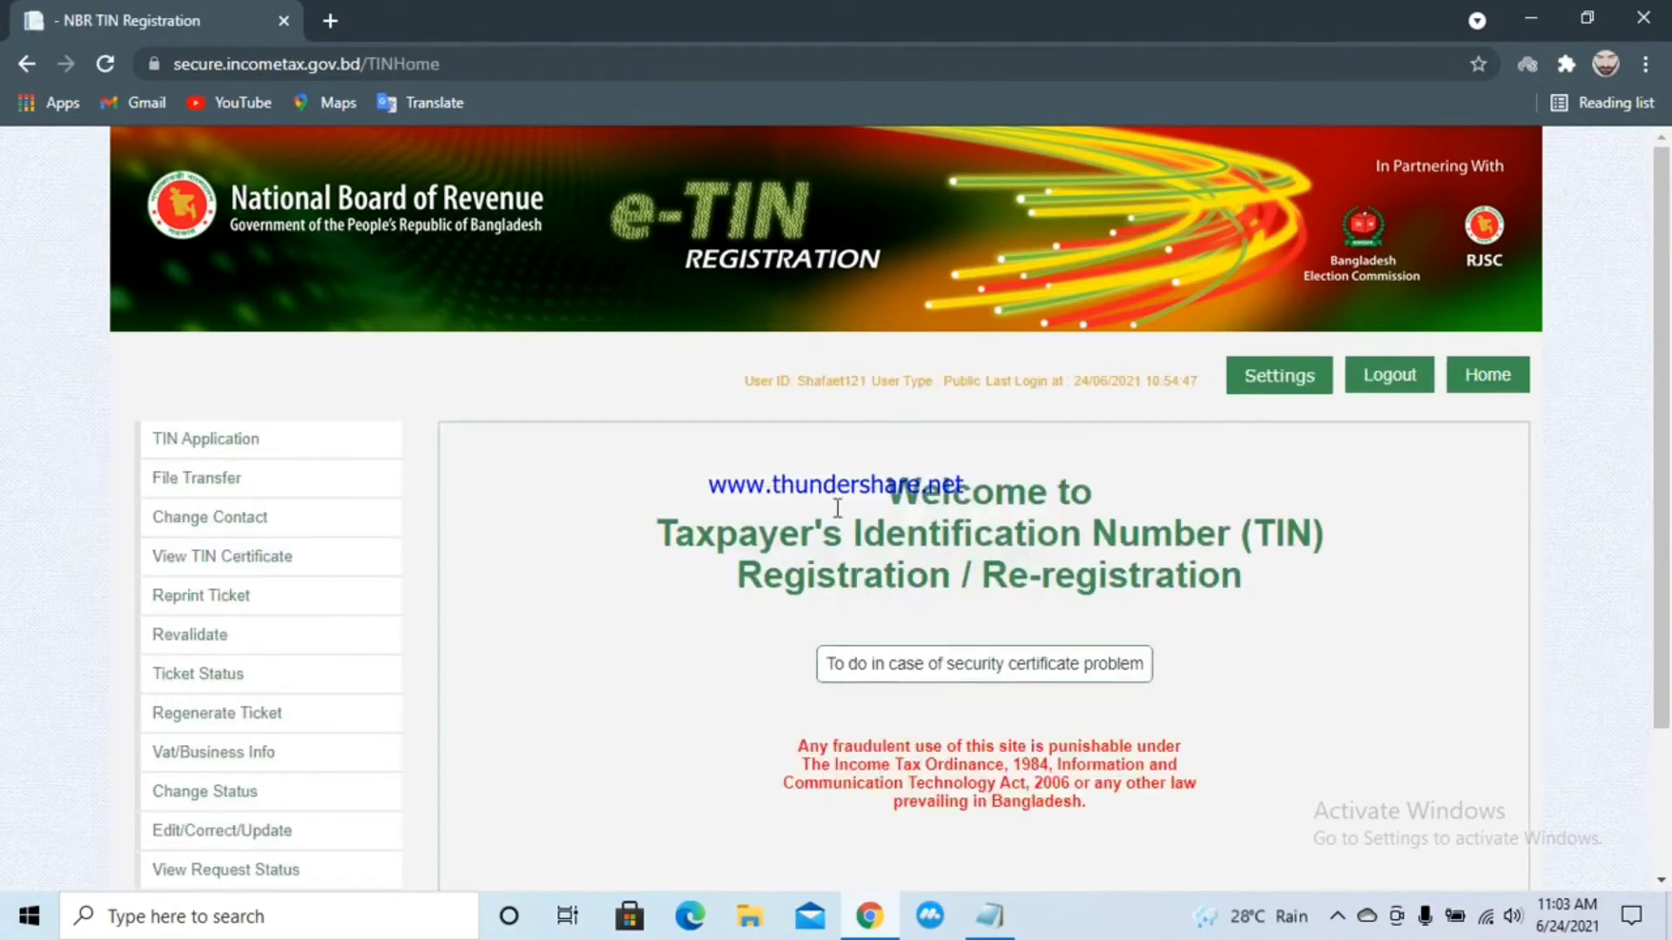
left_click_drag(745, 376, 1198, 384)
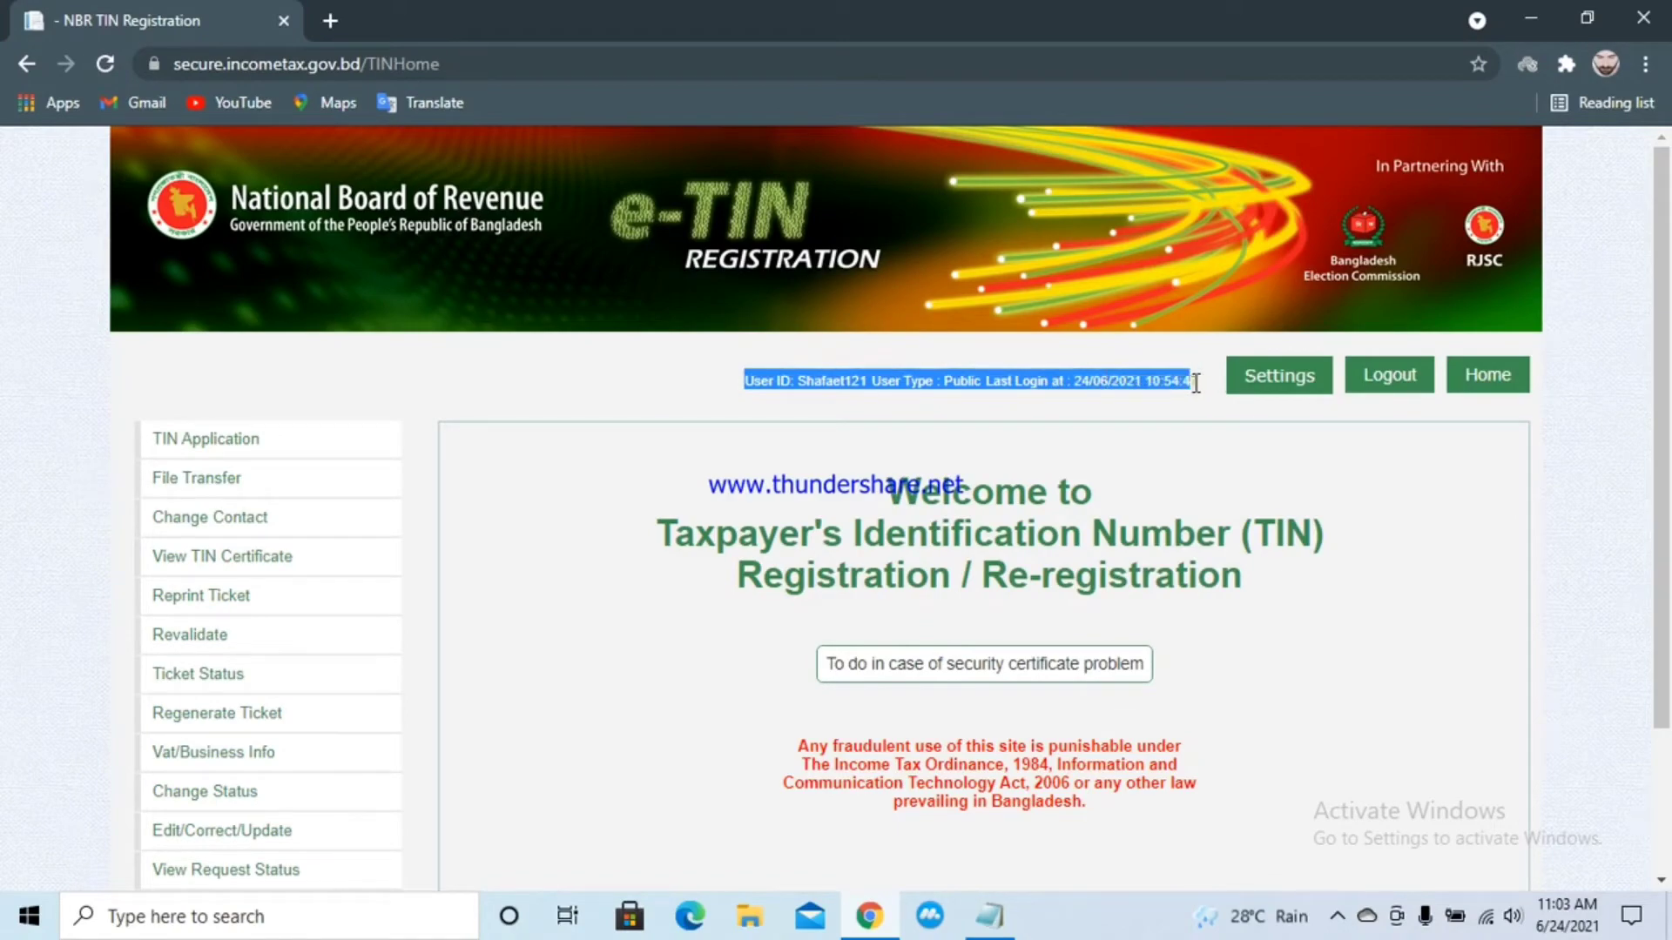
scroll(993, 497, "down", 2)
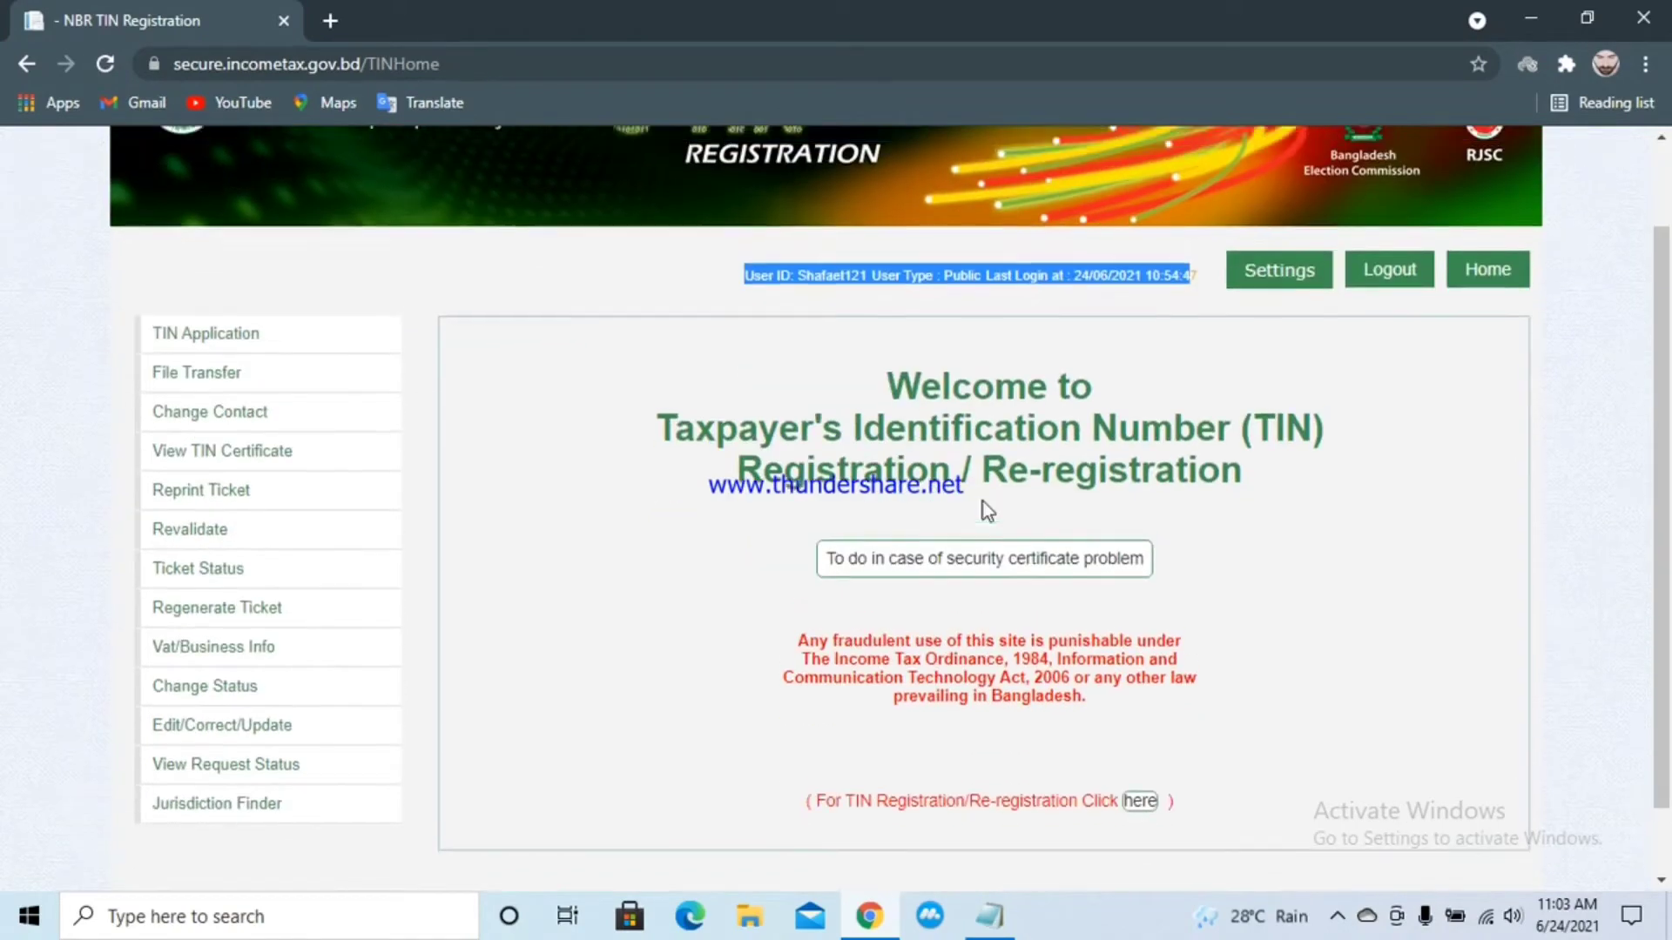
scroll(984, 502, "up", 2)
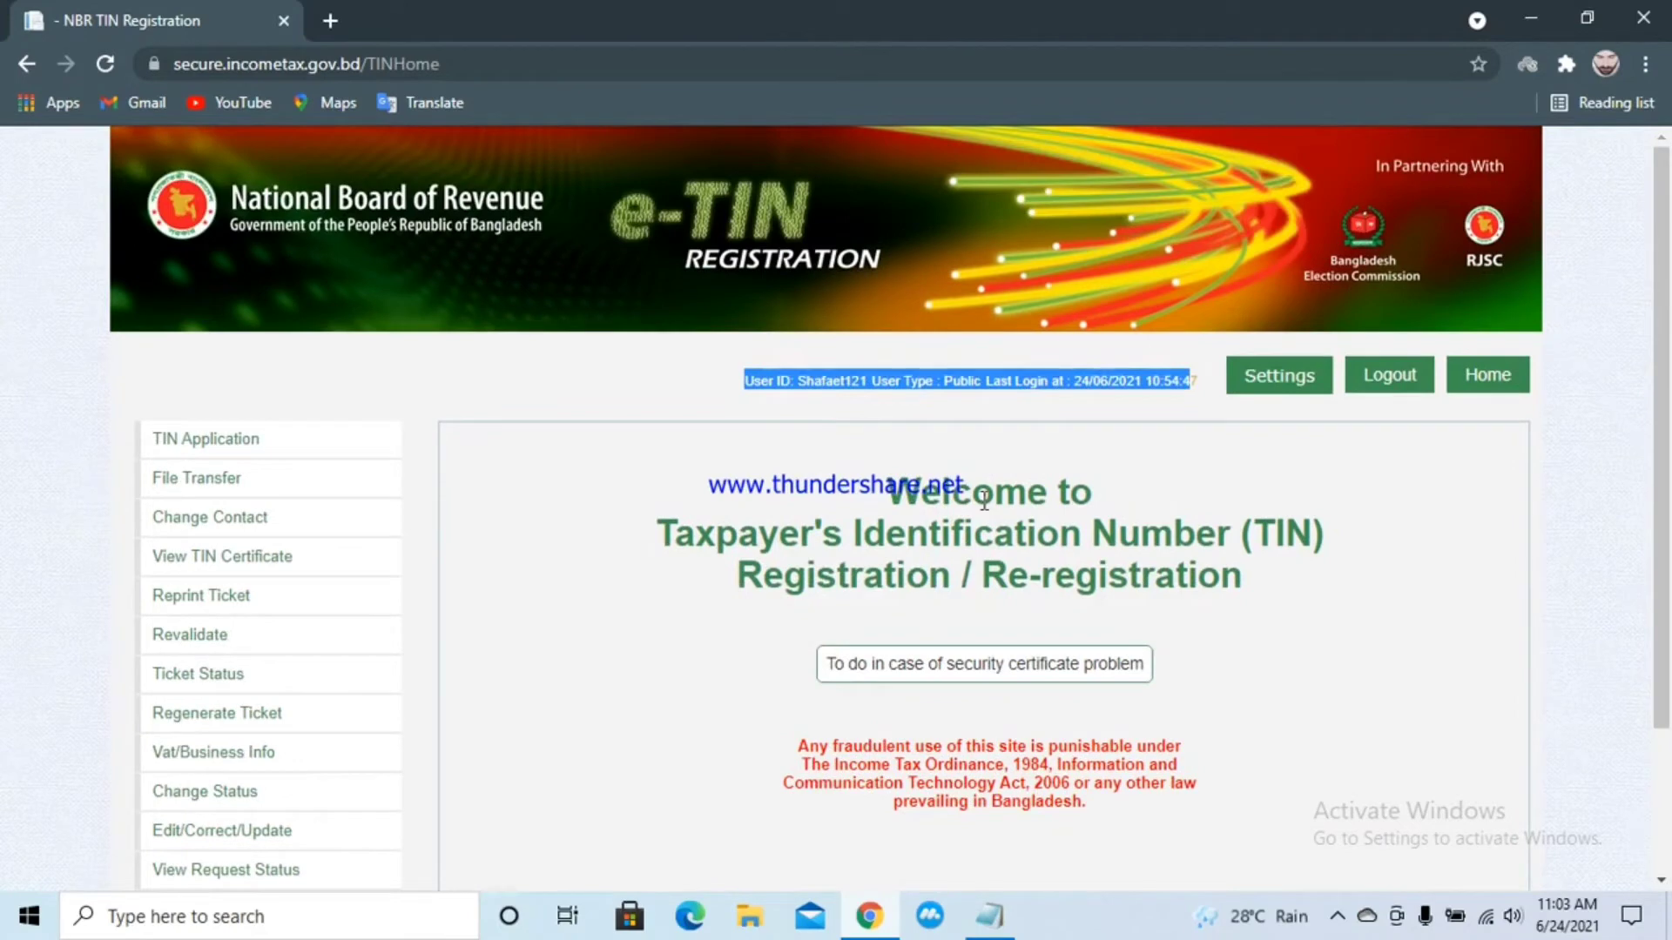
left_click(625, 490)
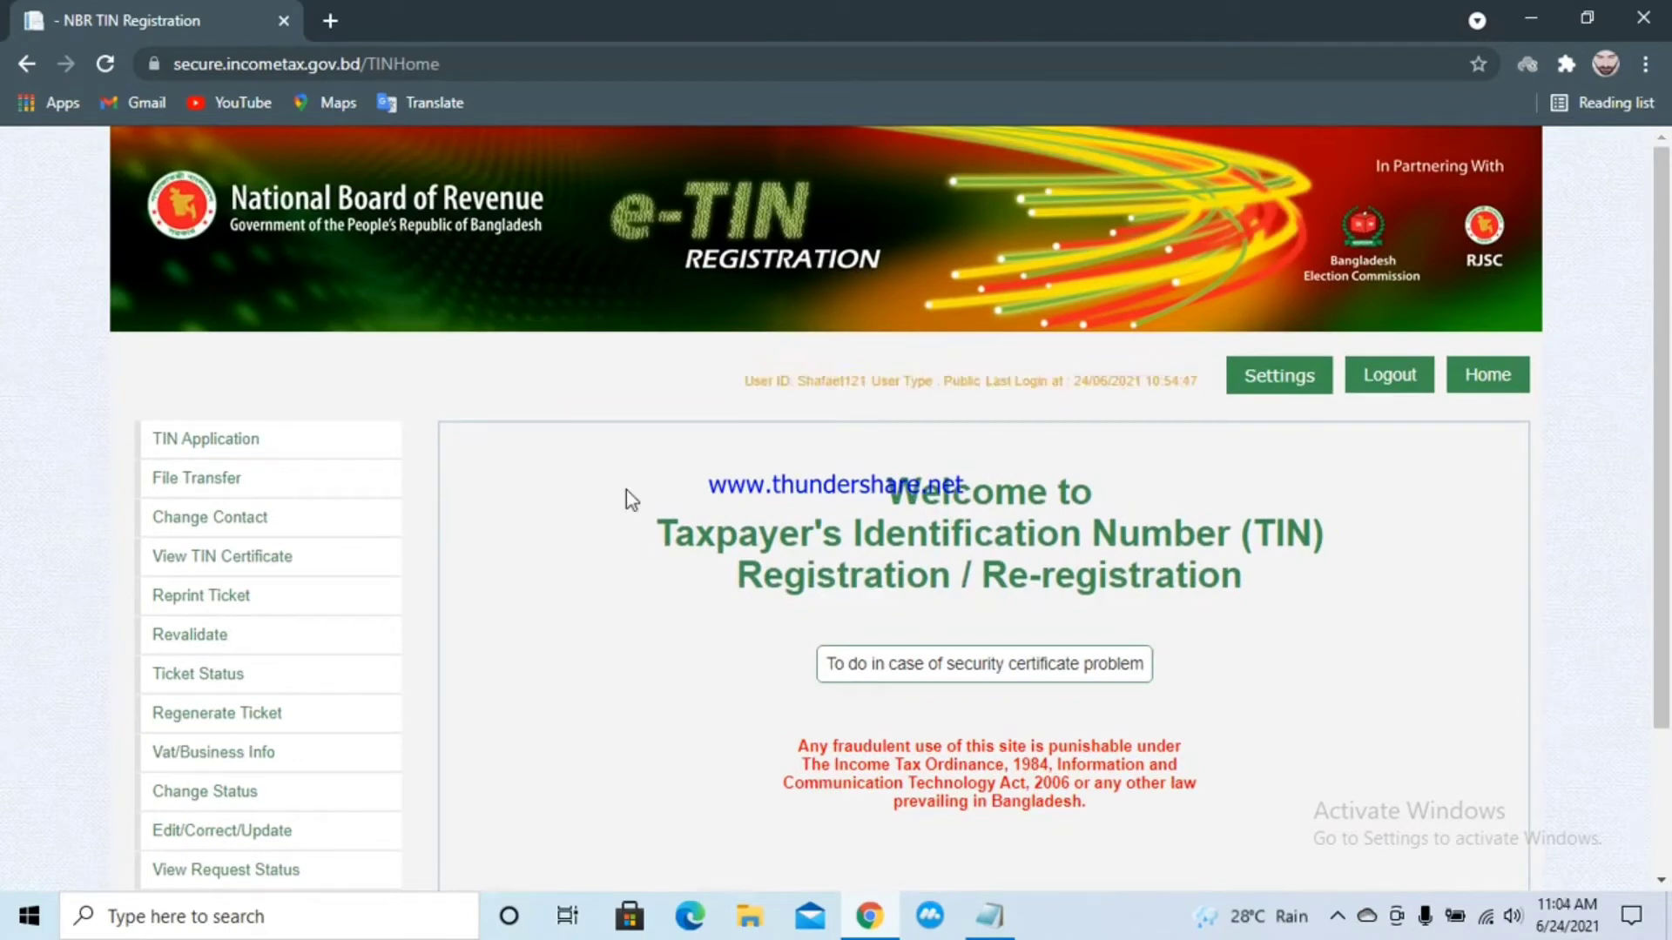
Open TIN Application from the left menu and review the Registration / Re-registration form
left_click(206, 442)
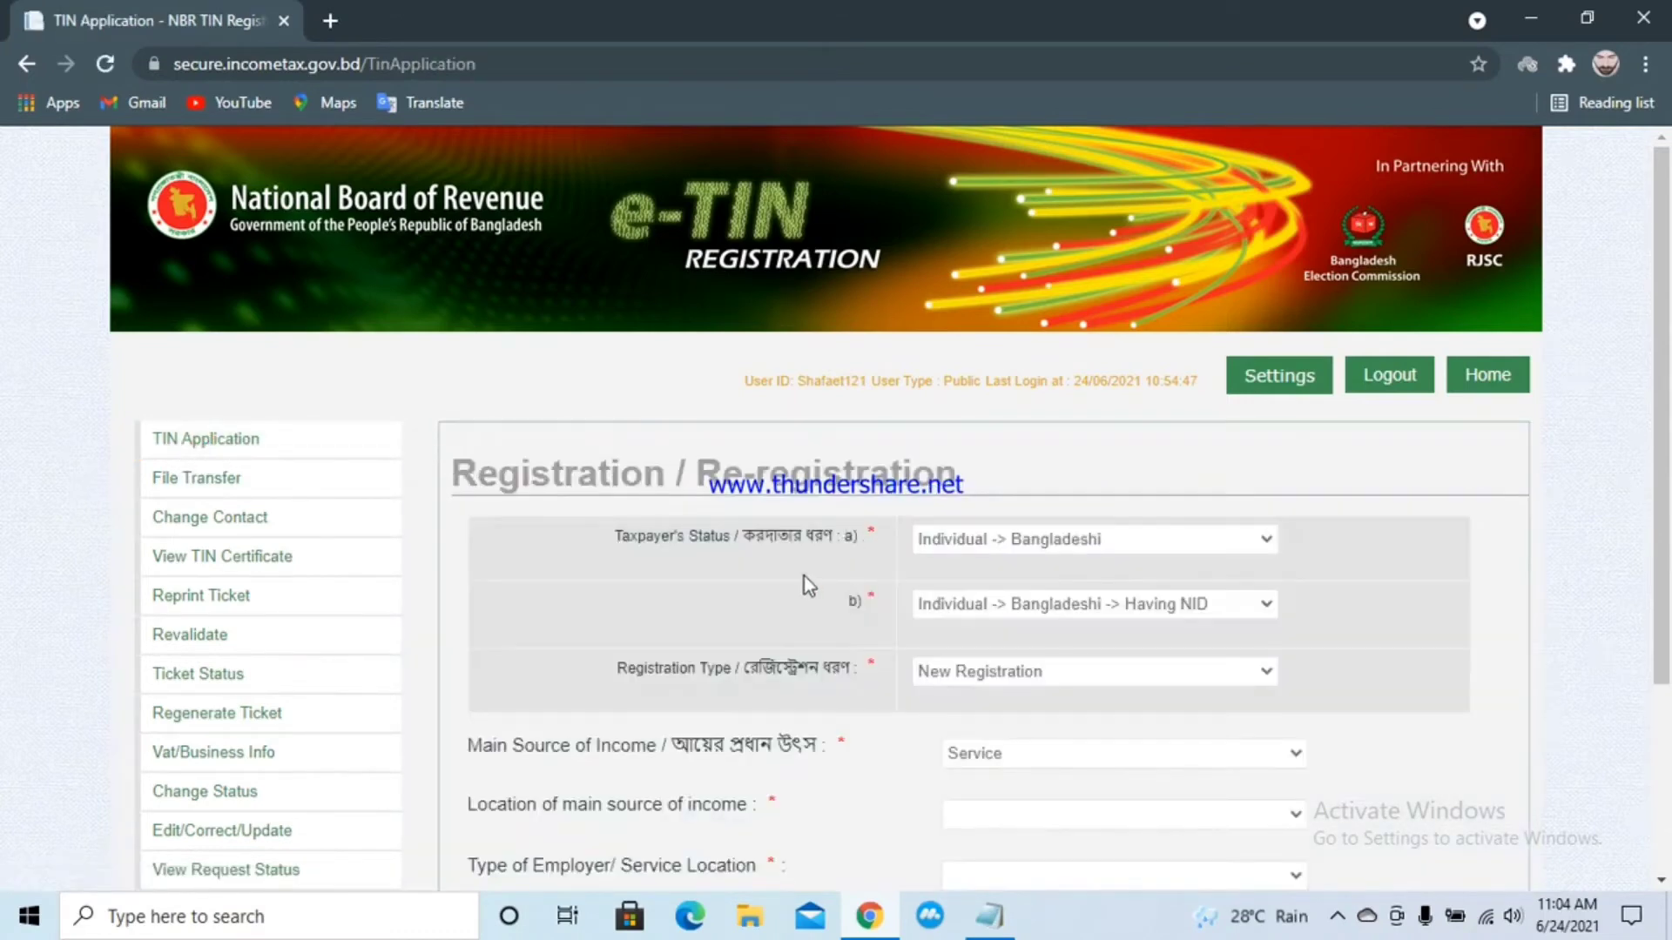
scroll(801, 575, "down", 2)
scroll(1123, 567, "down", 1)
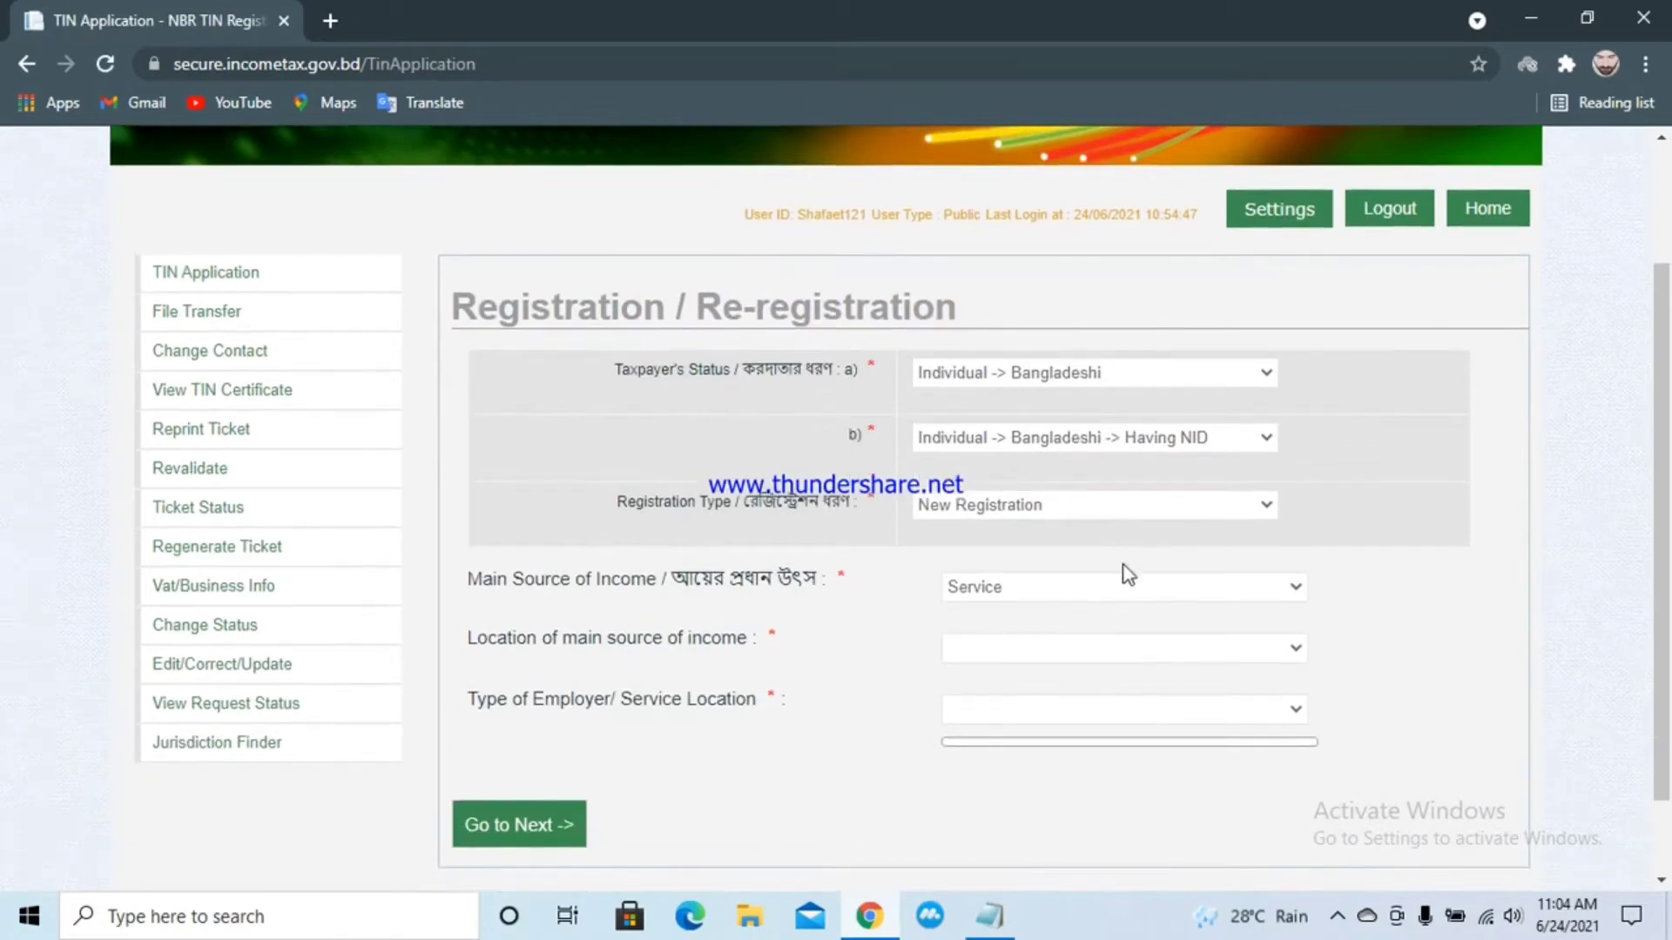
scroll(1128, 575, "down", 1)
scroll(1114, 601, "up", 2)
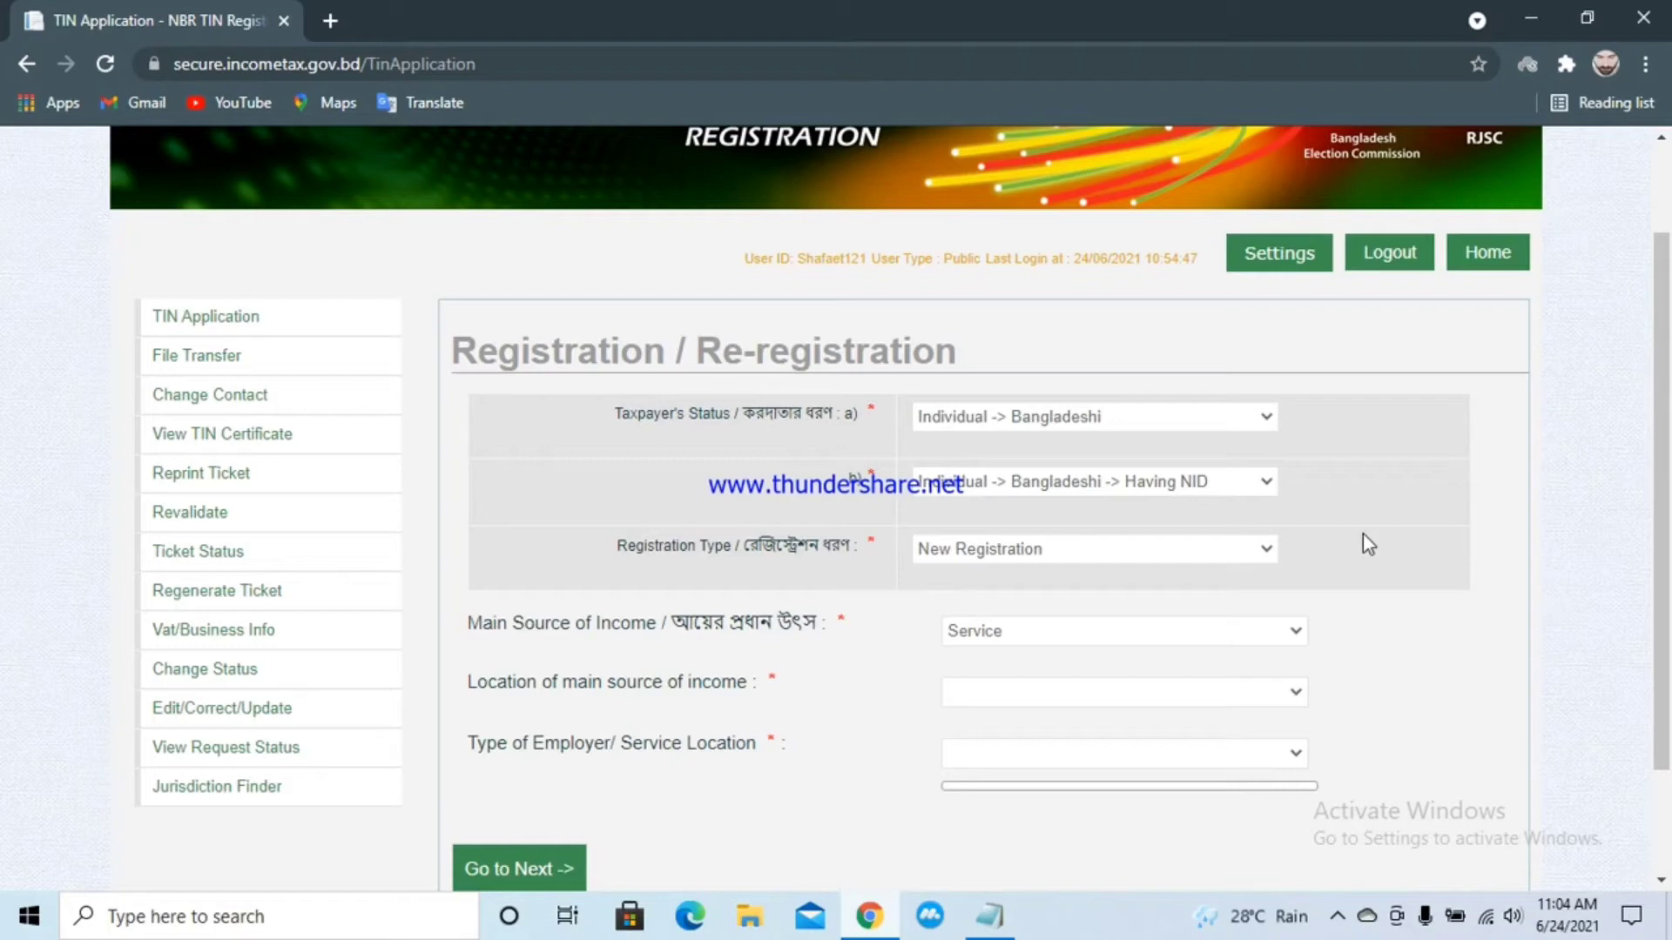
left_click(997, 916)
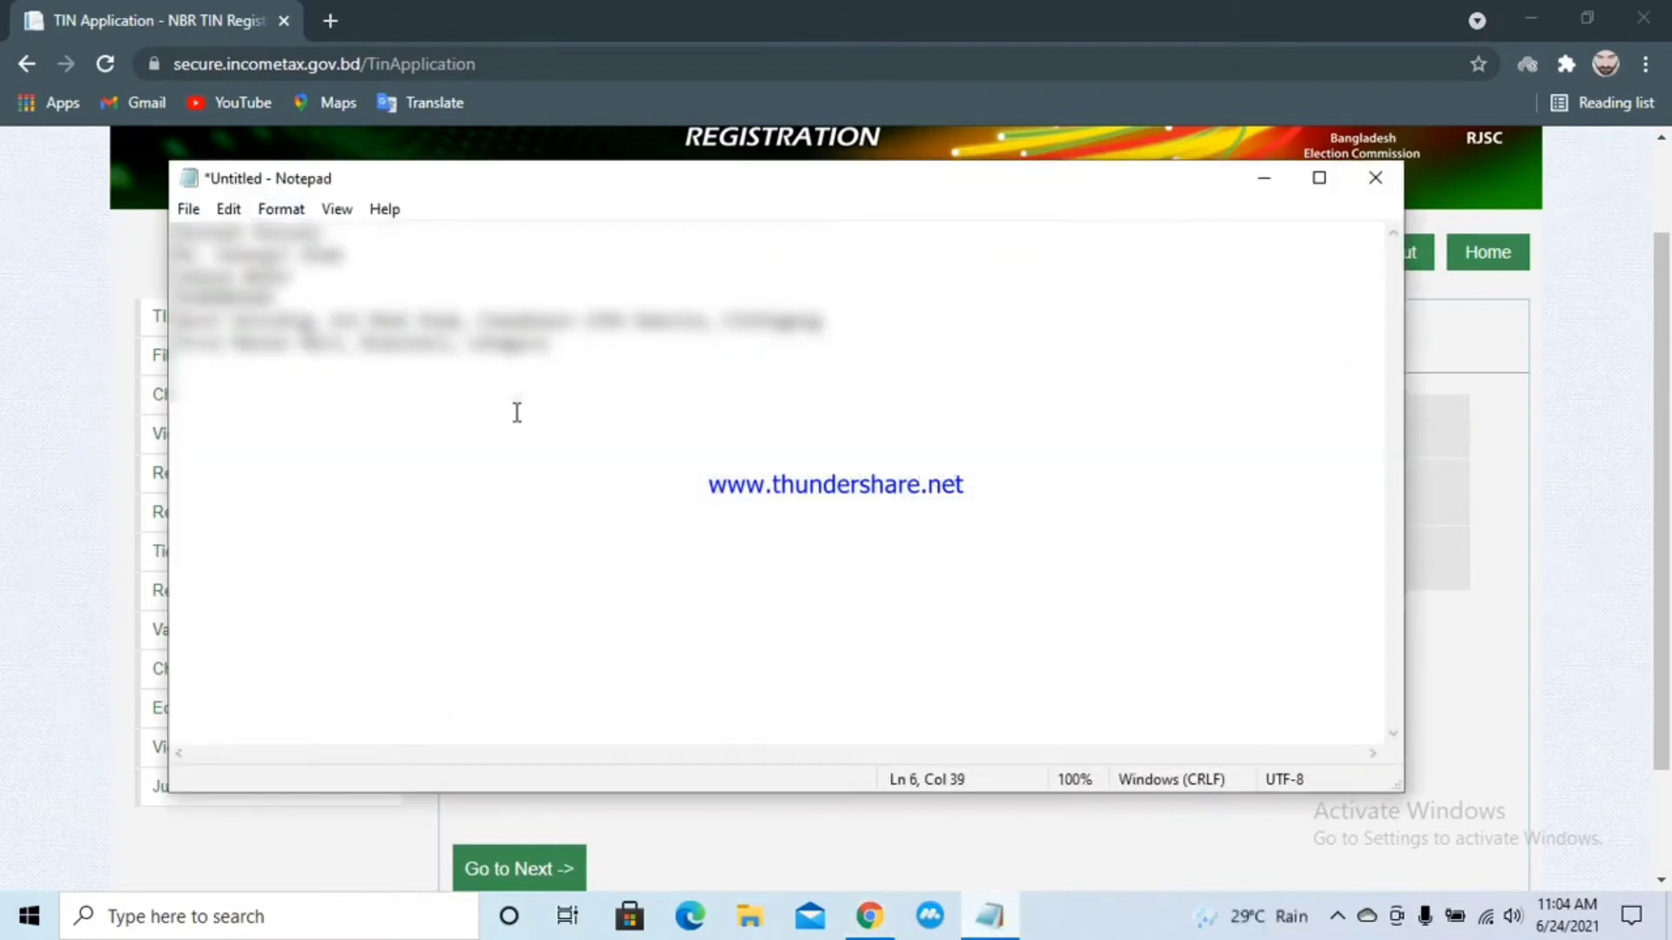
left_click_drag(567, 365, 125, 164)
left_click(336, 435)
left_click(1263, 178)
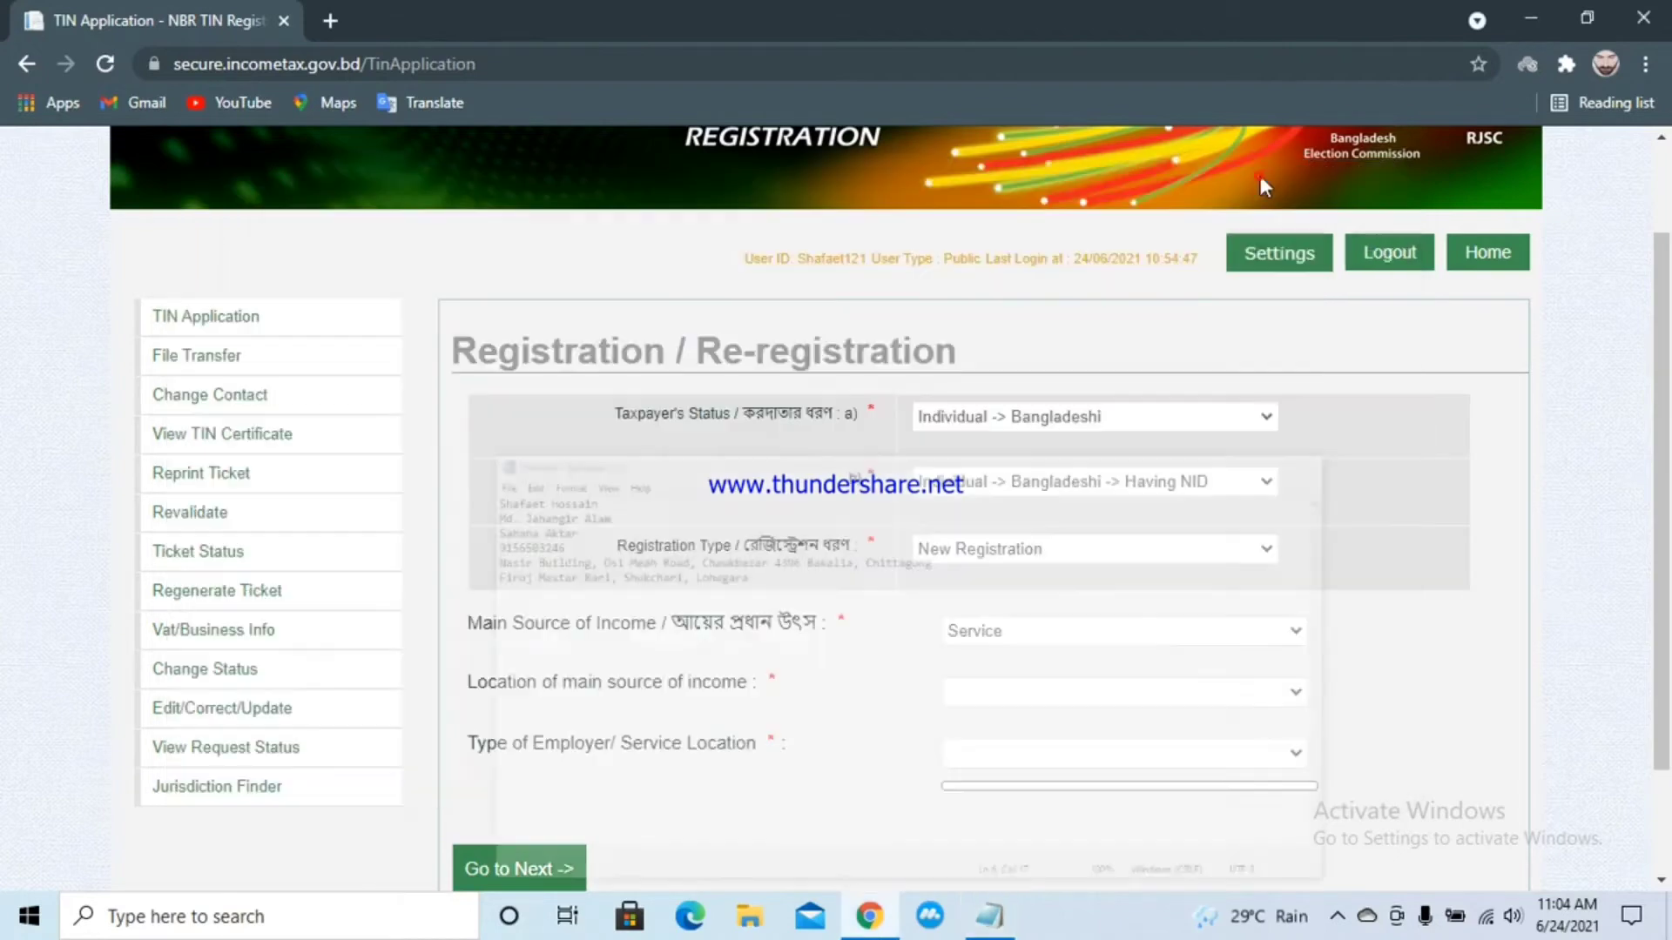
Reload the form and set main income source to Business (Individual/Firm) in Chattogram
left_click(270, 326)
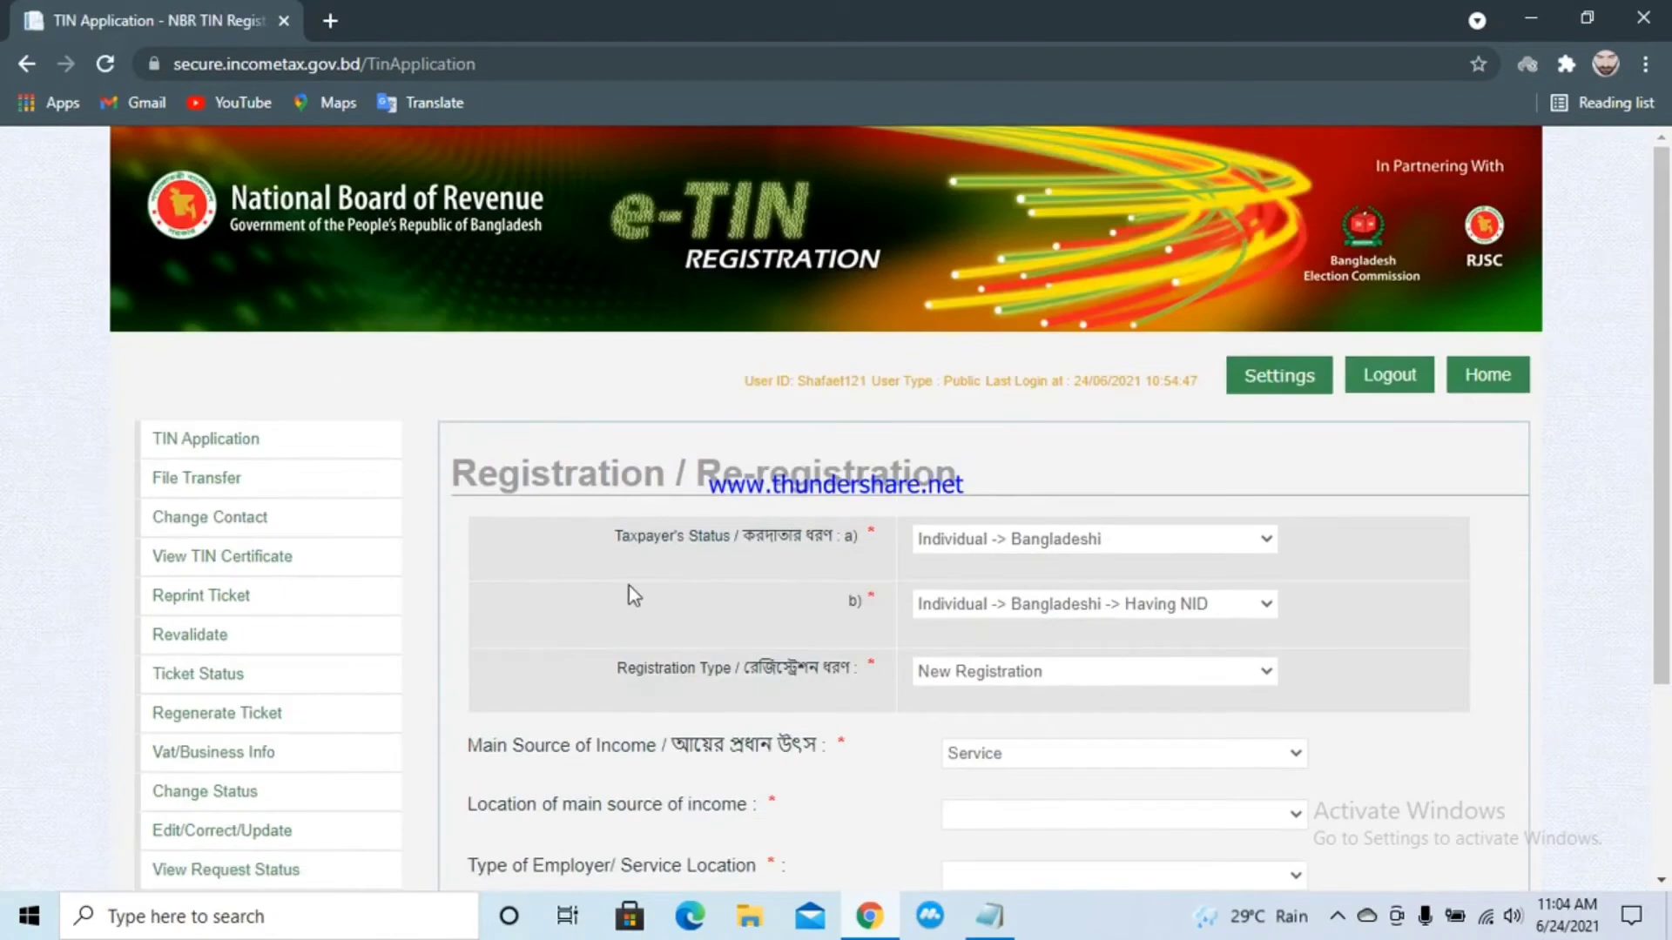
scroll(399, 474, "down", 3)
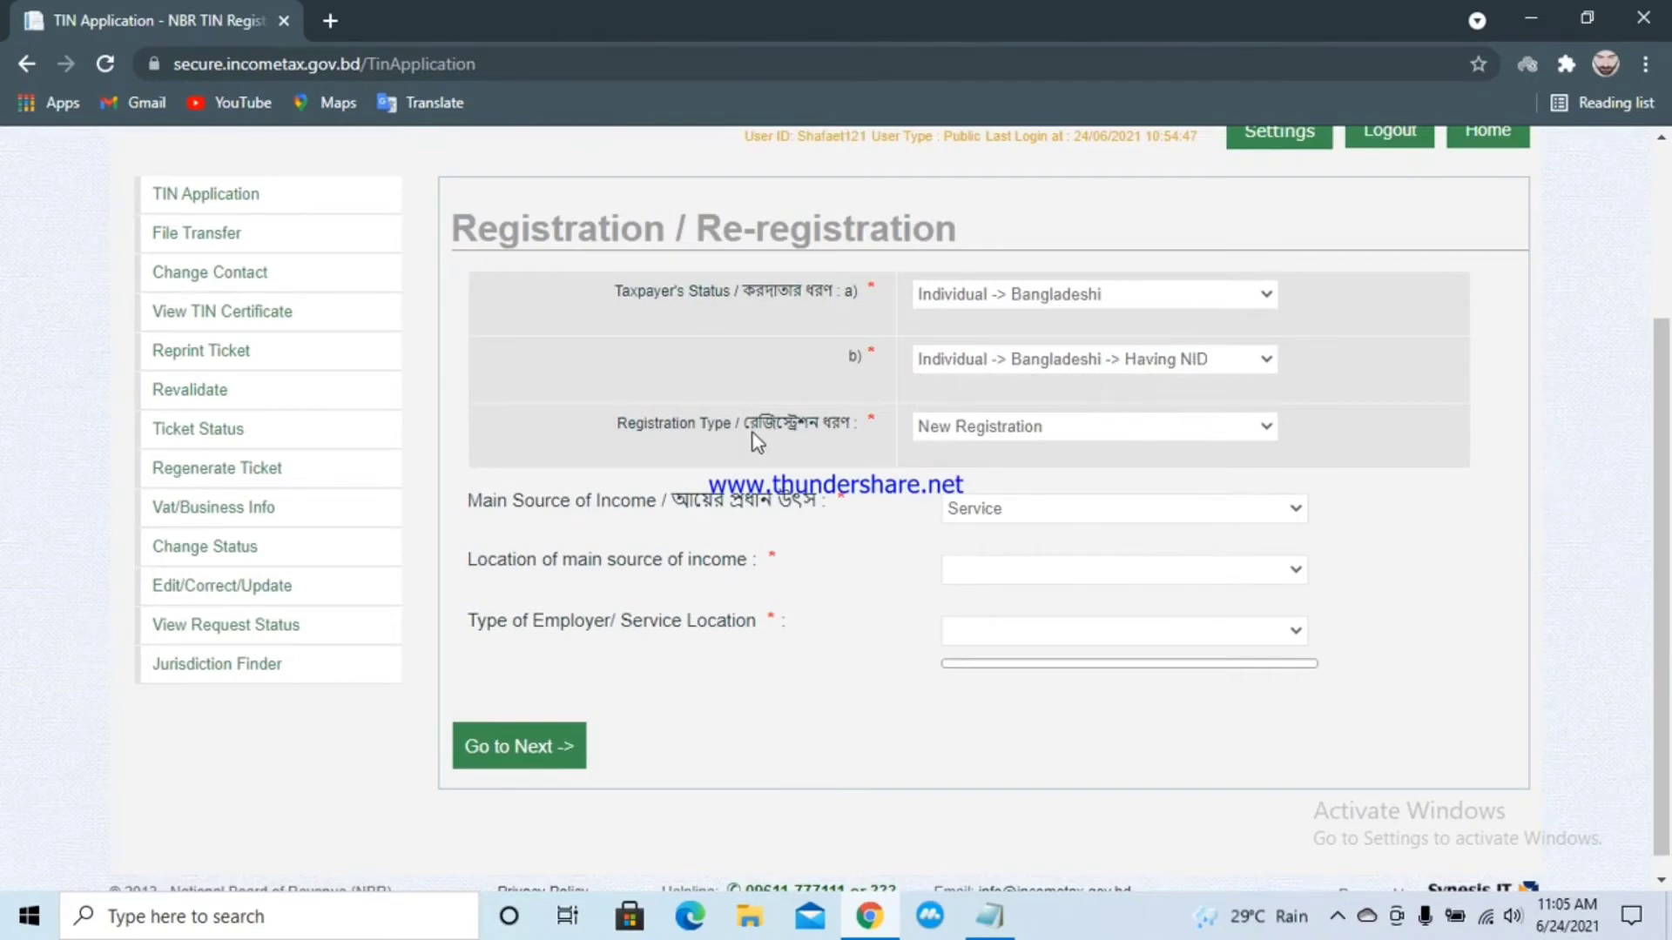
left_click(1072, 516)
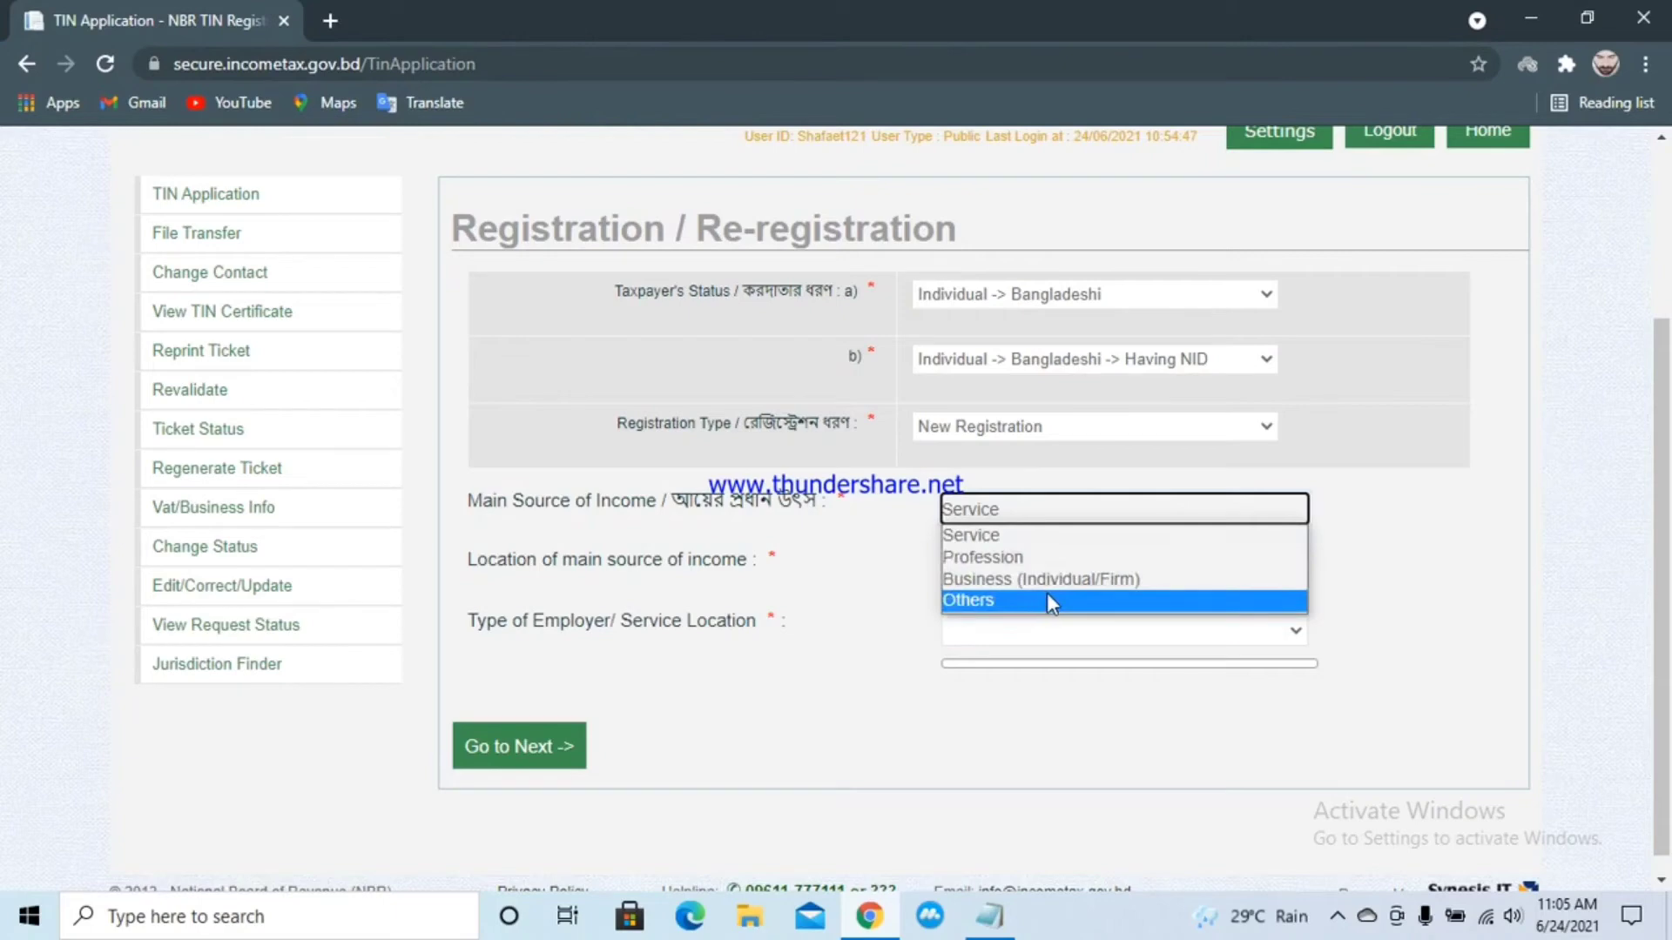
left_click(1034, 582)
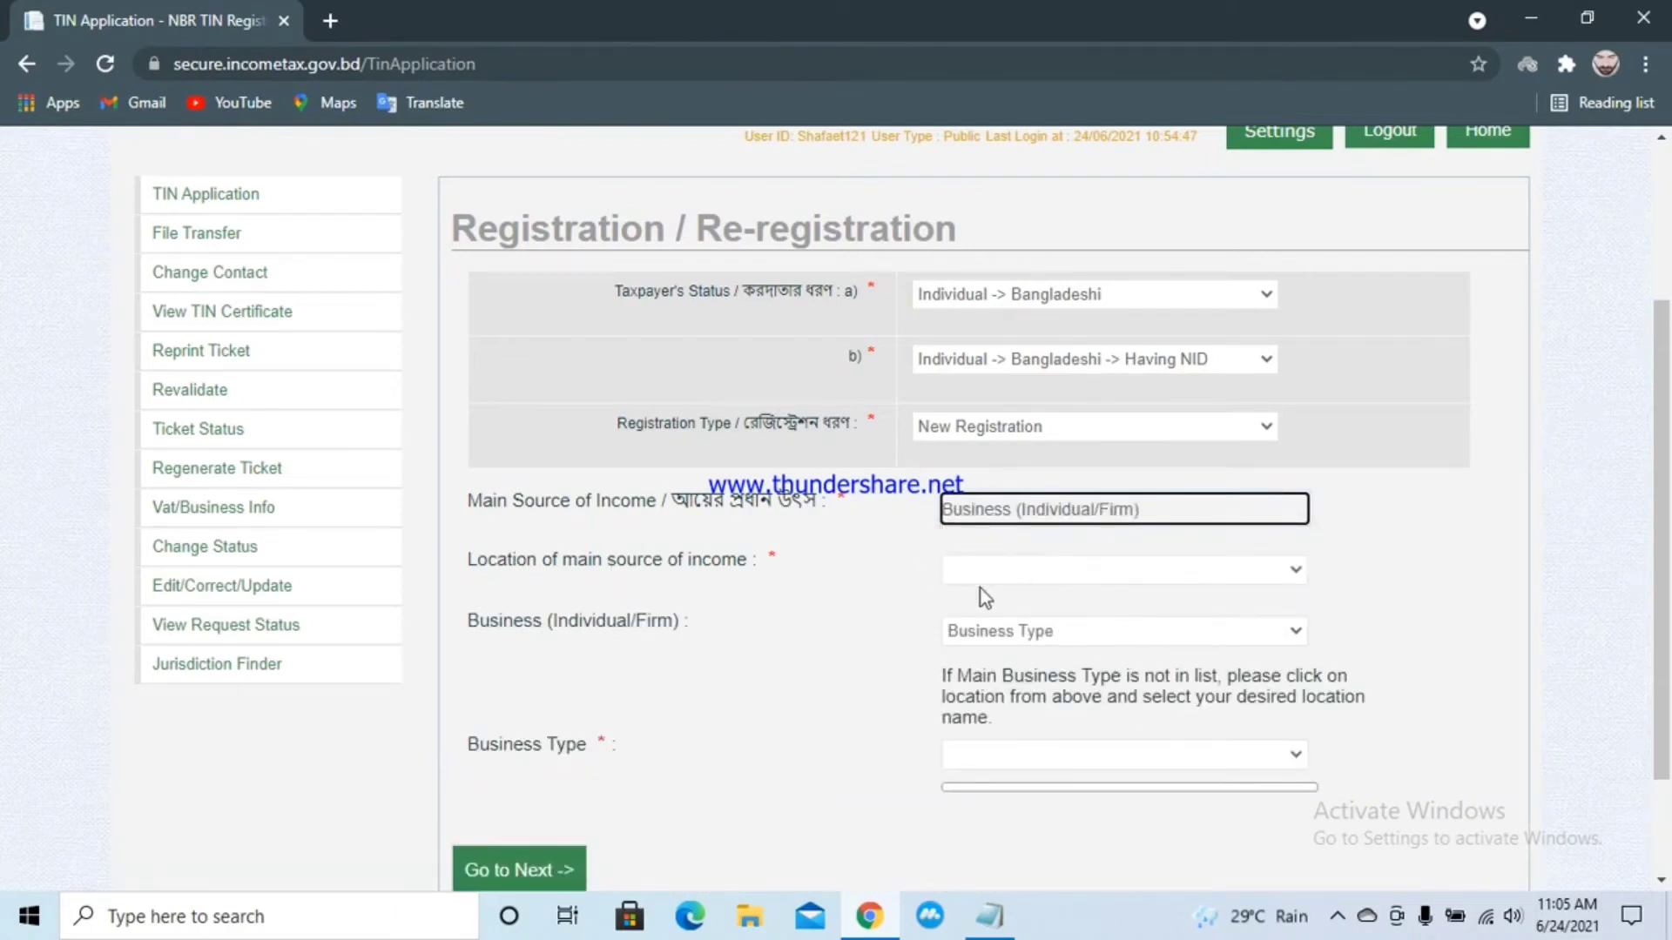
left_click(1037, 577)
scroll(1040, 322, "down", 1)
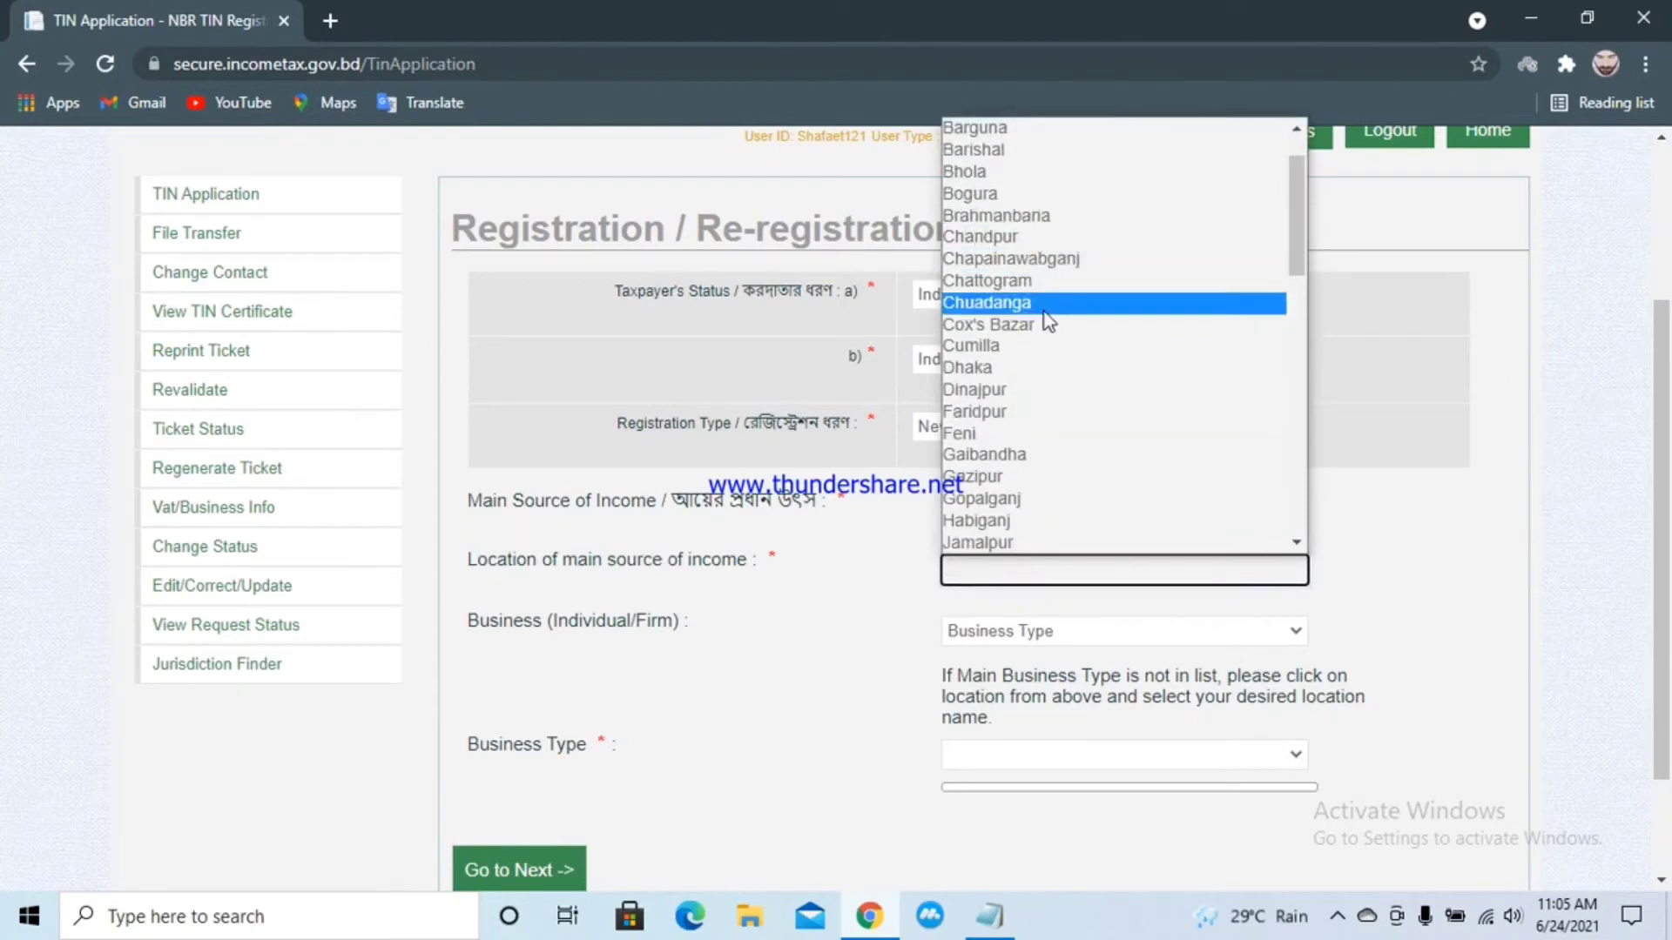
scroll(1028, 262, "up", 1)
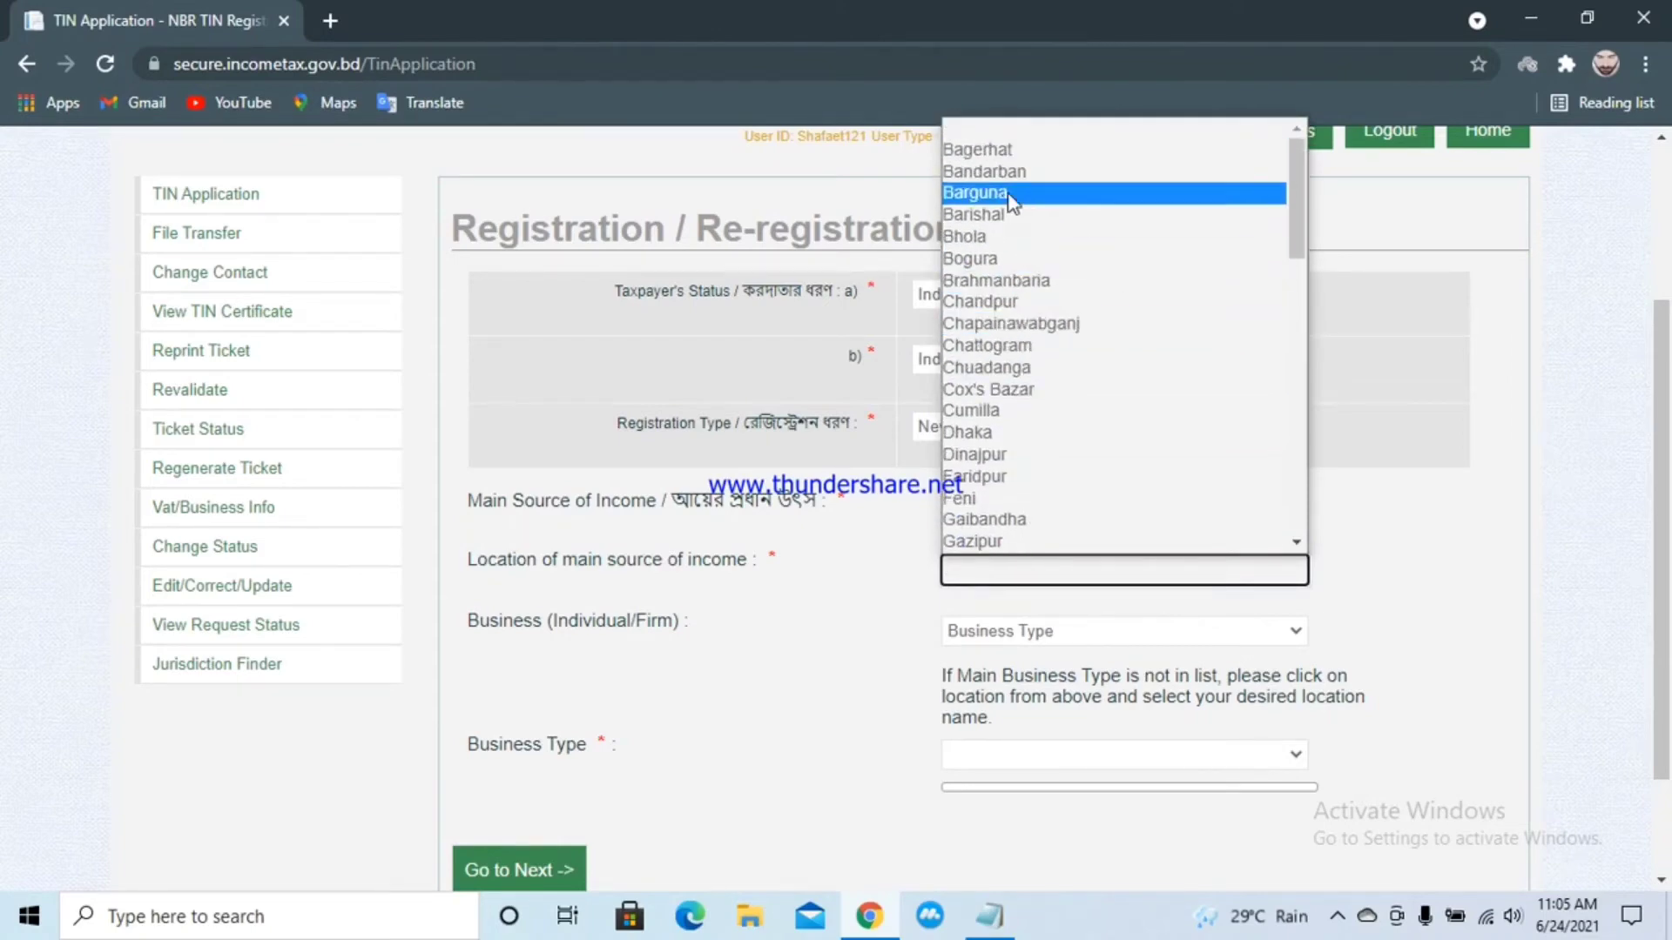
left_click(1036, 346)
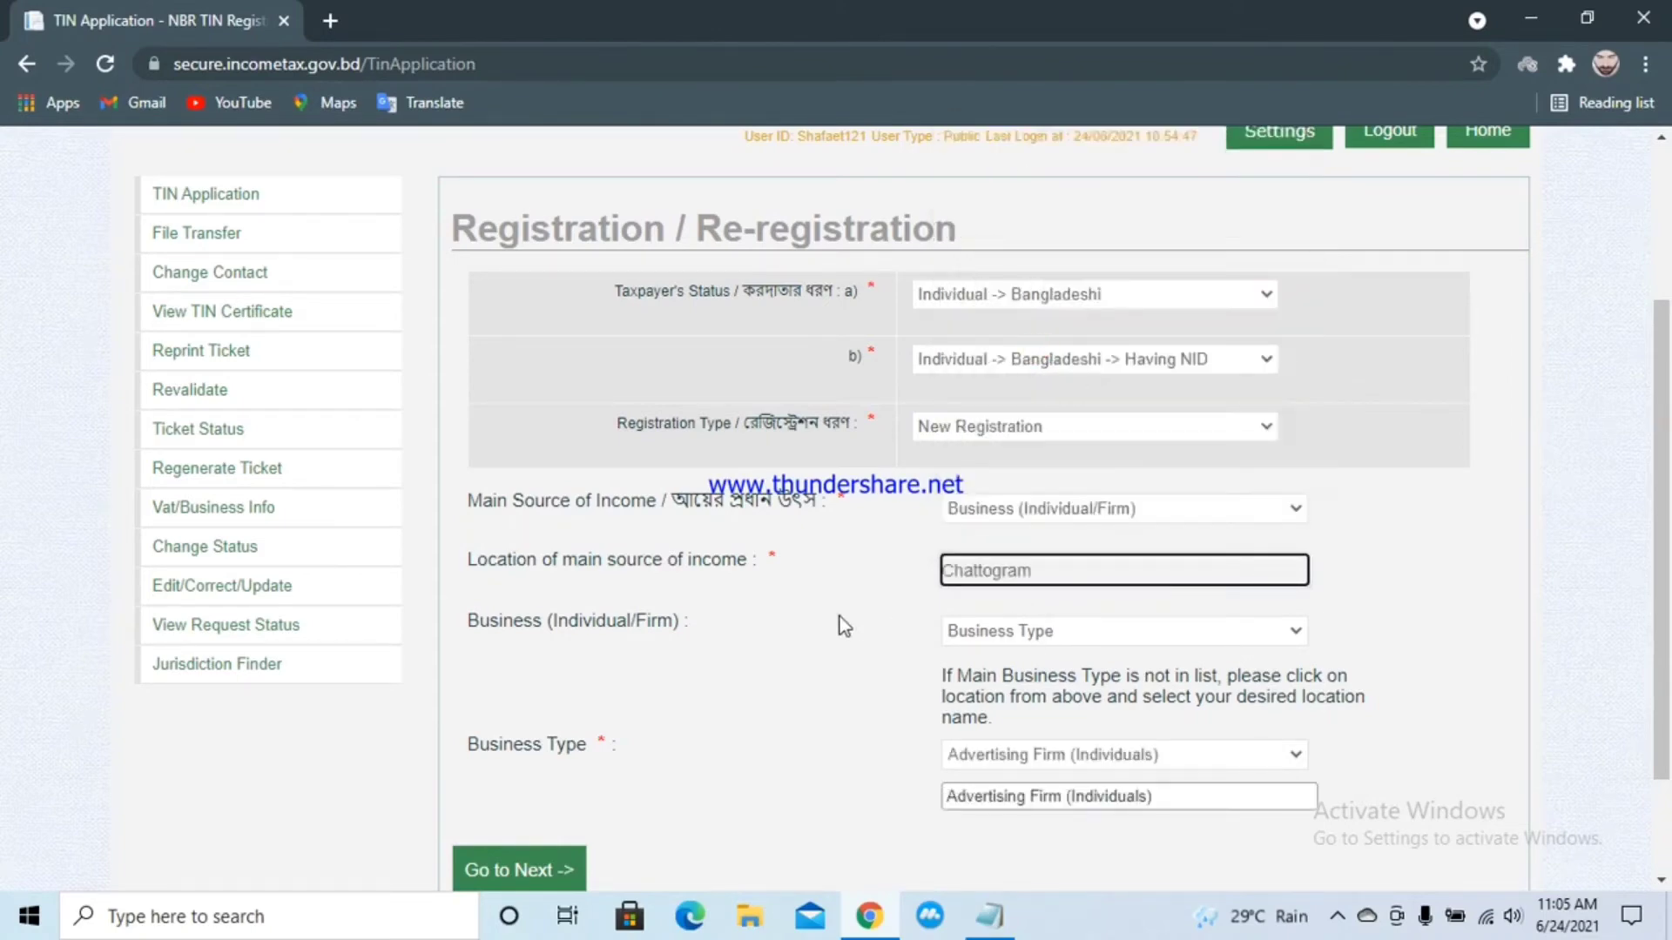
Switch the Business dropdown to Location and choose Ward no: 19 (including South Bakolia area)
left_click(1010, 631)
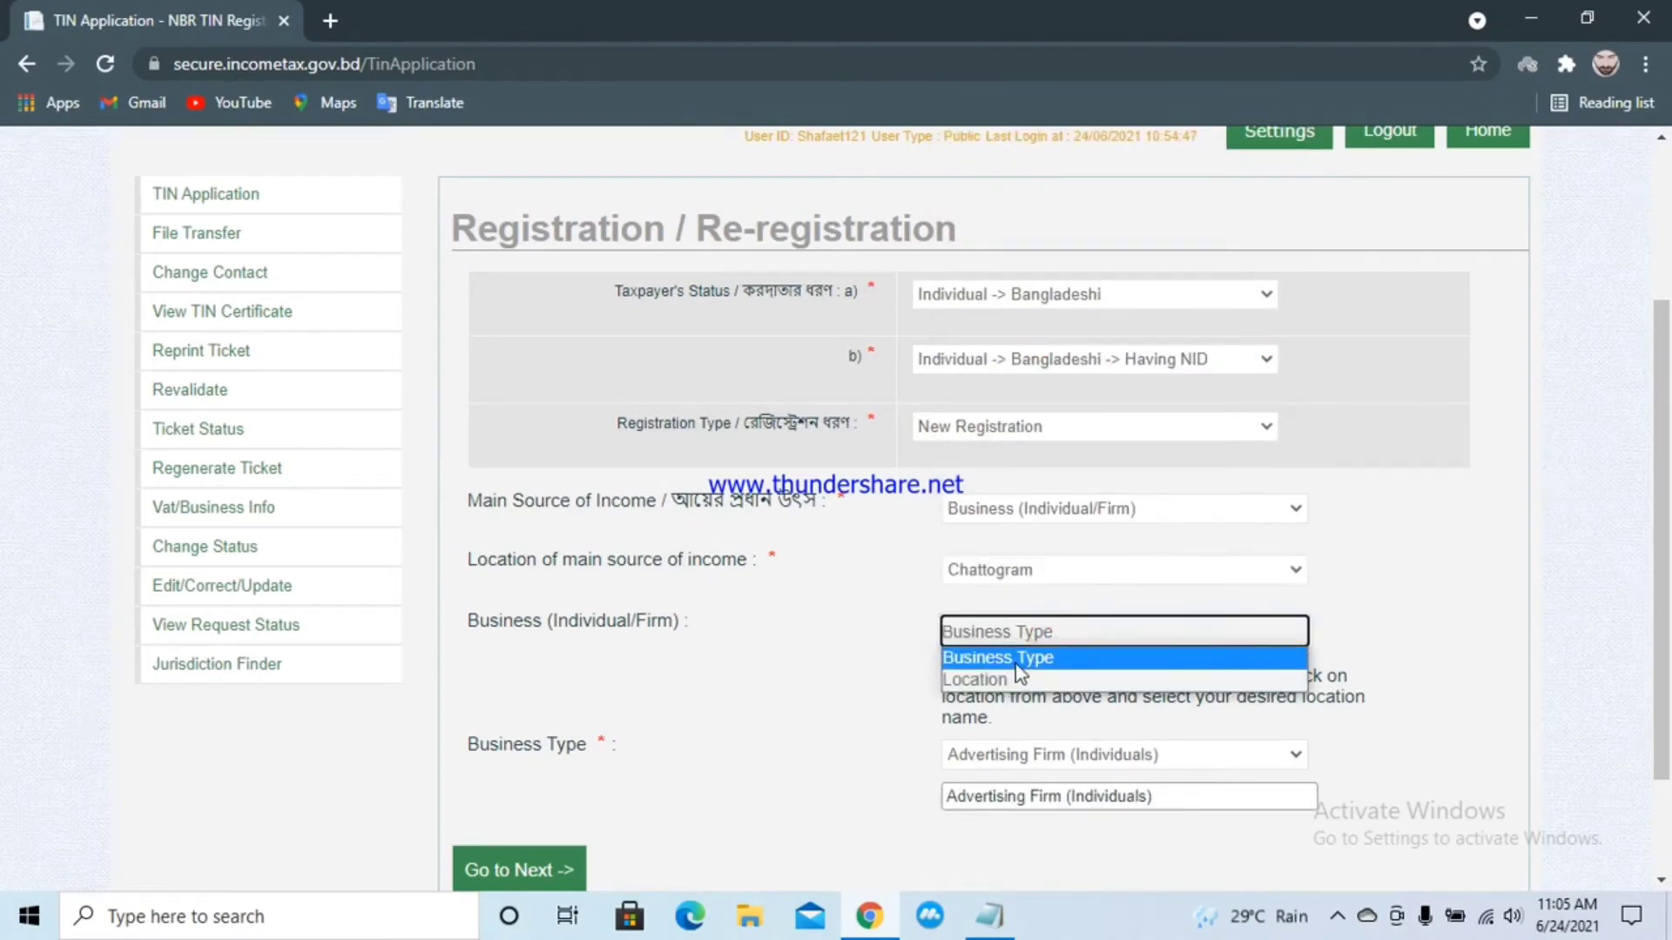
left_click(1016, 660)
scroll(975, 564, "down", 2)
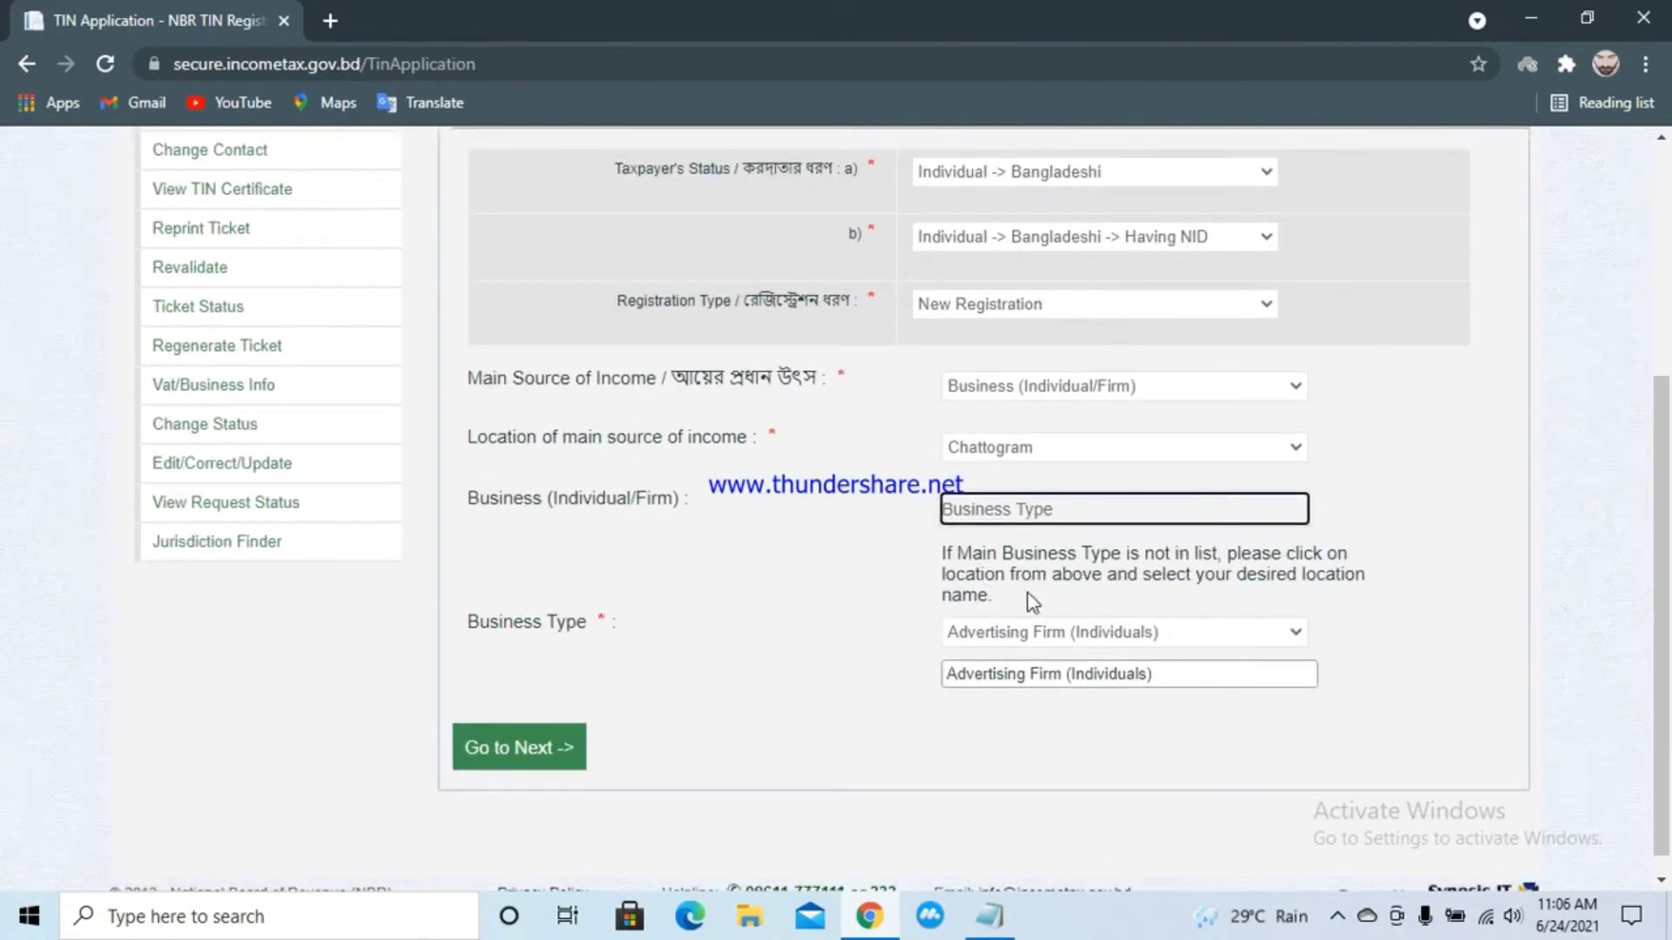
left_click(1045, 517)
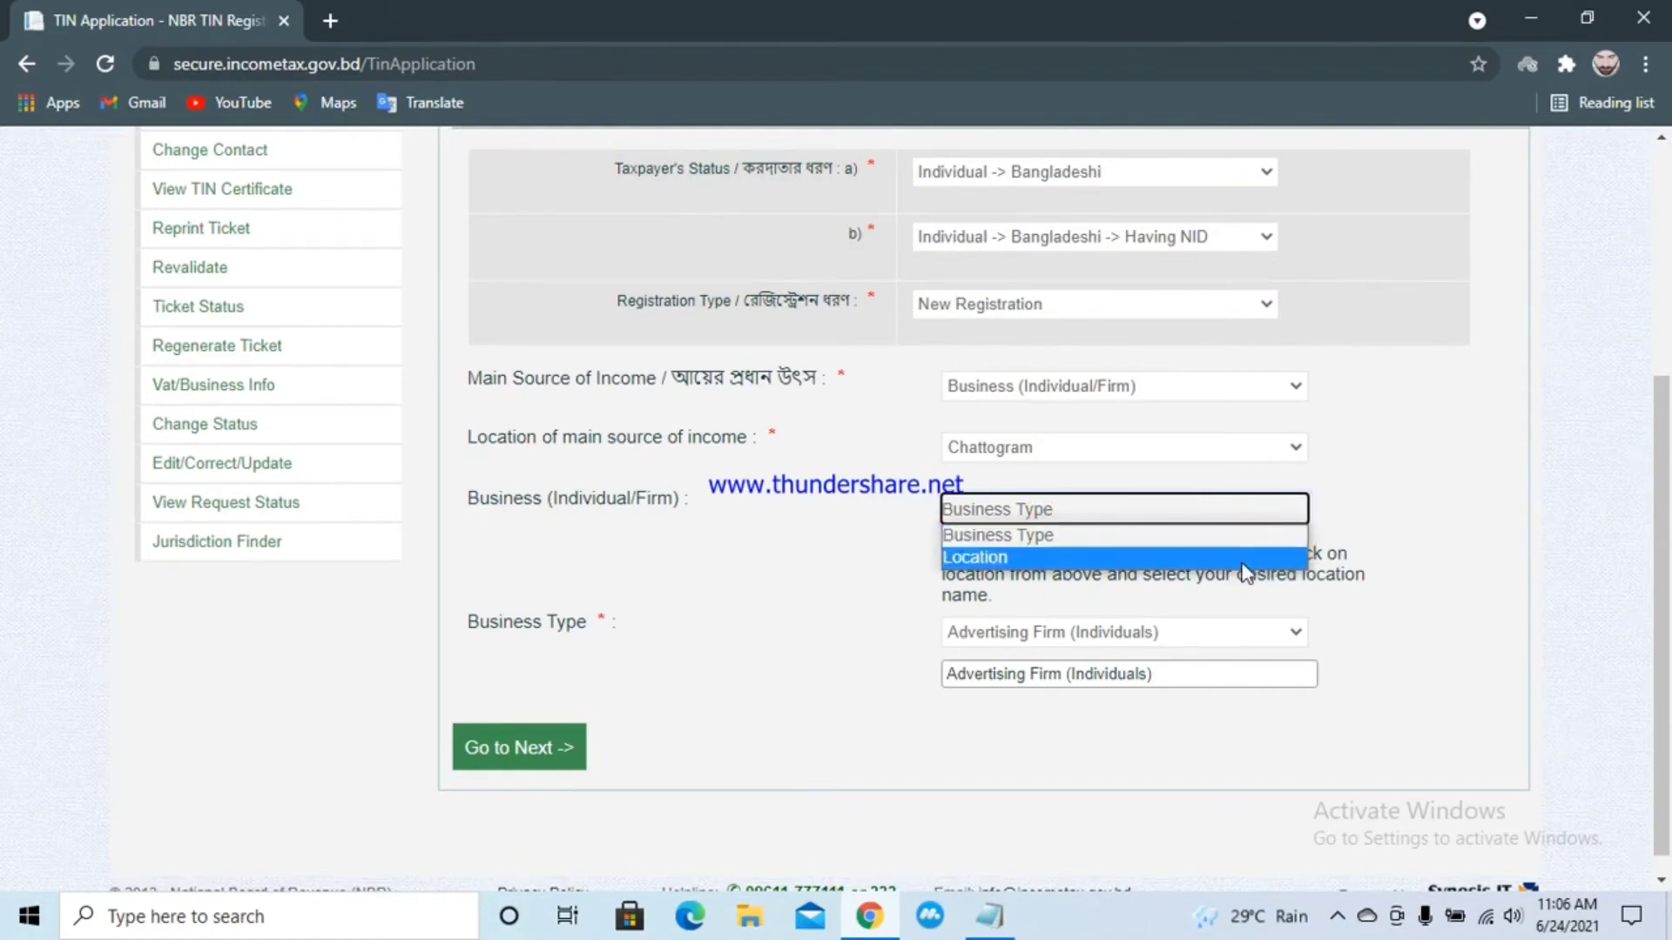
left_click(1169, 555)
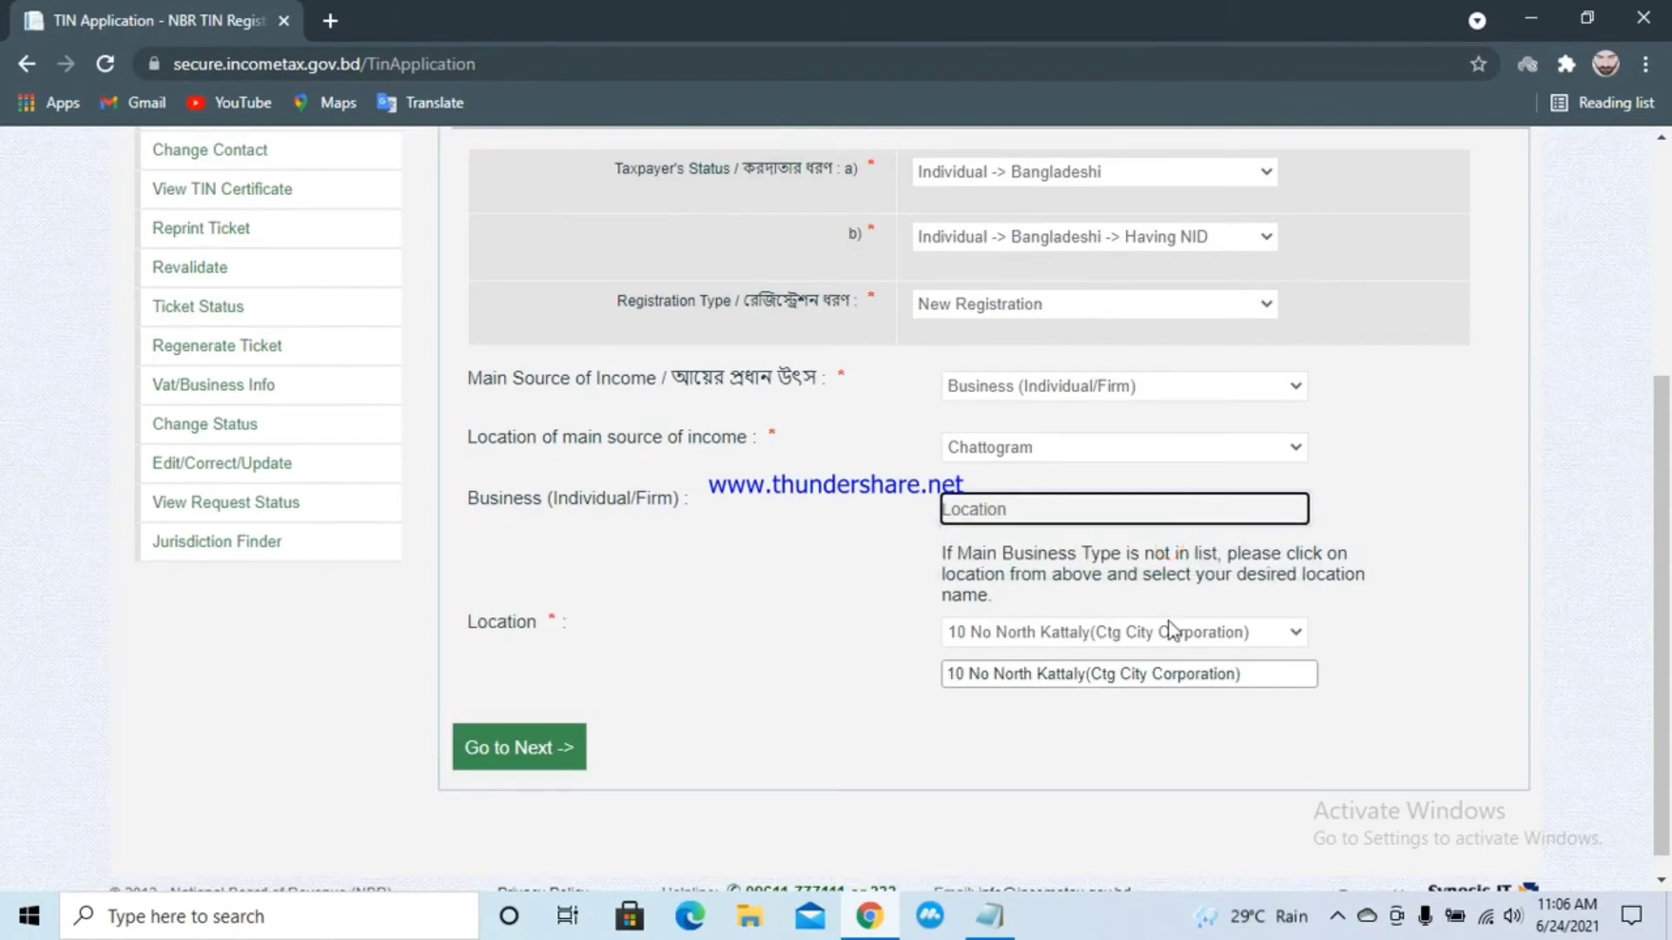
left_click(1099, 633)
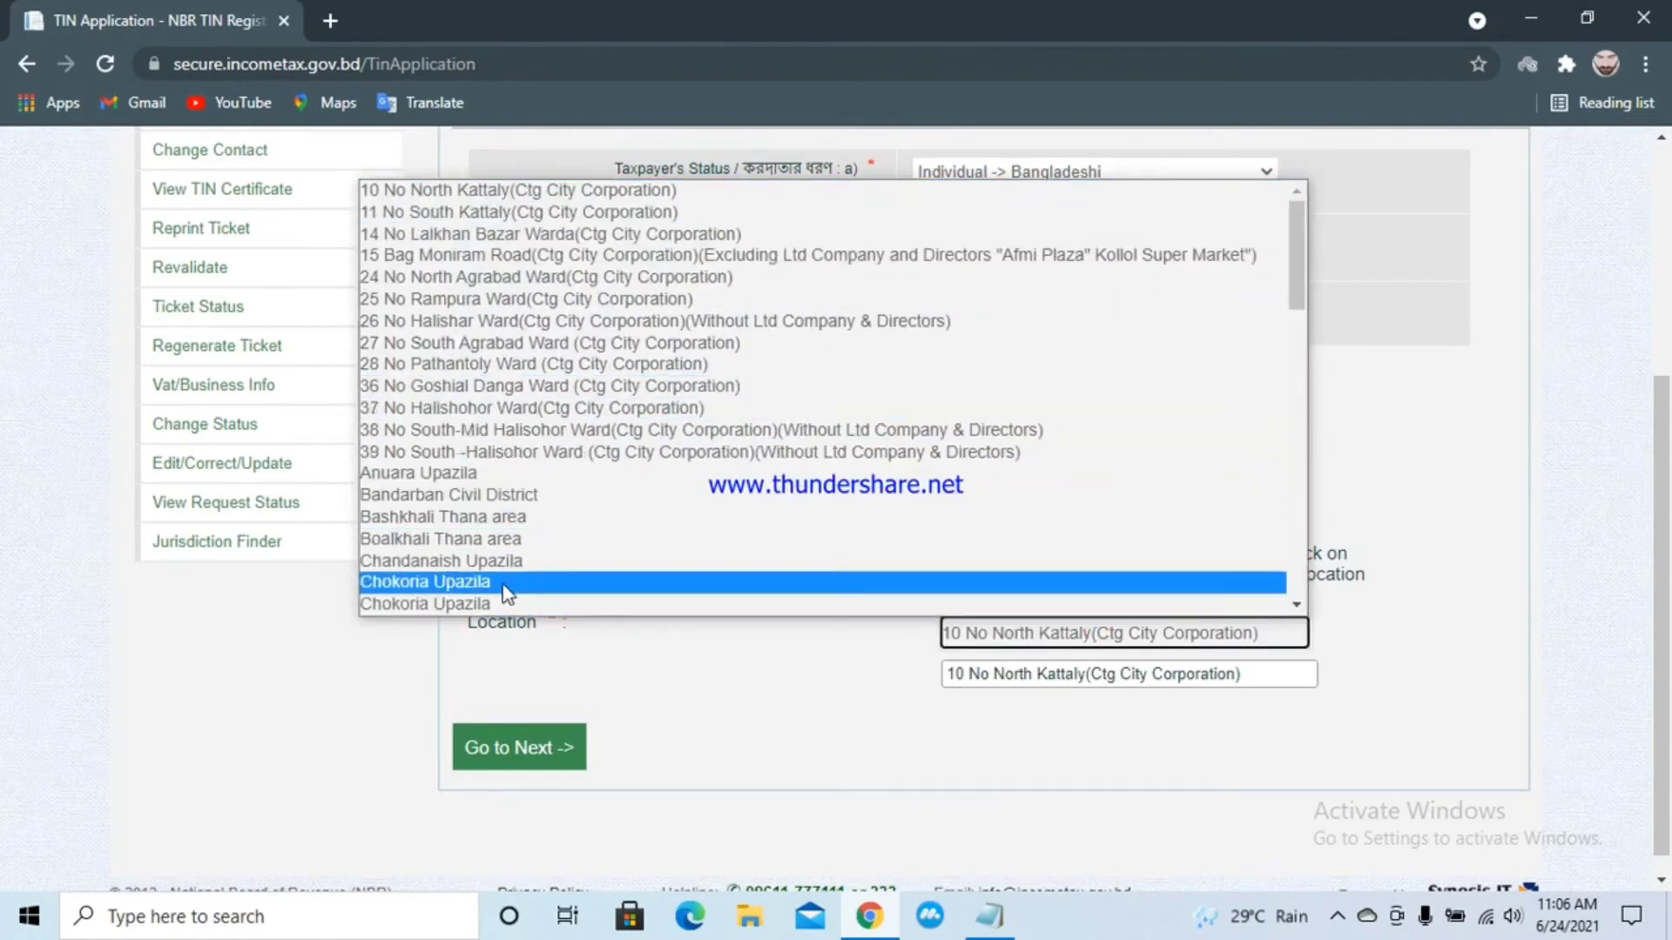
scroll(462, 435, "down", 5)
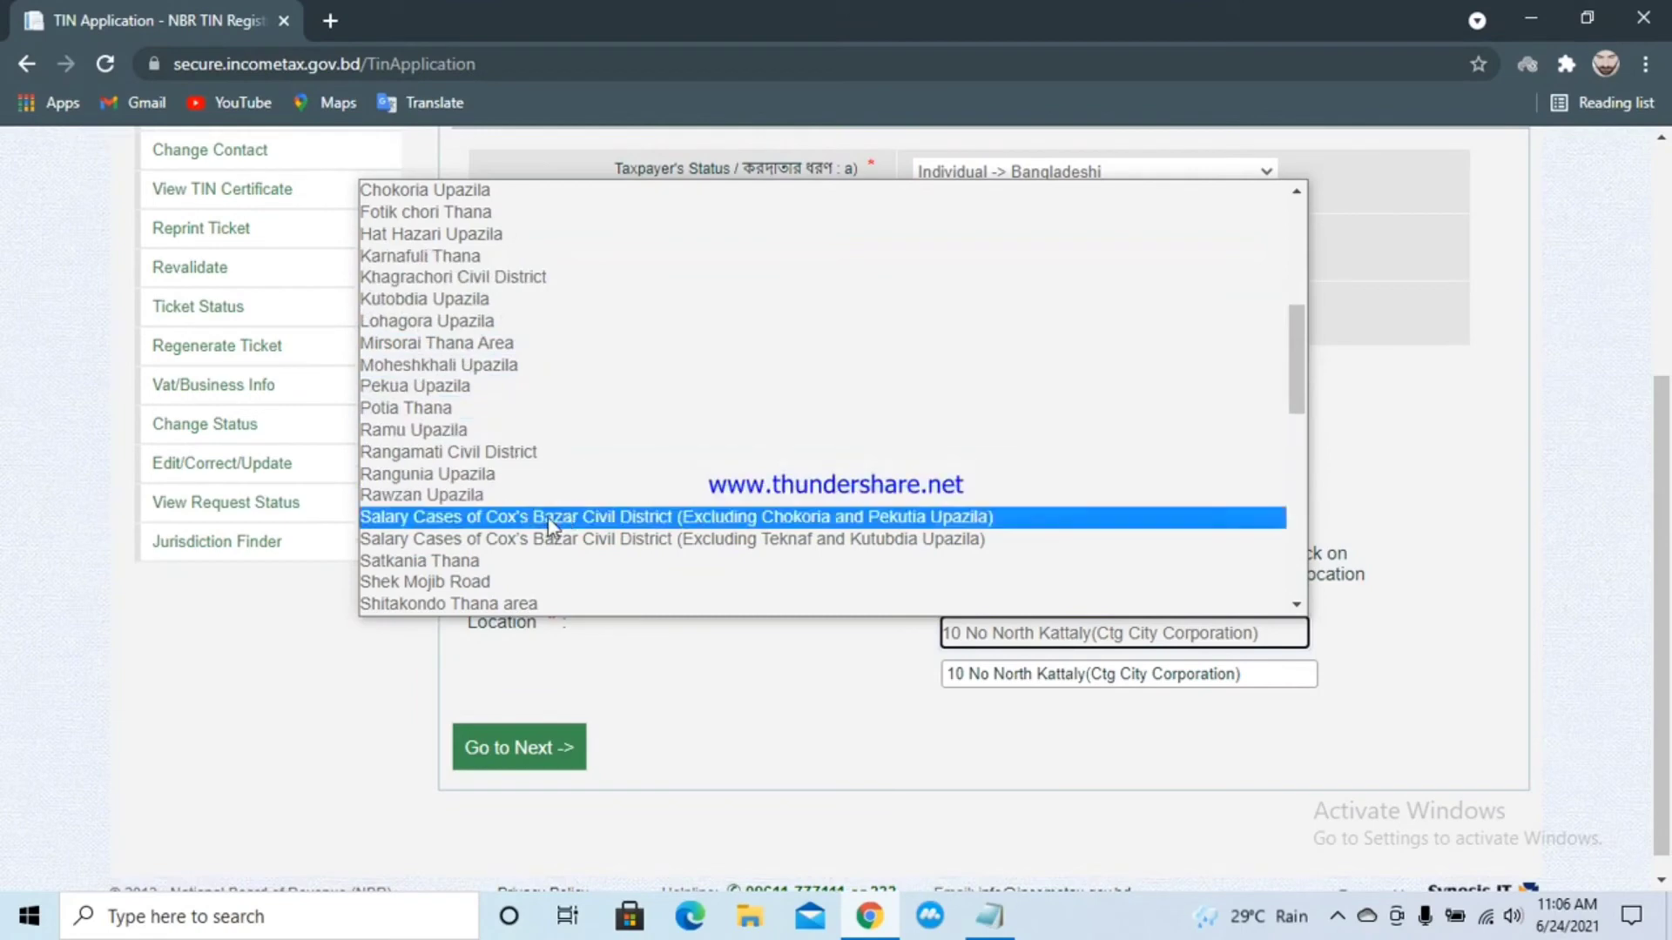
scroll(553, 523, "down", 4)
scroll(491, 516, "down", 7)
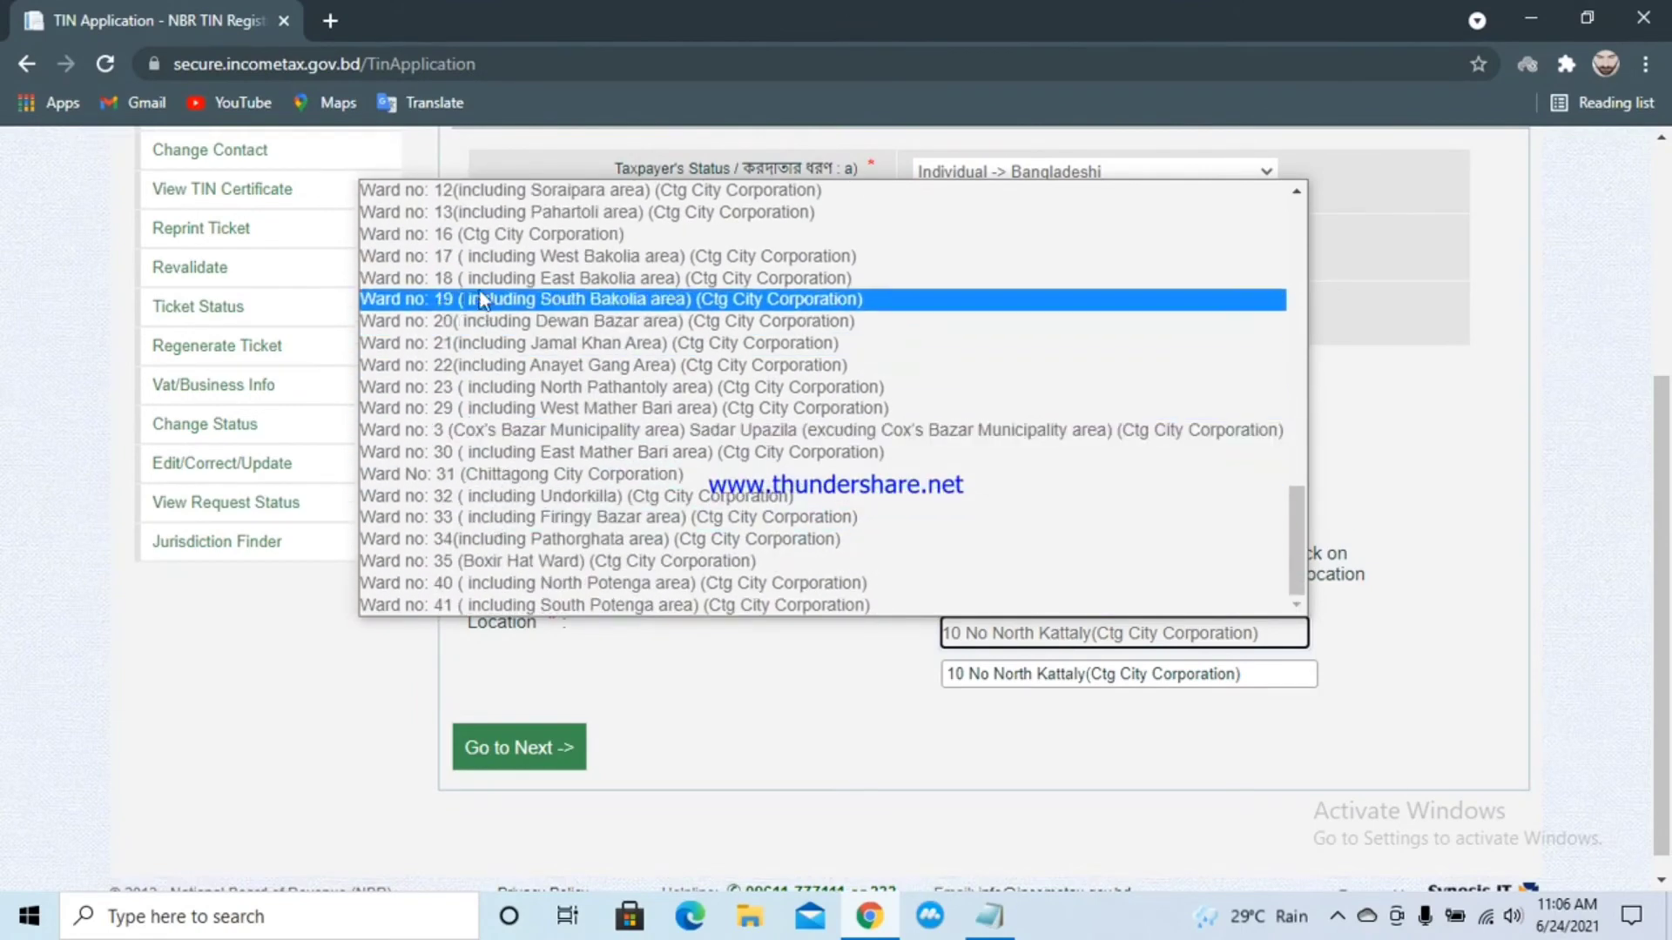
left_click(544, 301)
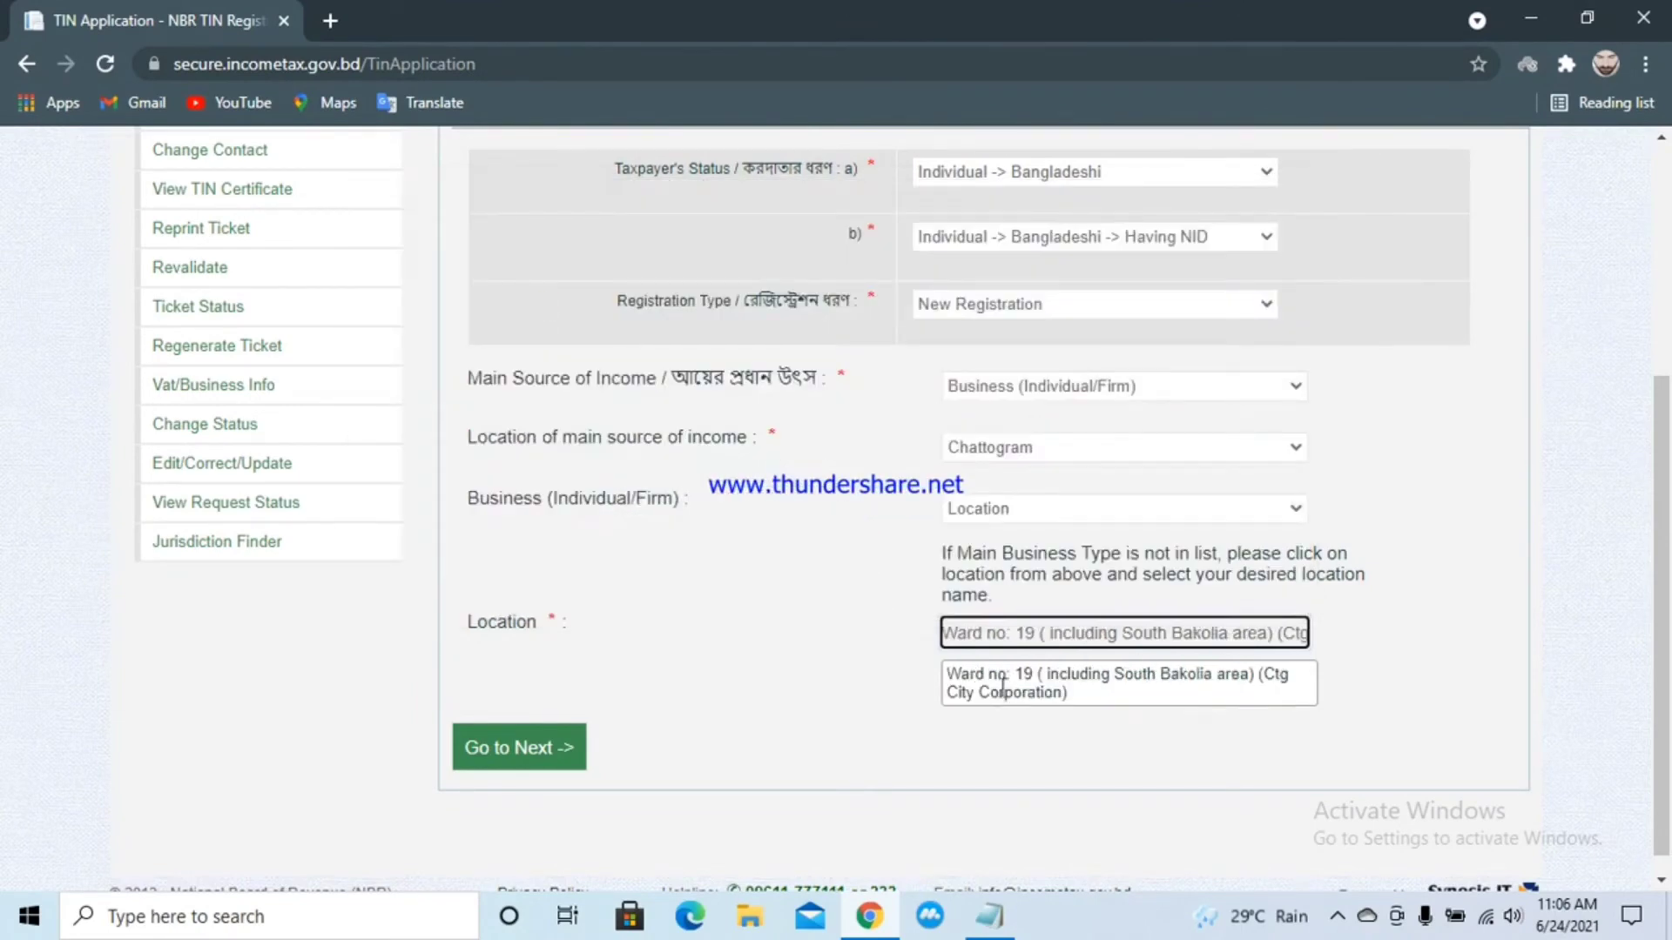
scroll(1021, 616, "down", 1)
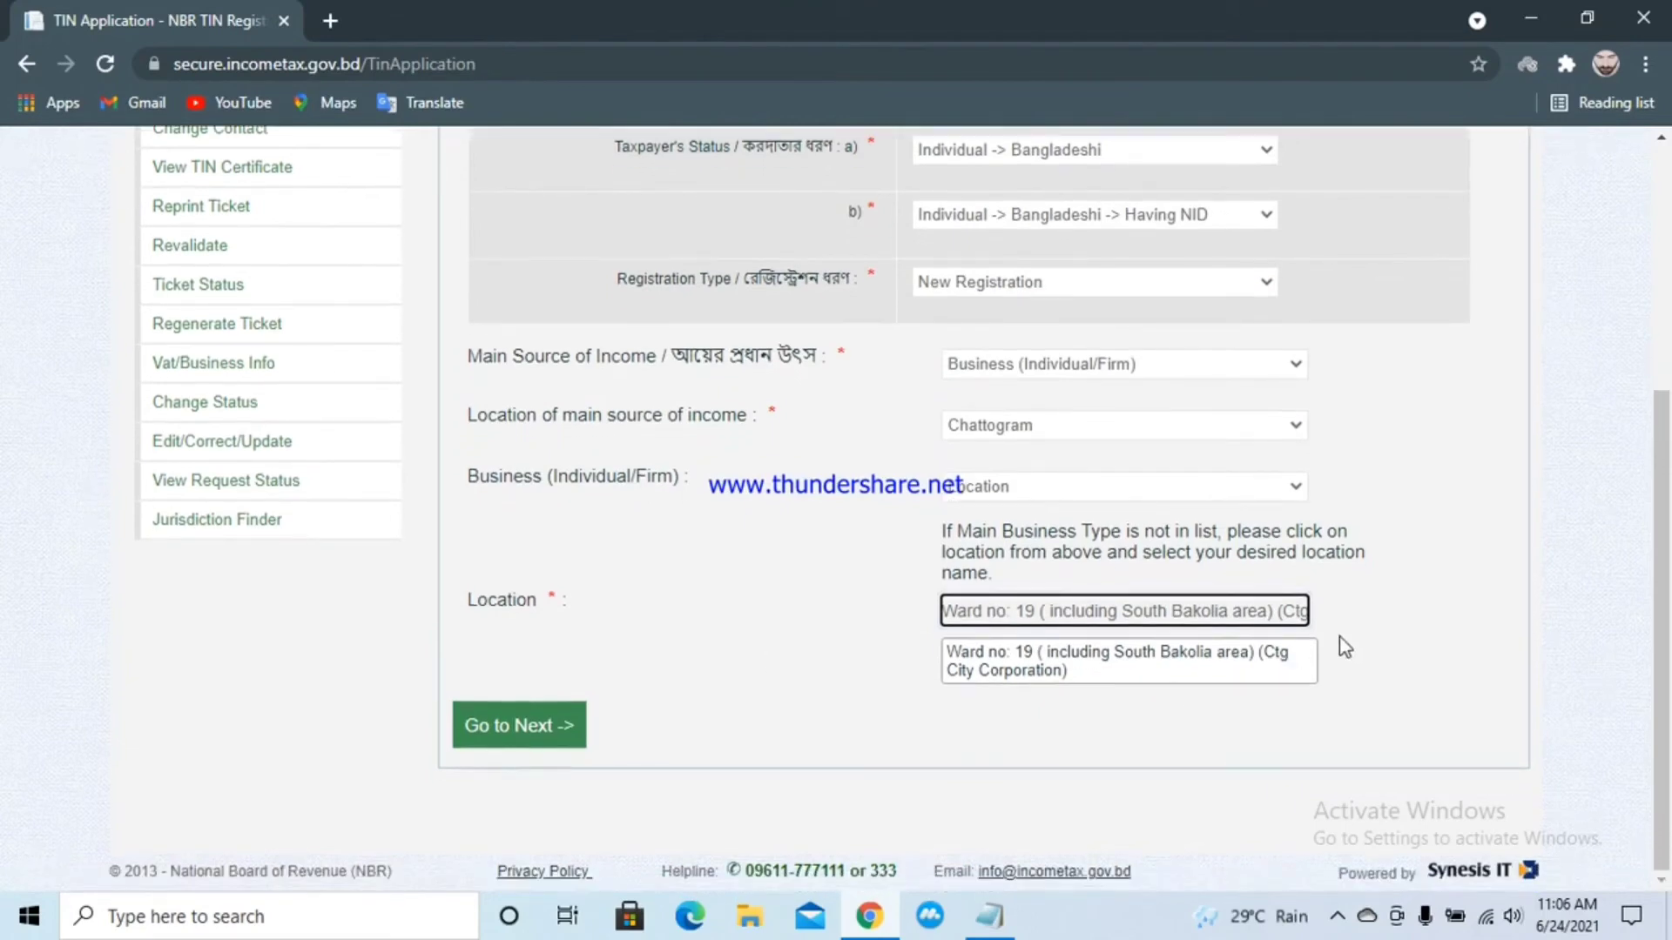
Go to Basic Information, paste the taxpayer's name from the notes and select the gender
left_click(515, 725)
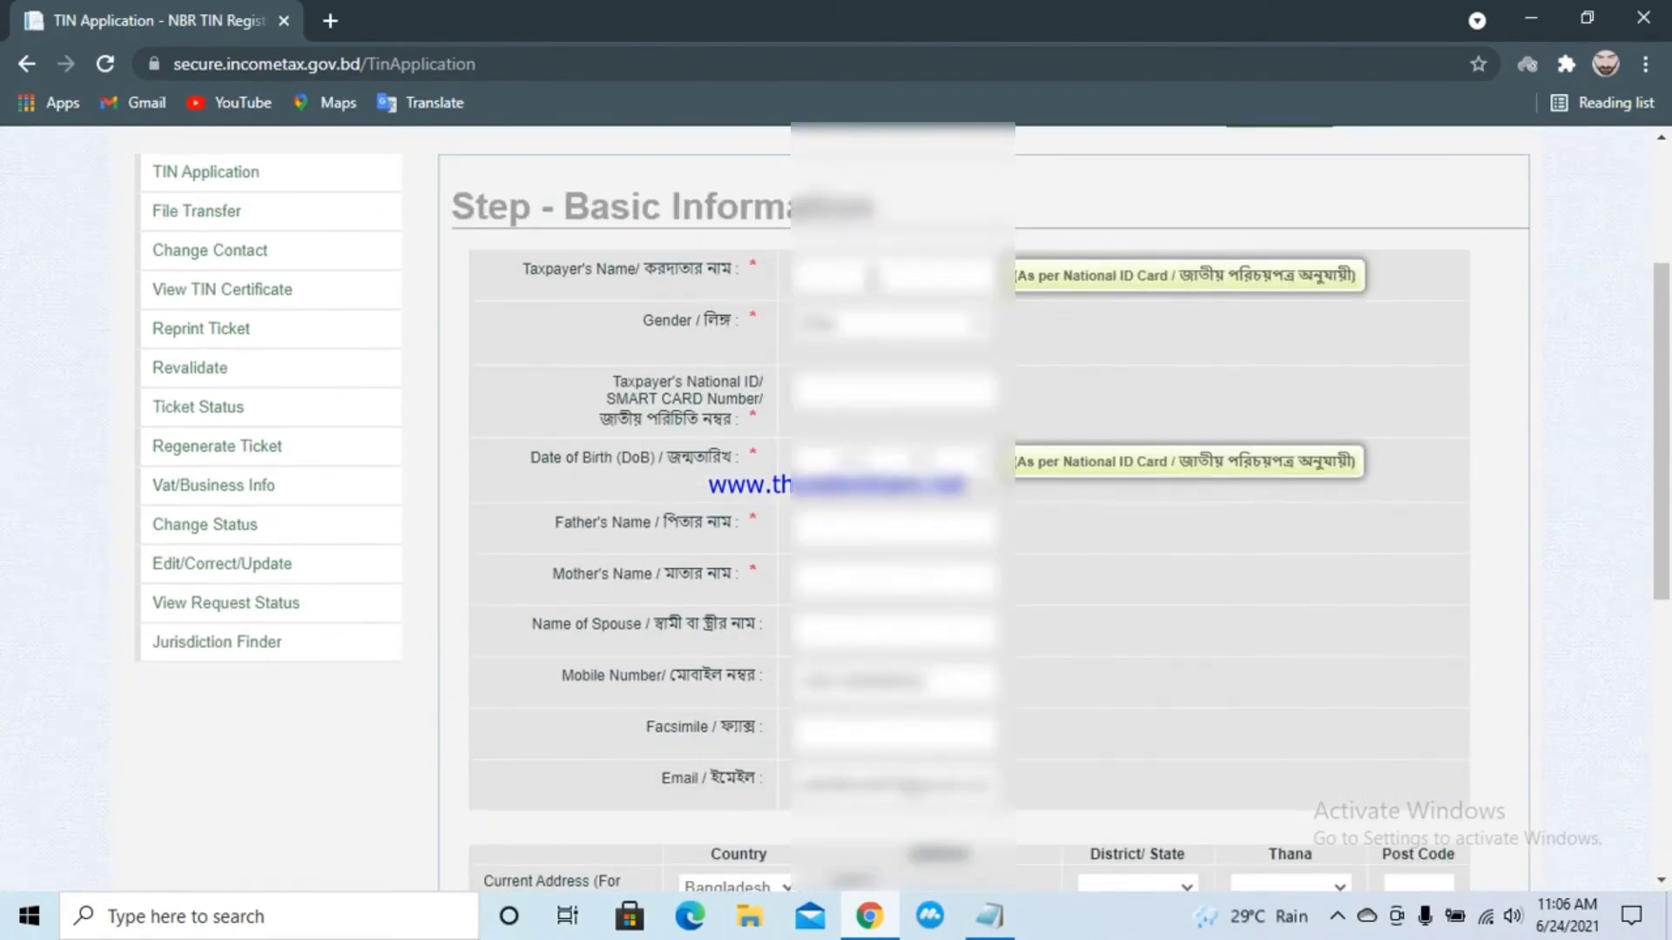
left_click(989, 916)
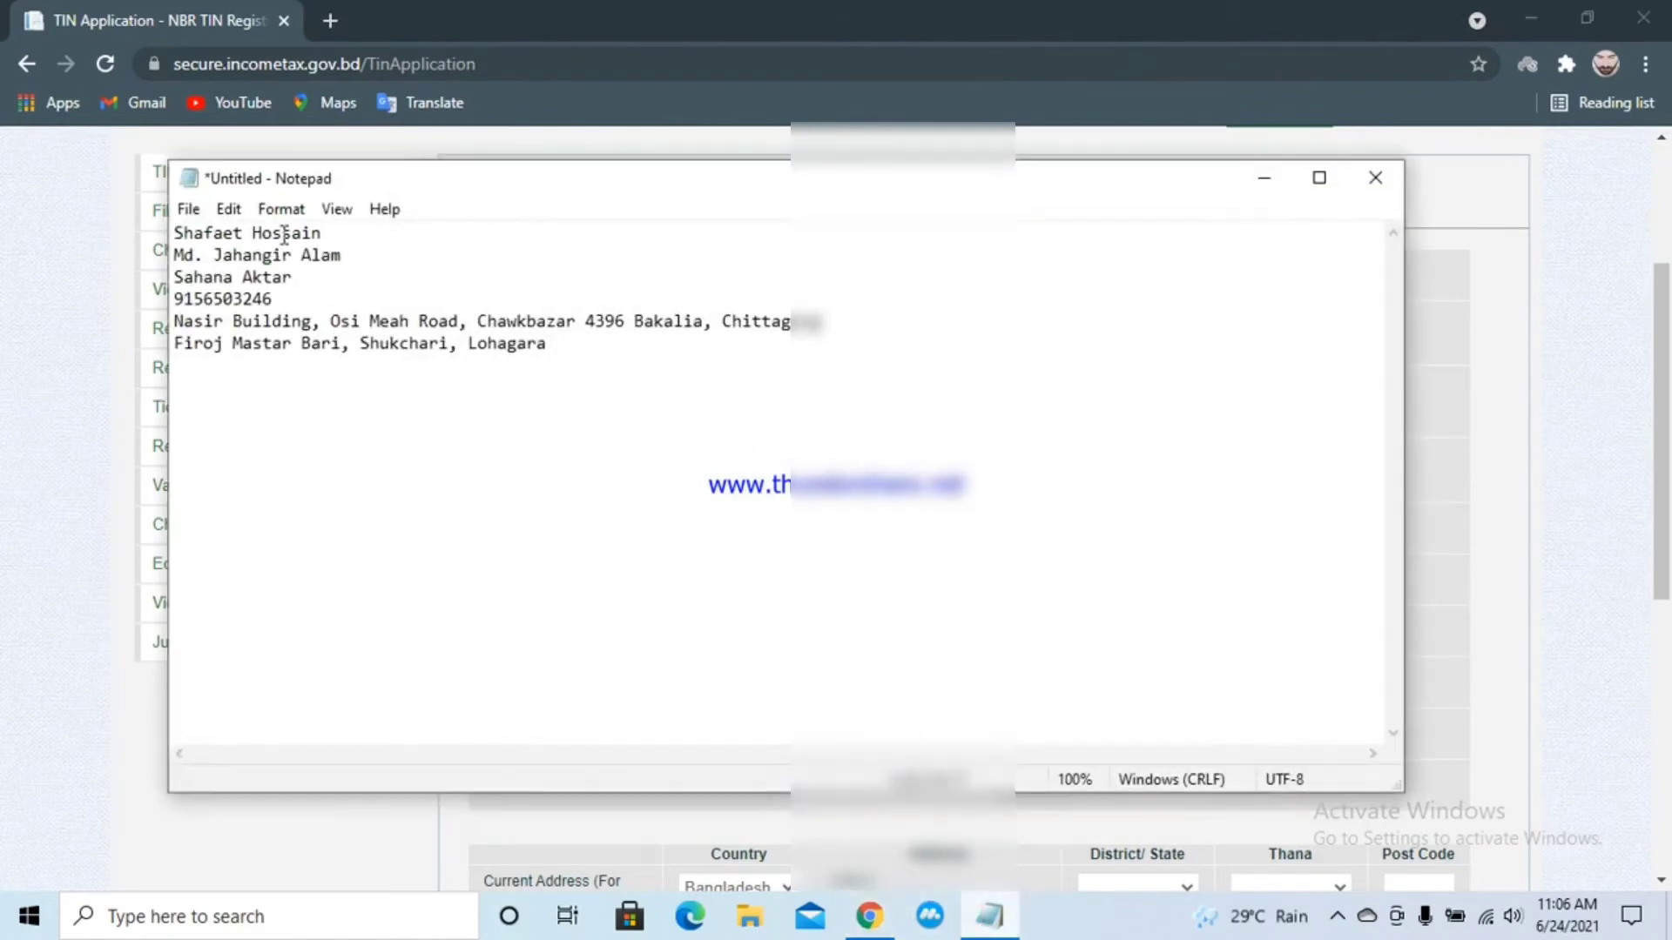
left_click(1526, 366)
left_click(930, 278)
key("ctrl+v")
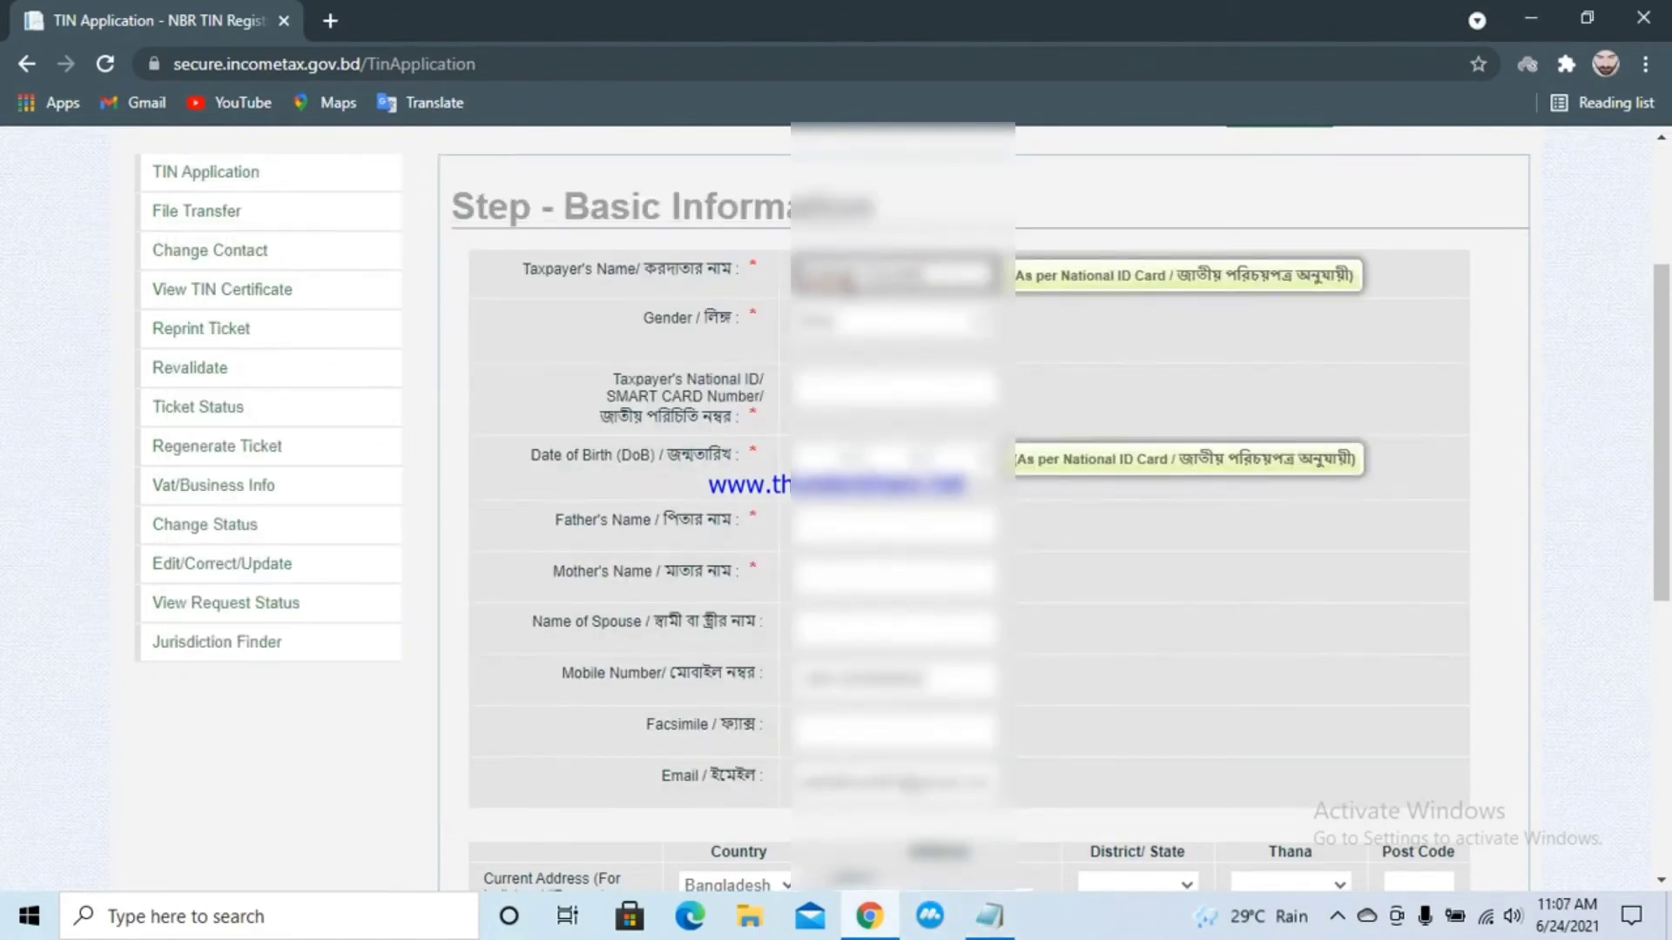
left_click(864, 322)
left_click(871, 352)
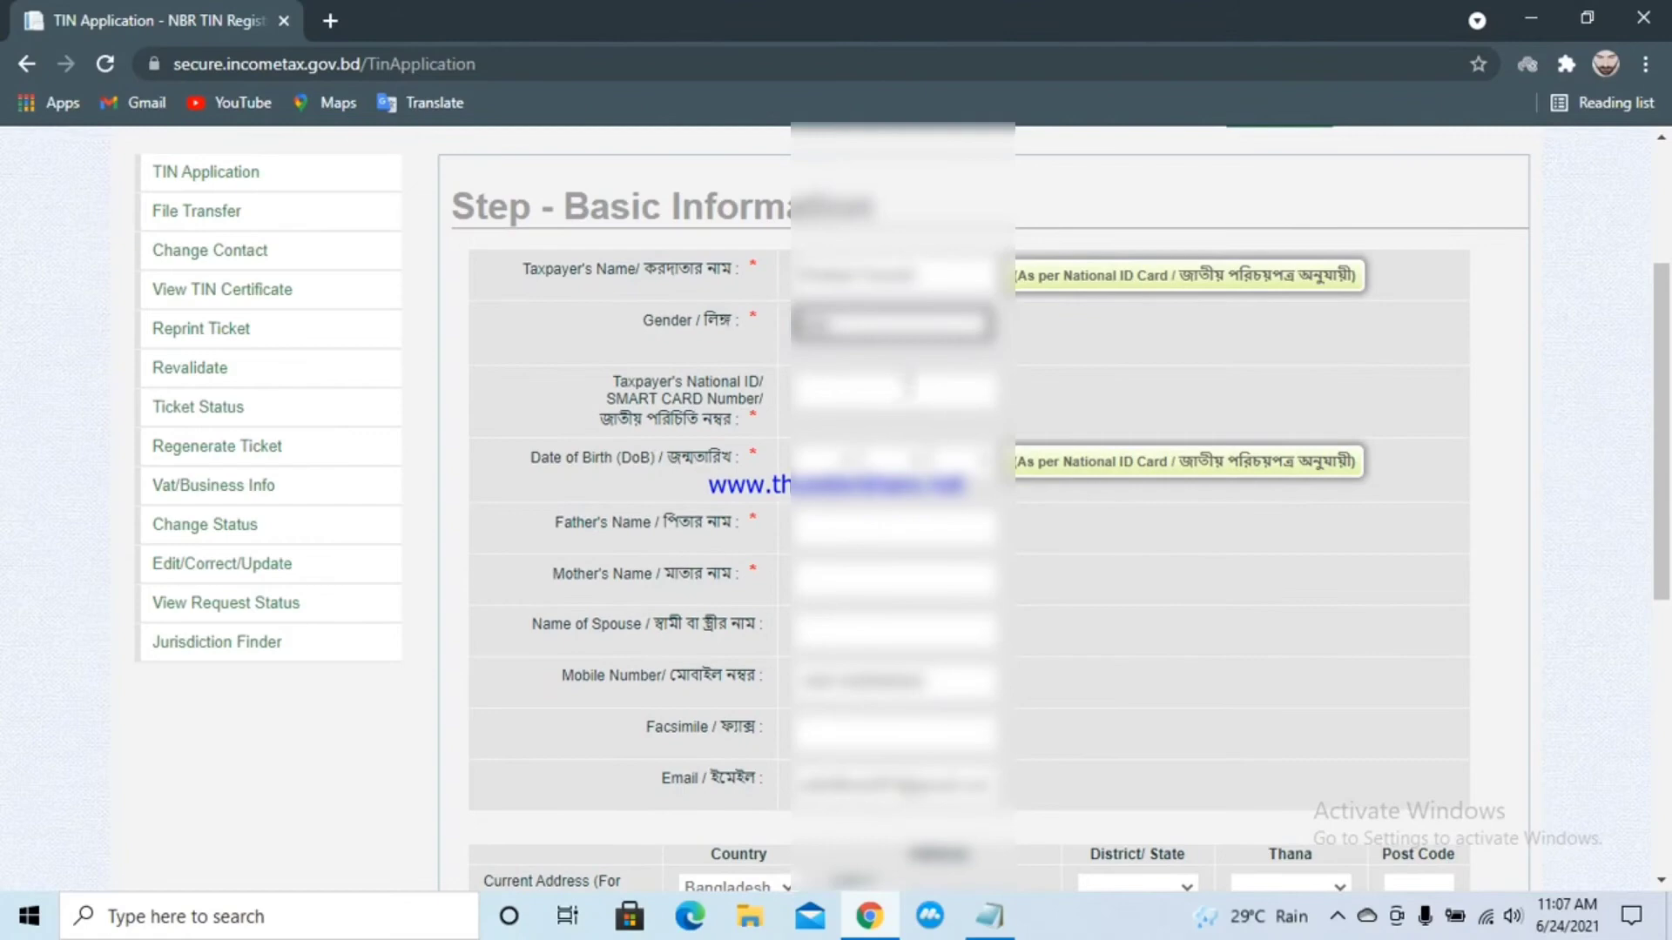
Copy the national ID number from the notes into the NID field
left_click(988, 922)
double_click(214, 300)
key("ctrl+c")
left_click(1549, 370)
left_click(906, 390)
key("ctrl+v")
Select the taxpayer's birth day, month and year
left_click(841, 461)
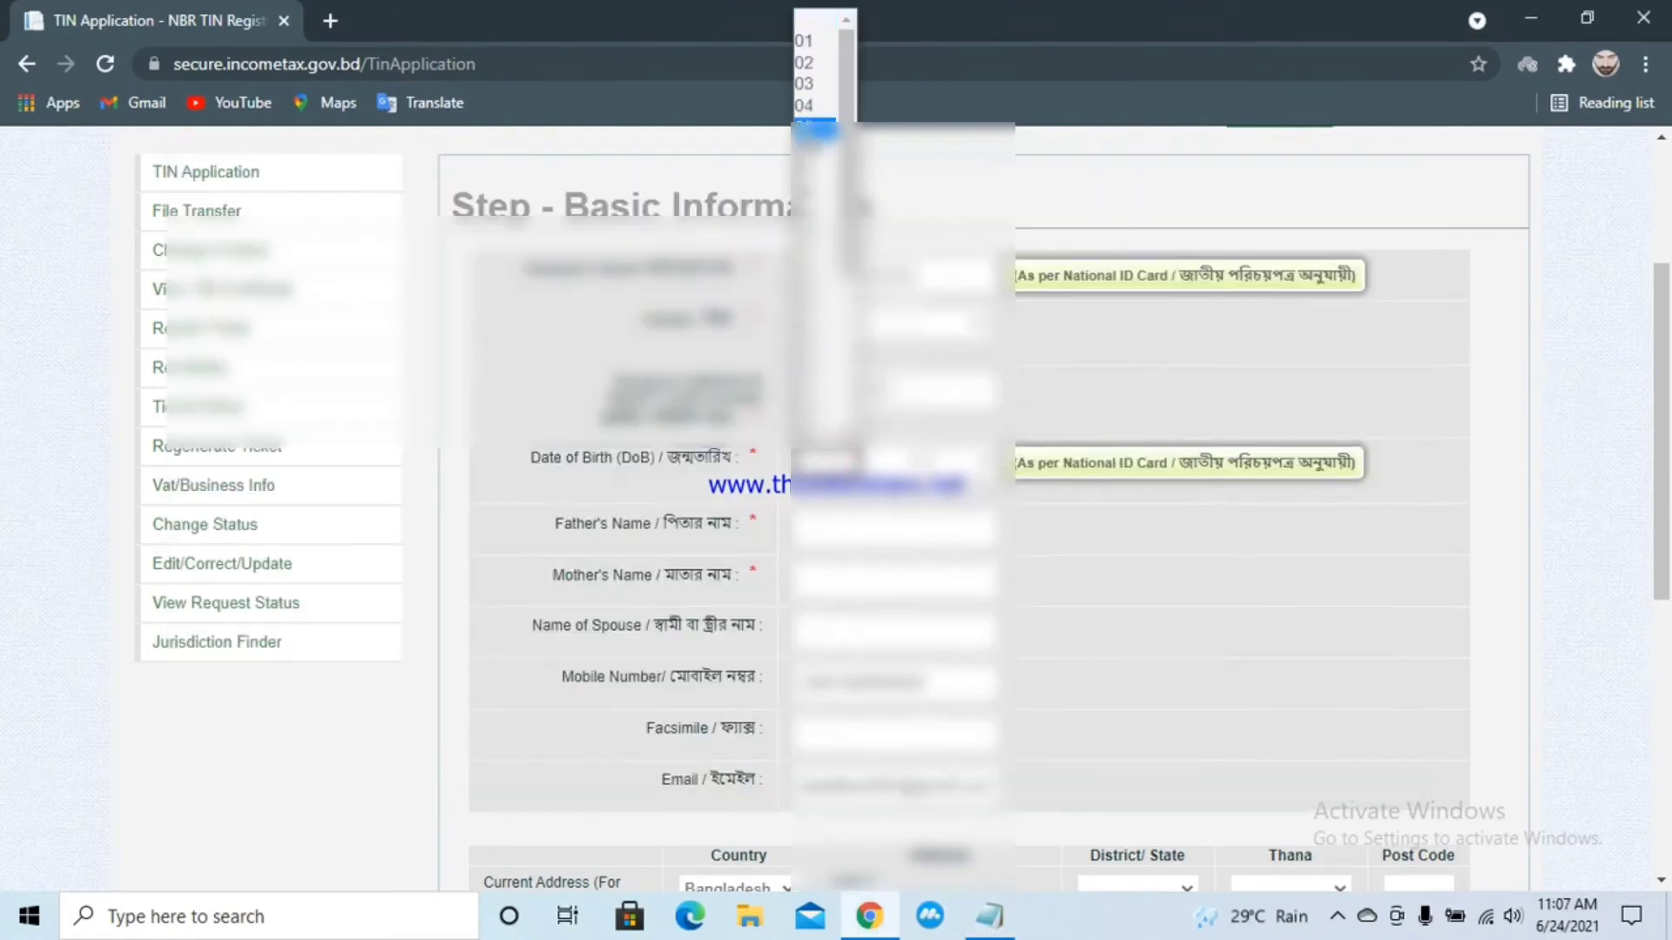
left_click(819, 127)
left_click(897, 462)
left_click(895, 511)
left_click(962, 462)
left_click_drag(989, 54, 989, 73)
left_click(965, 291)
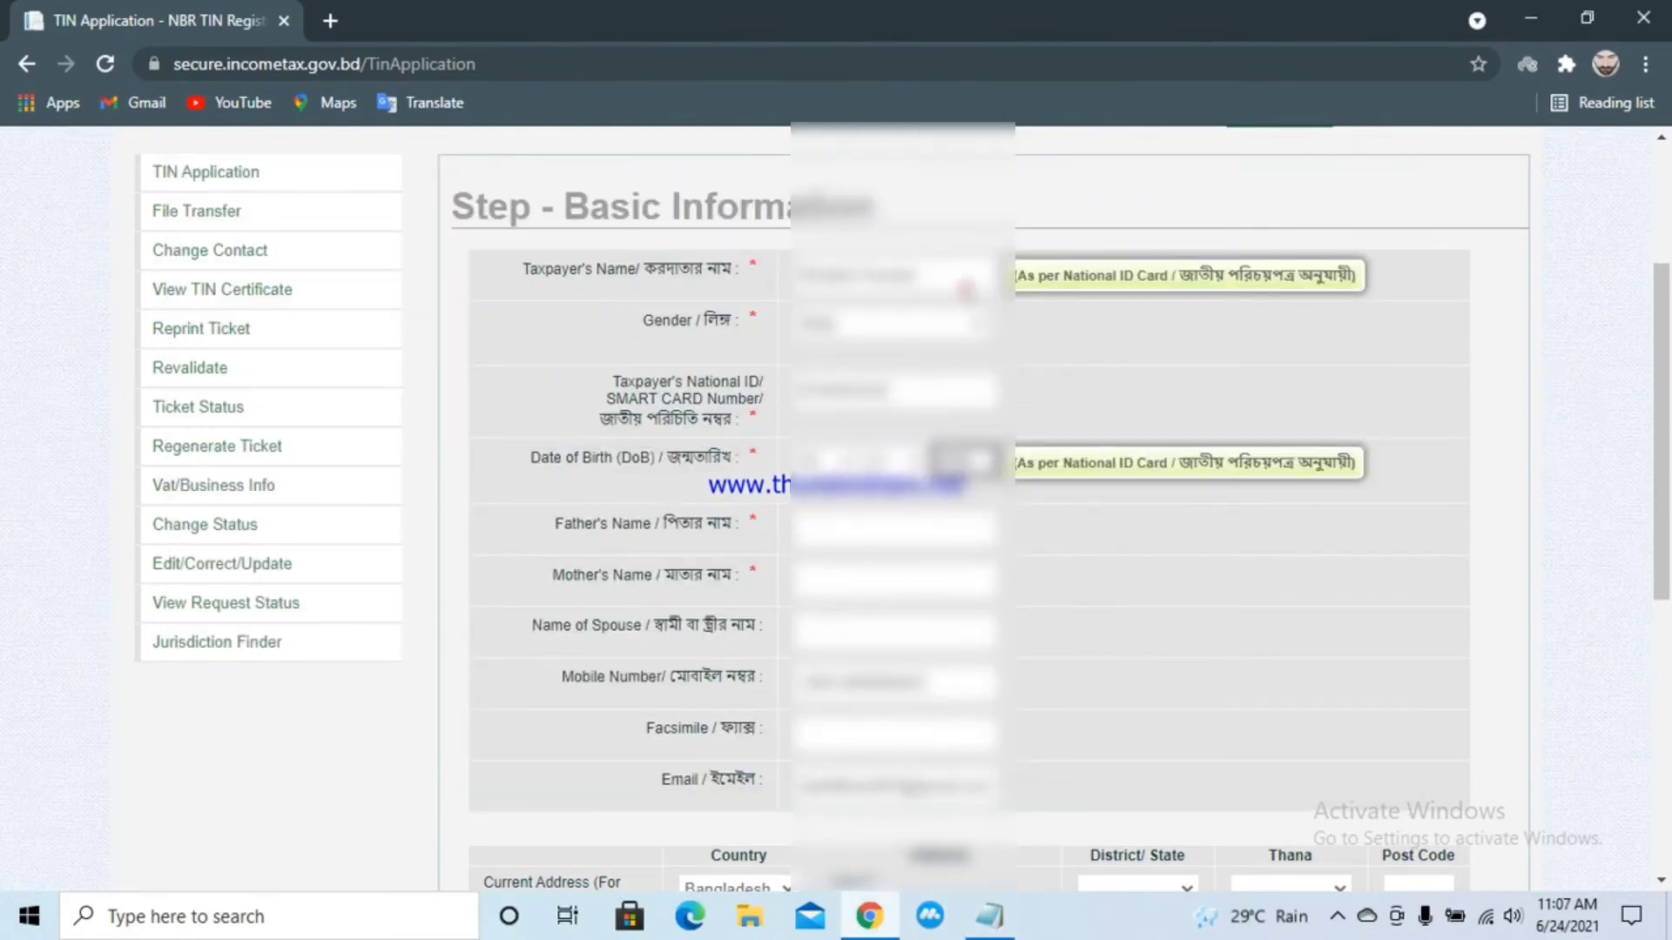
scroll(1254, 552, "down", 3)
scroll(1237, 554, "up", 3)
Paste the father's name from the notes into the Father's Name field
left_click(857, 521)
left_click(990, 917)
left_click_drag(345, 255, 164, 262)
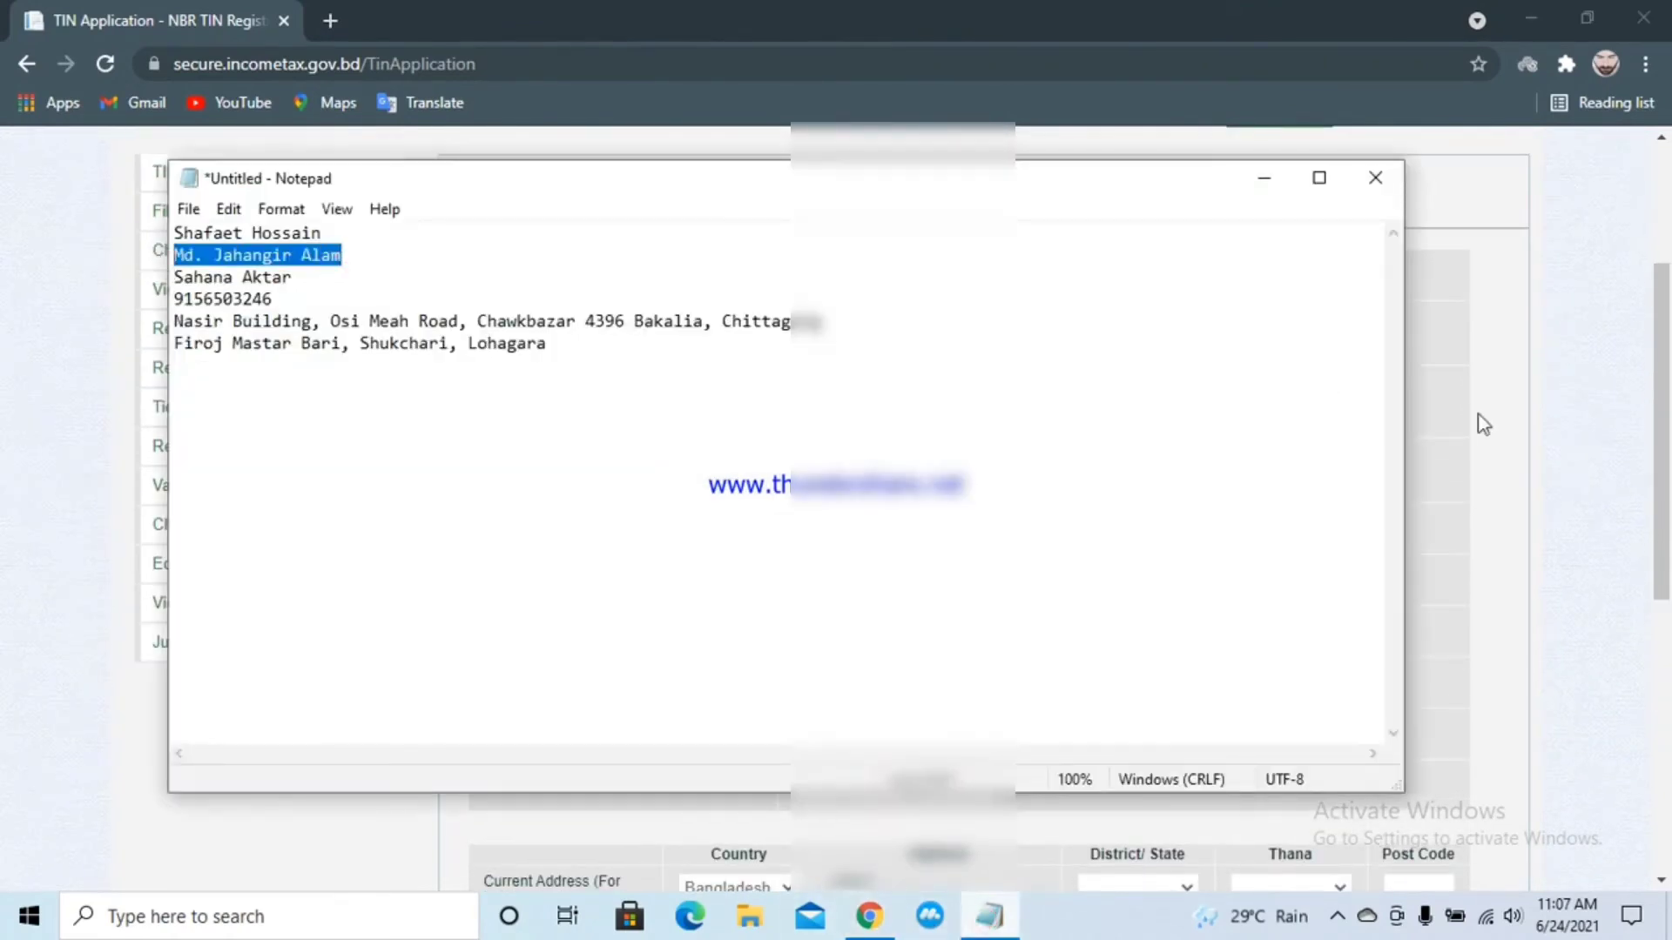
left_click(1480, 423)
left_click(937, 516)
key("ctrl+v")
Copy the mother's name from the notes into the Mother's Name field
left_click(990, 917)
left_click_drag(305, 277, 177, 277)
key("ctrl+c")
left_click(1633, 275)
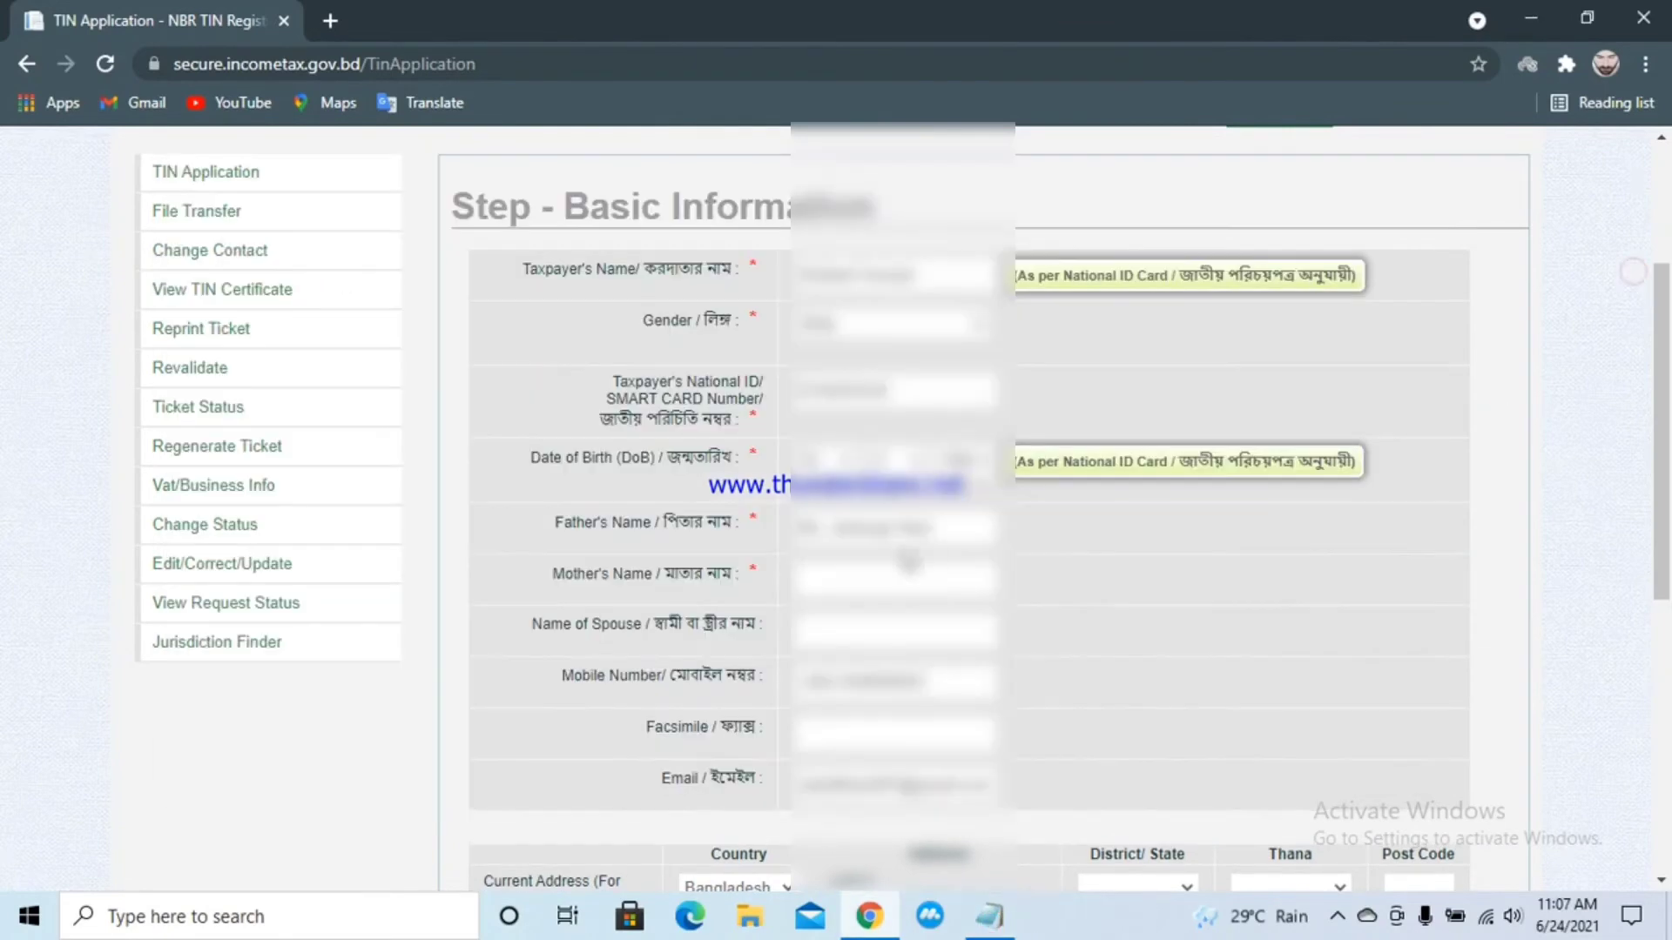
left_click(908, 571)
key("ctrl+v")
scroll(1099, 550, "down", 1)
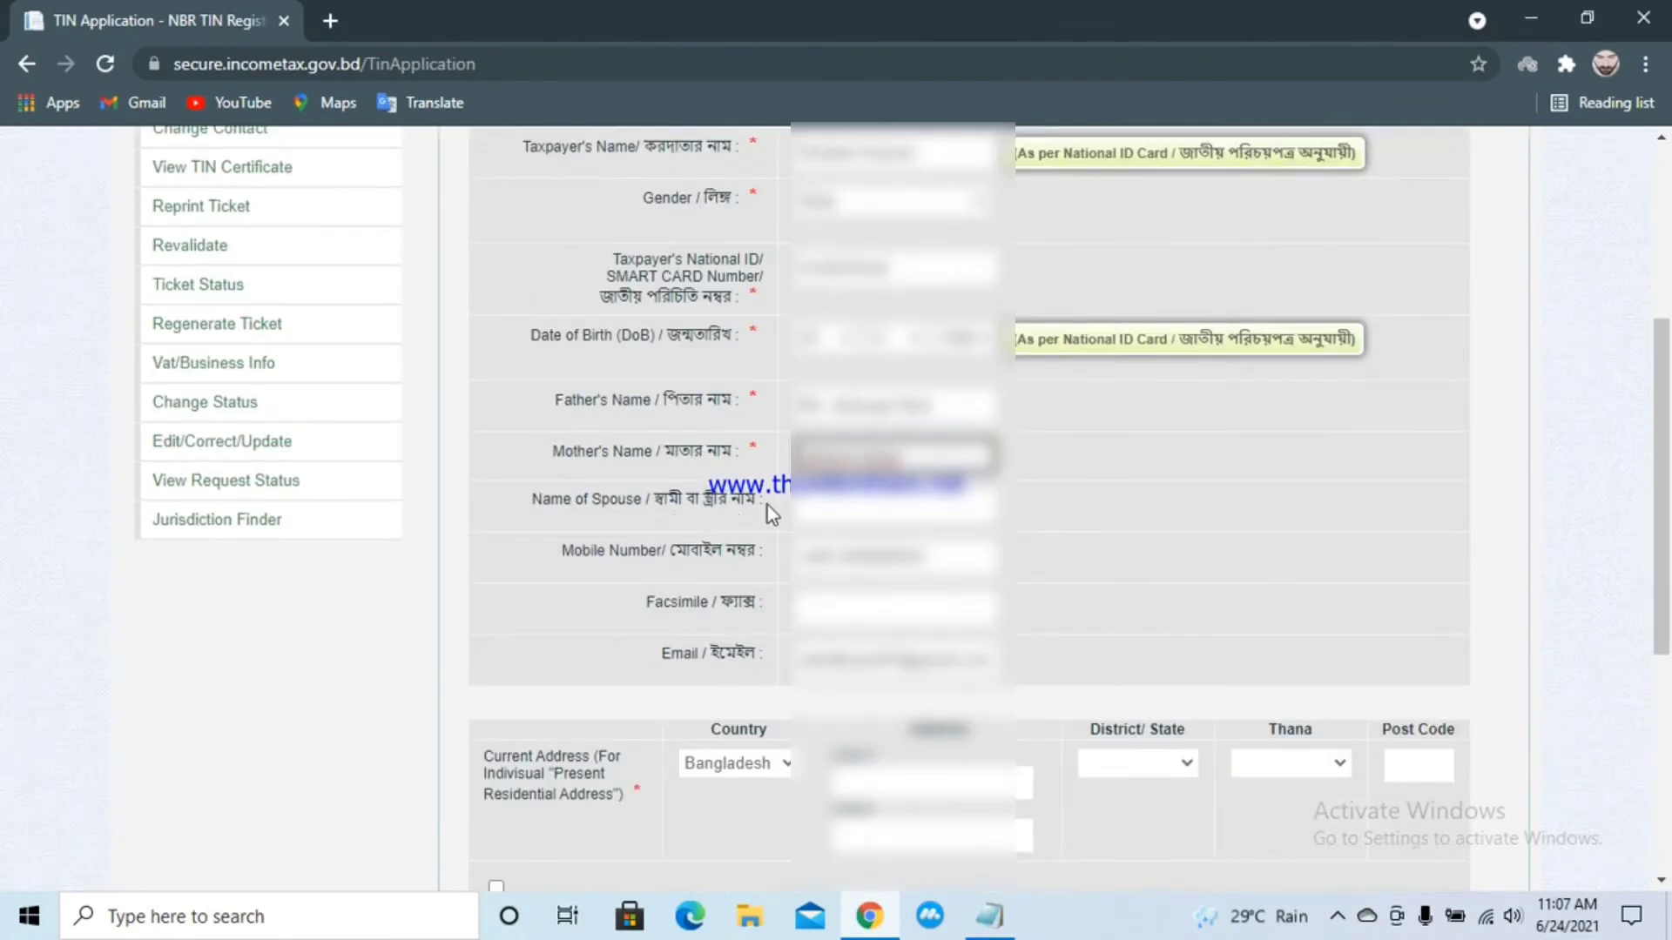
scroll(968, 592, "down", 1)
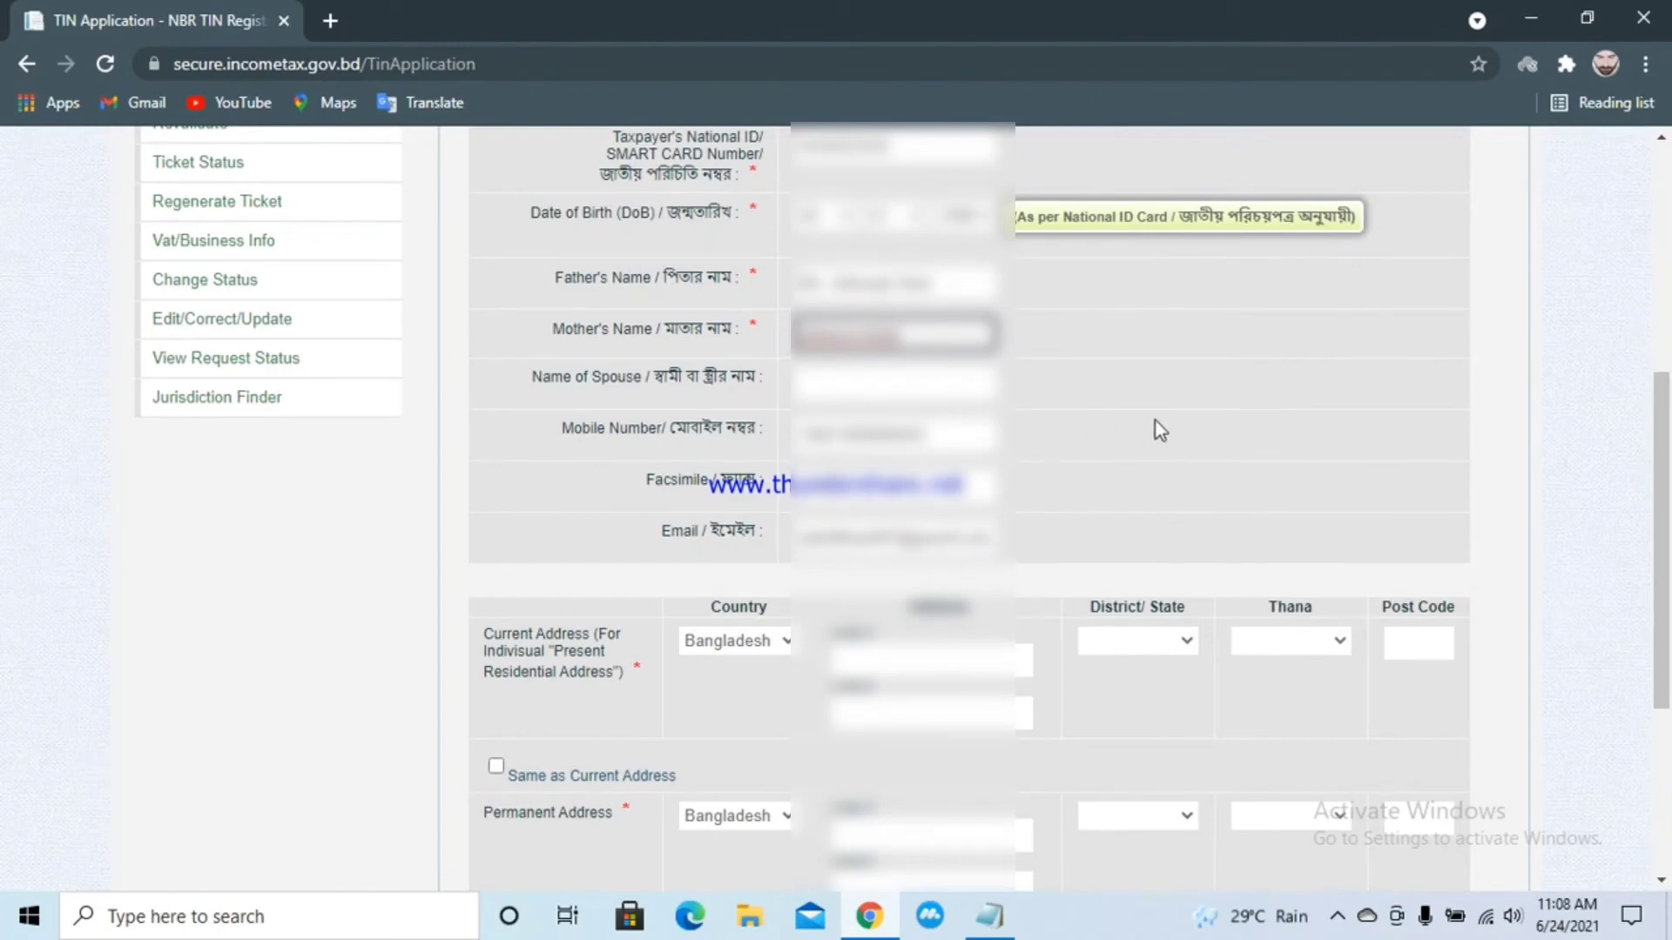
scroll(671, 296, "down", 3)
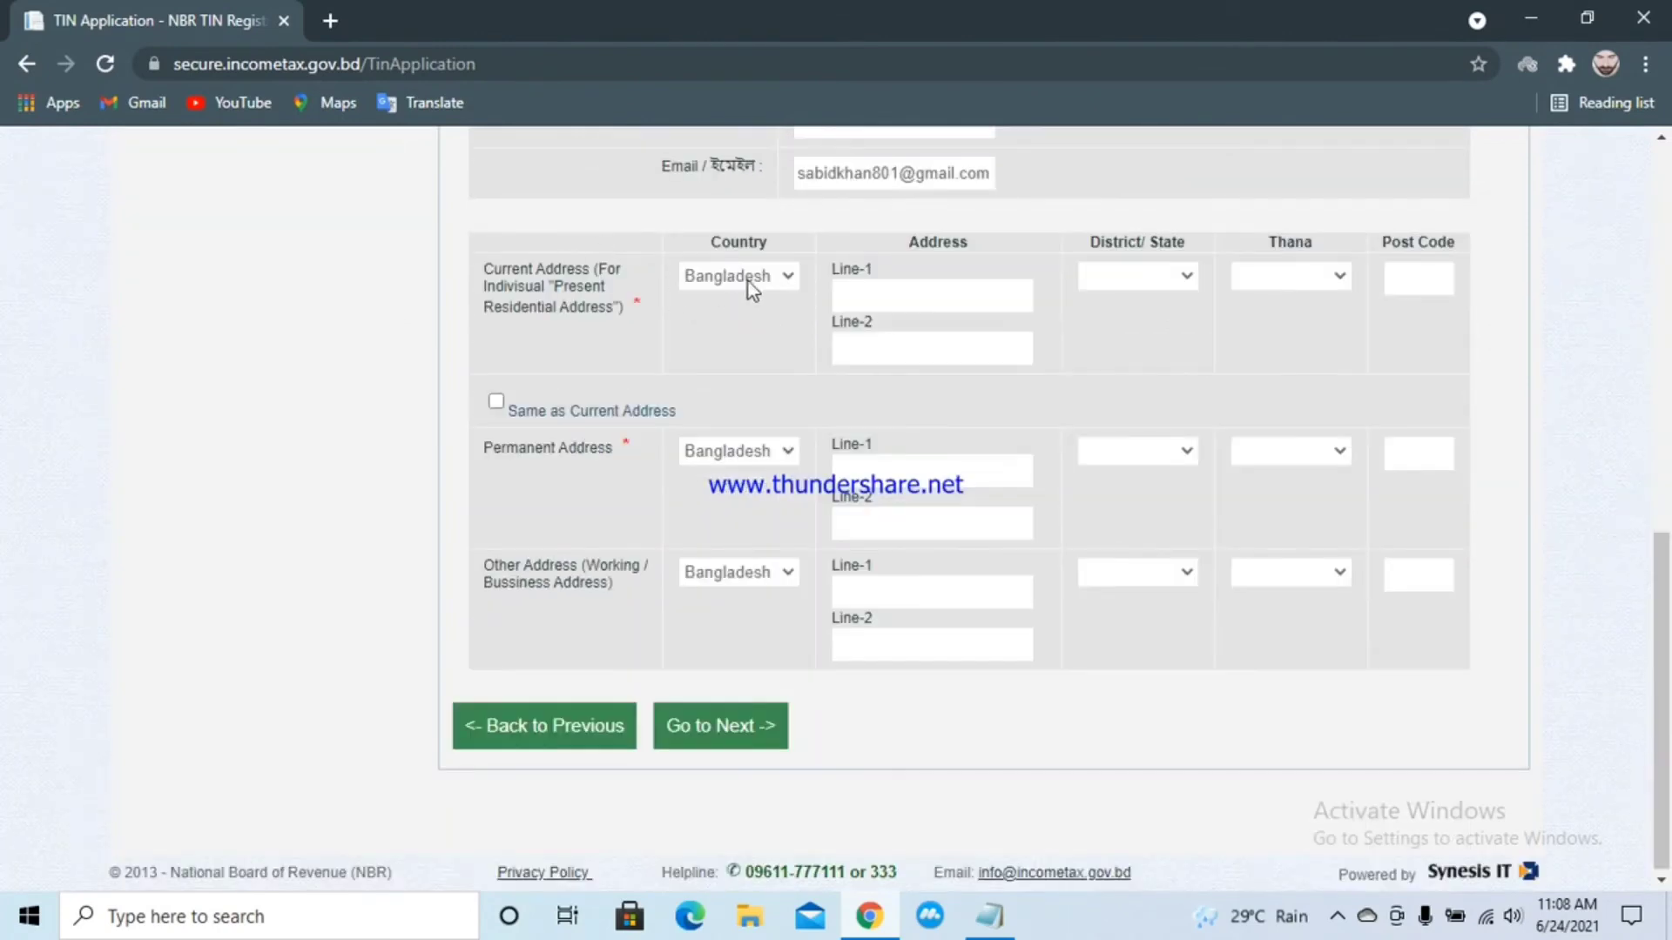
Set the current address district to Chattogram and thana to Chokbazar
left_click(899, 302)
left_click(1145, 278)
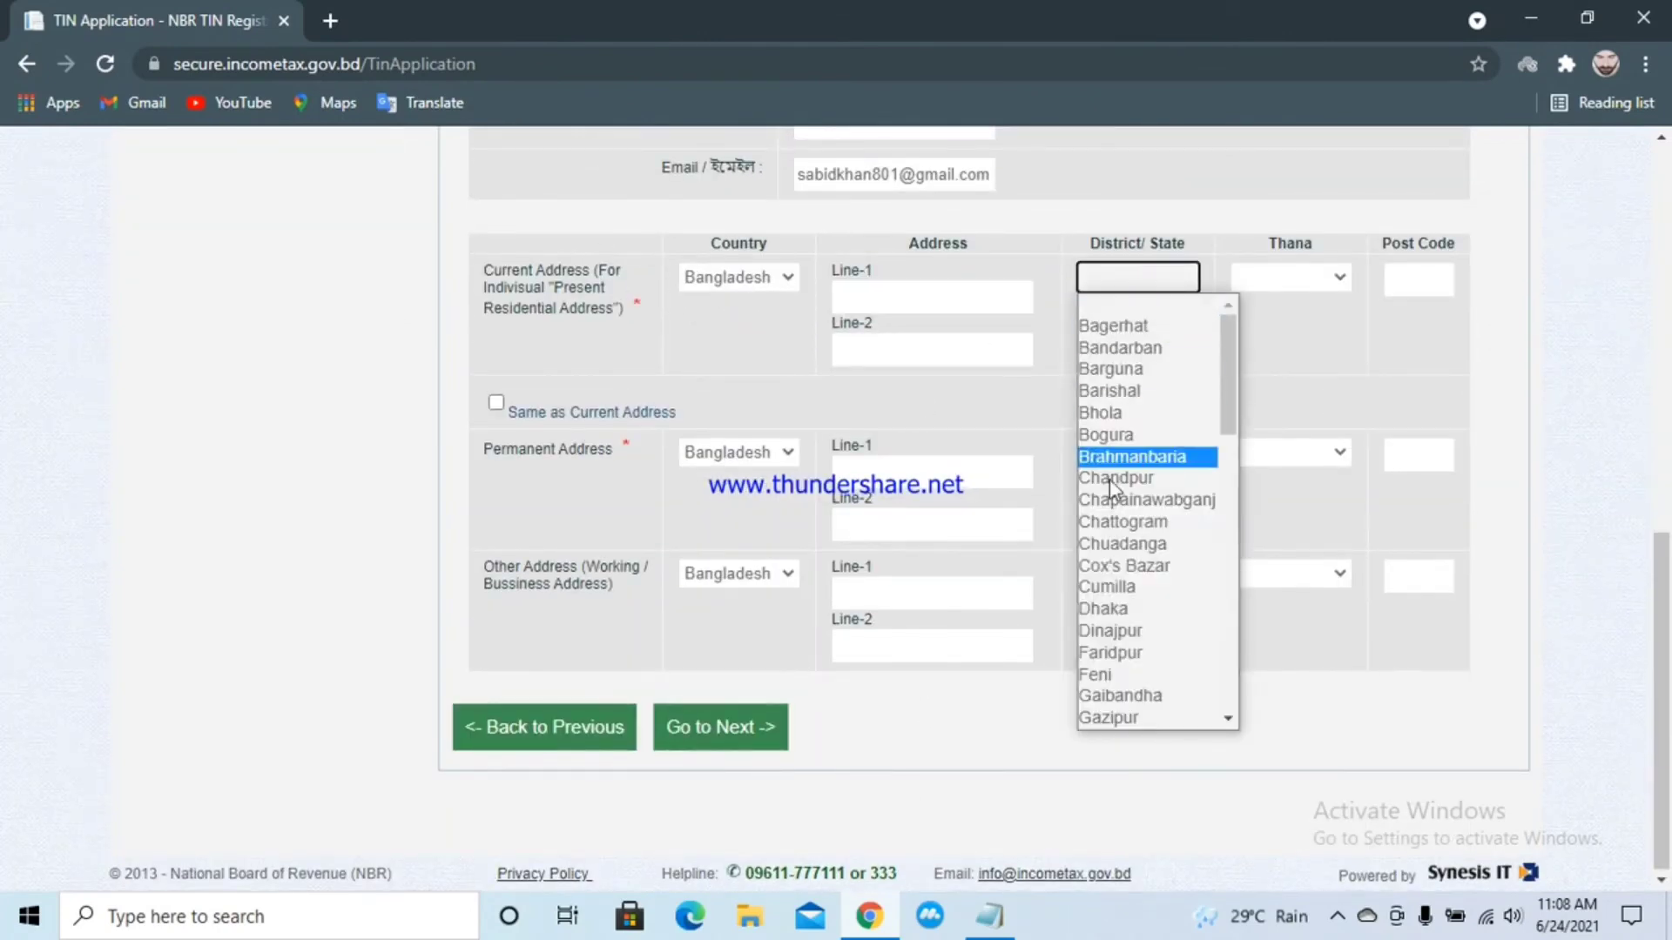
left_click(1149, 521)
left_click(1288, 277)
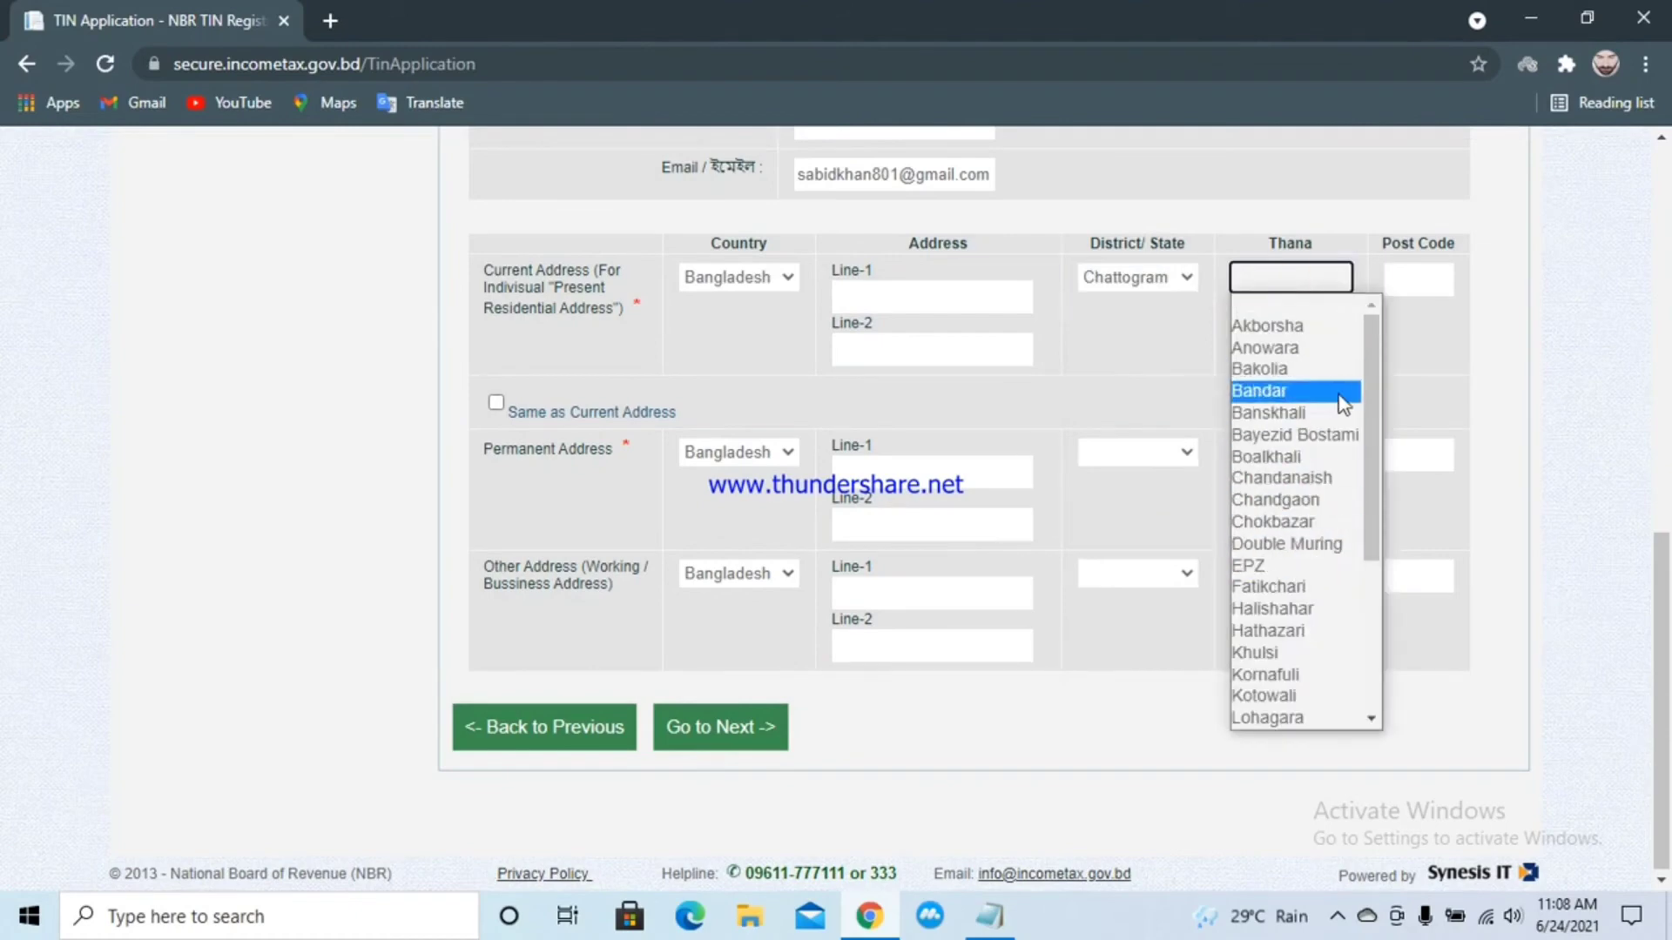
left_click(1296, 525)
Copy the post code from the notes into the current address post code field
left_click(1419, 280)
key("alt+Tab")
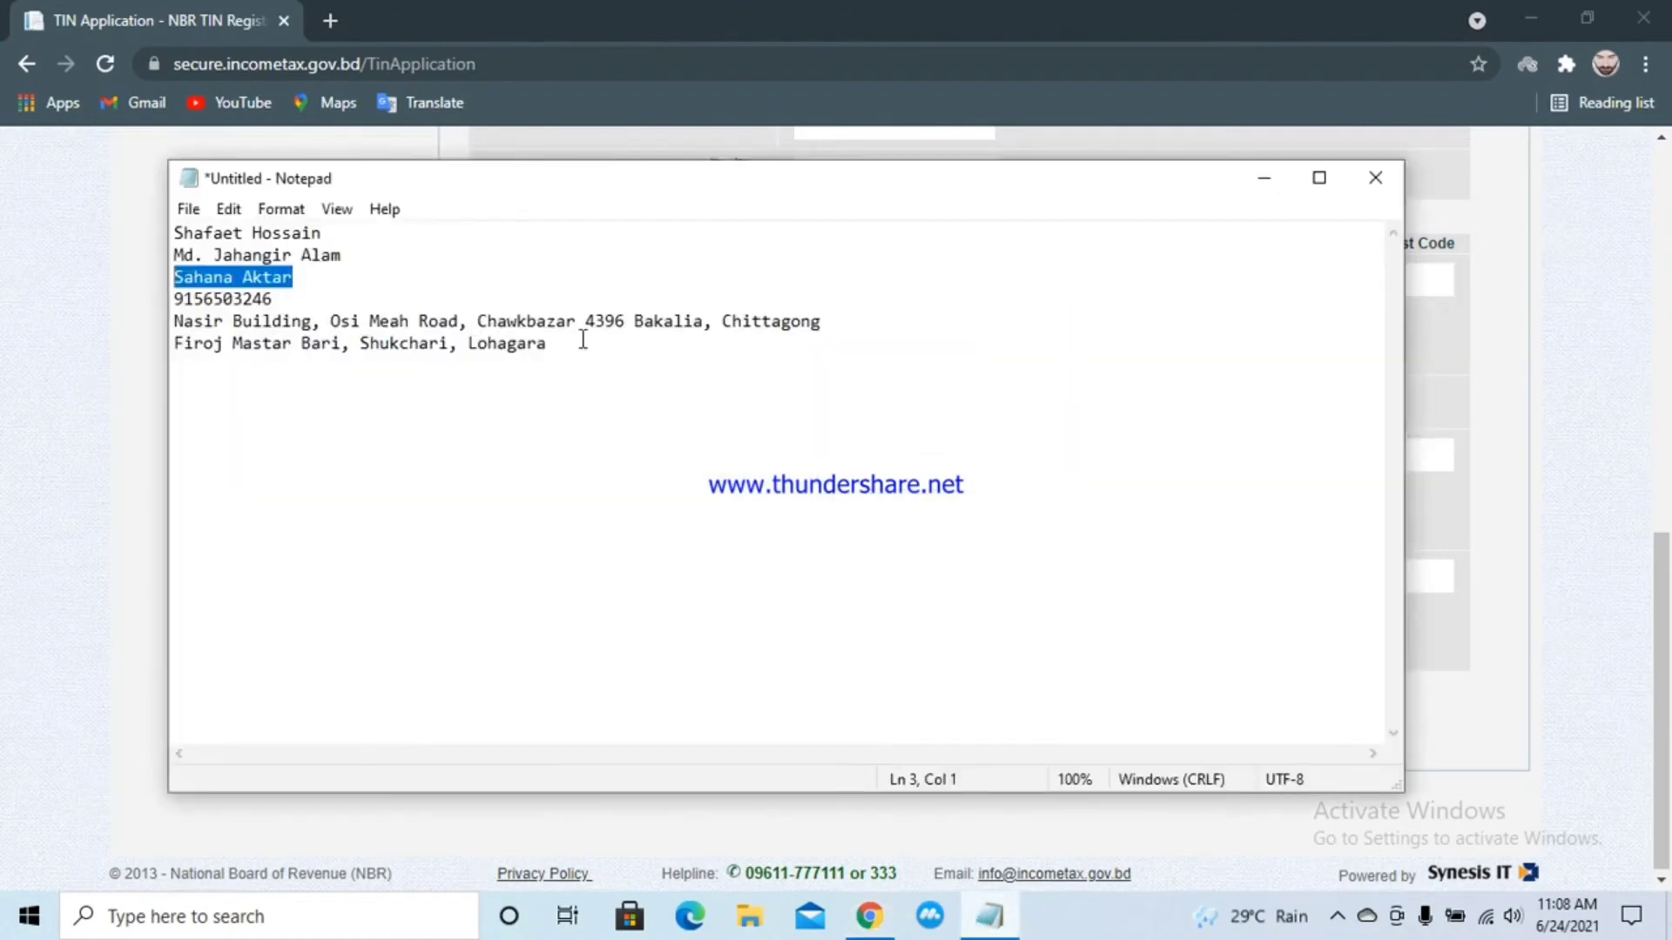
double_click(609, 321)
key("ctrl+c")
key("alt+Tab")
key("ctrl+v")
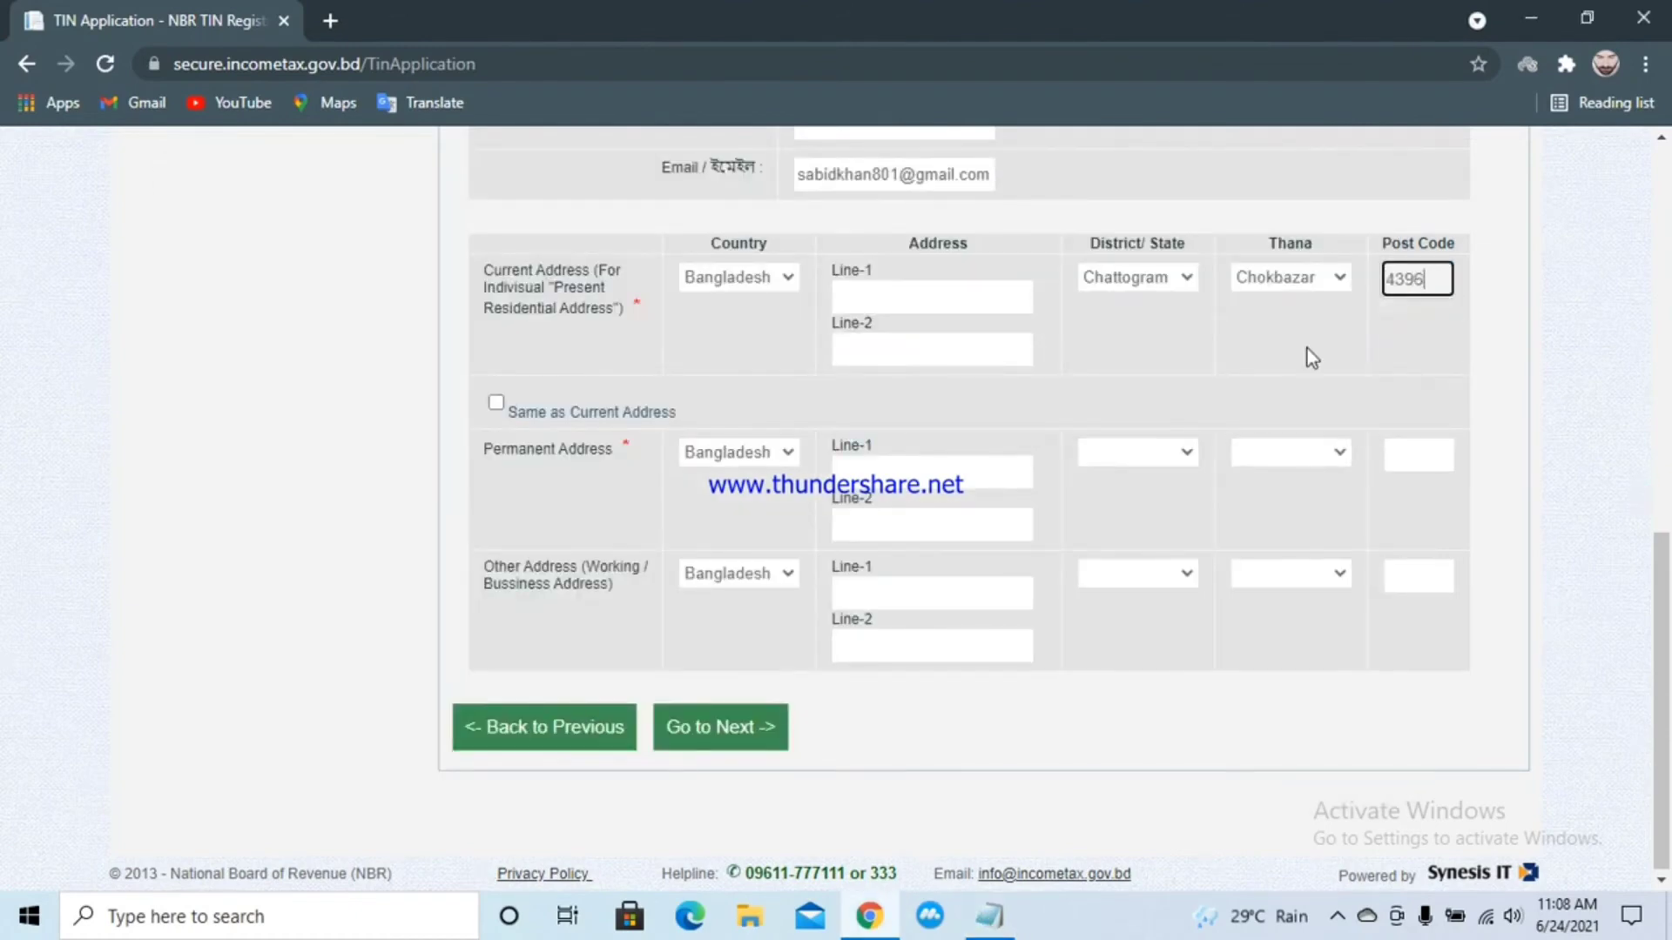
Copy the street address from the notes into current address Line-1
key("alt+Tab")
left_click(564, 323)
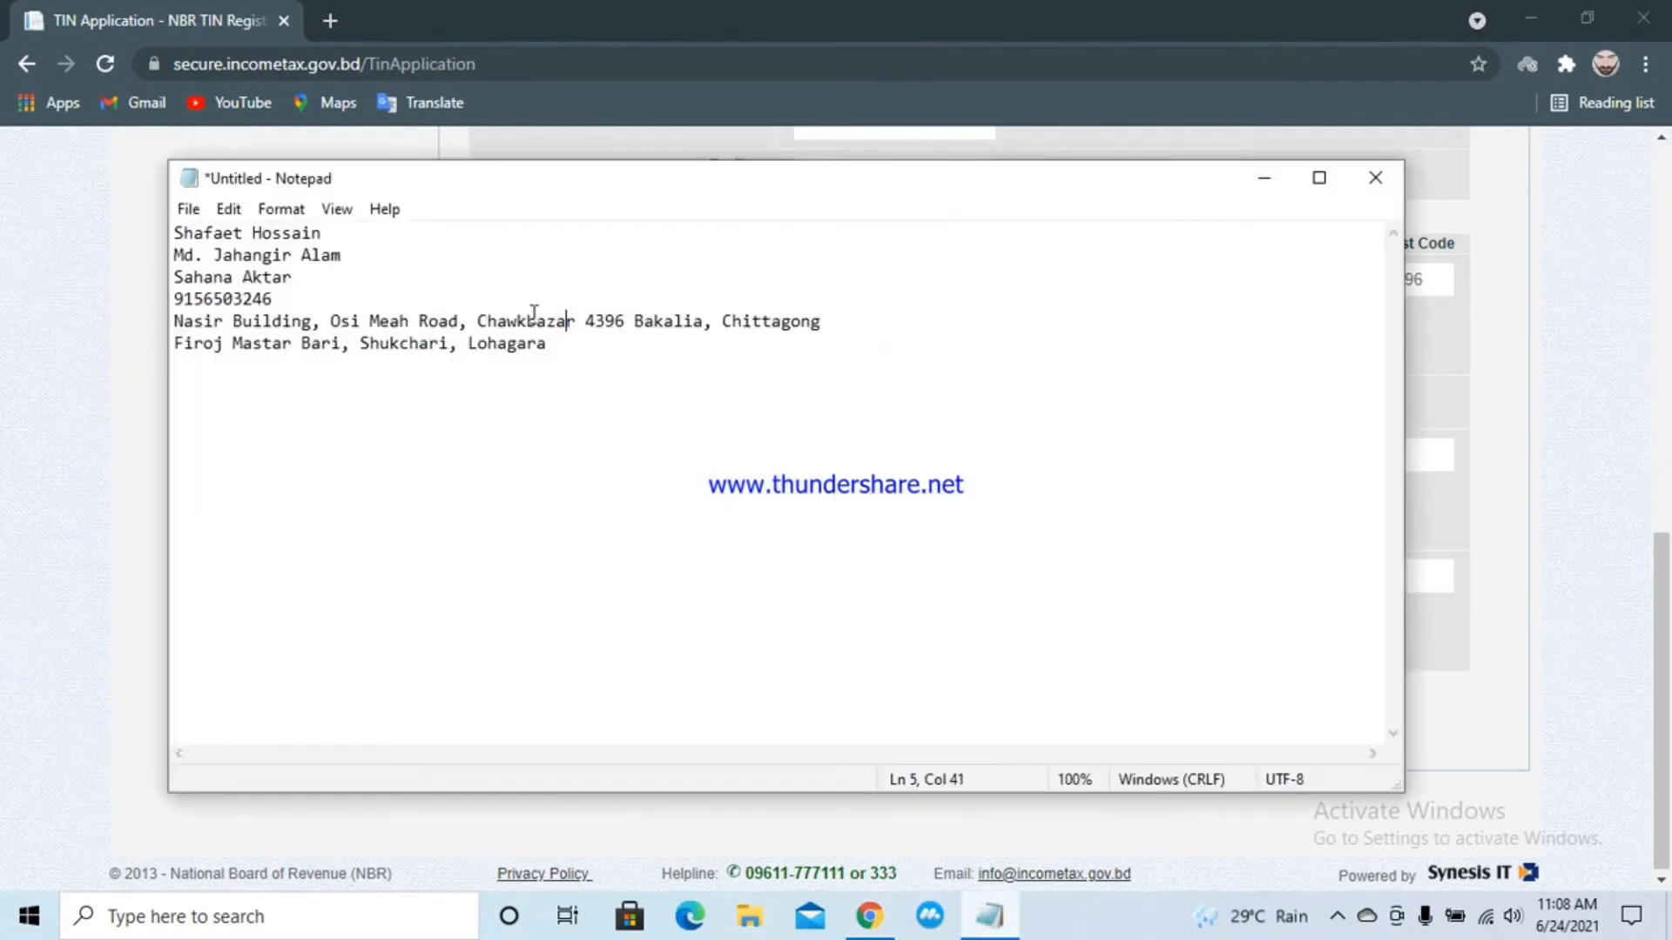
left_click_drag(460, 322, 177, 322)
key("ctrl+c")
key("alt+Tab")
left_click(932, 296)
key("ctrl+v")
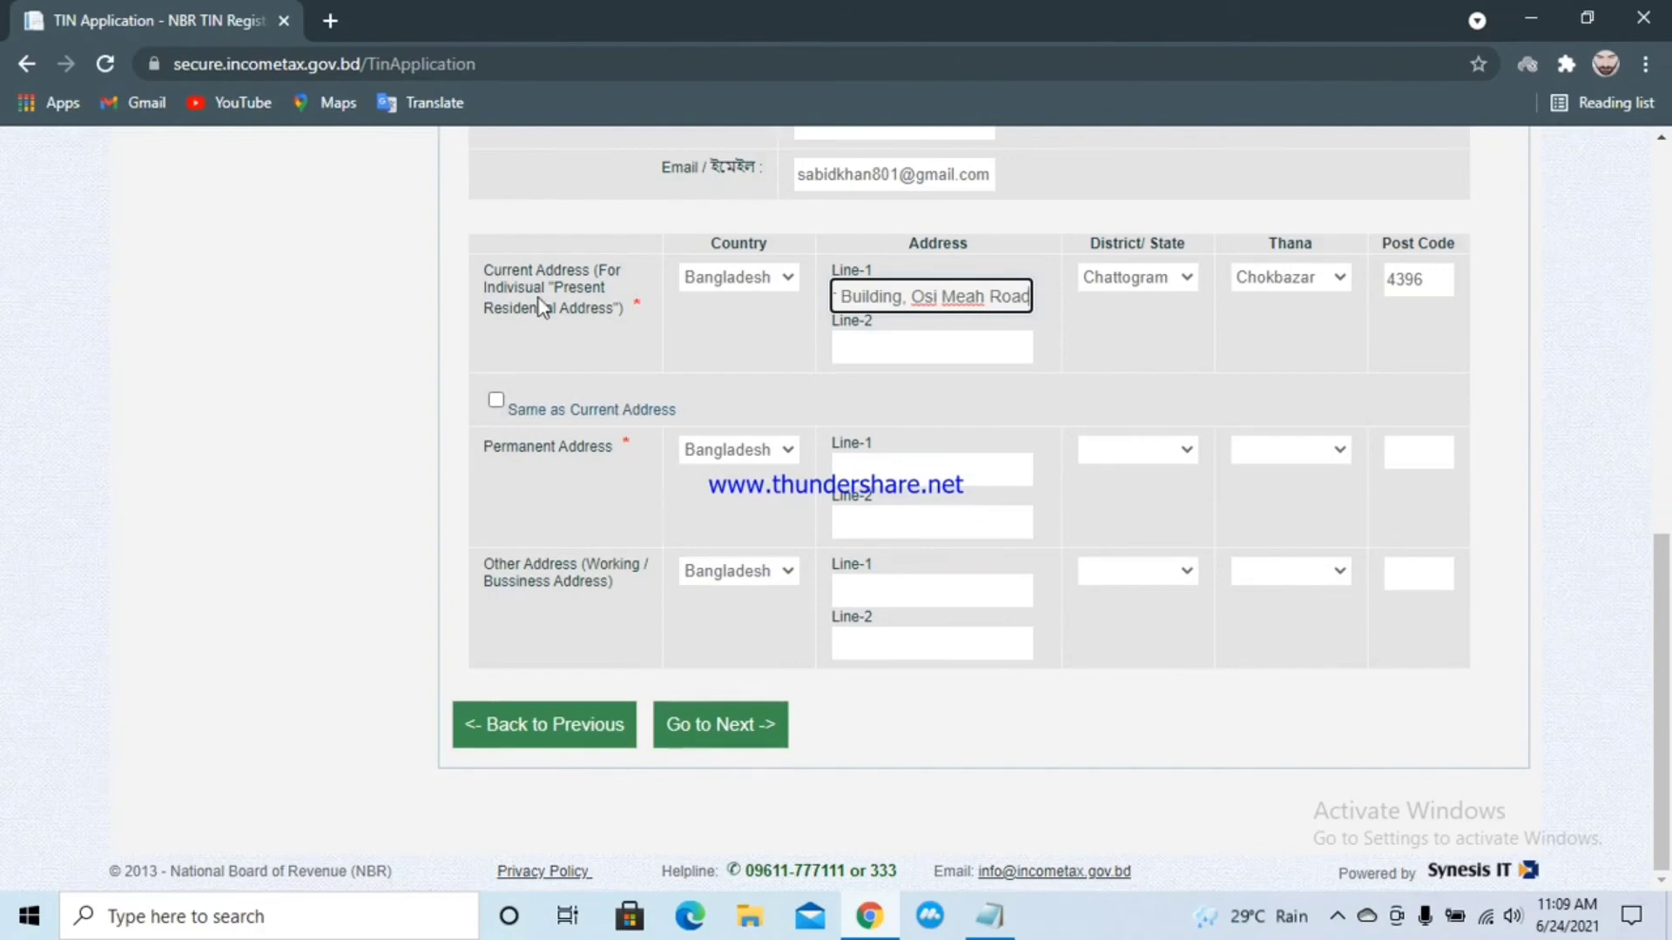
Tick Same as Current Address and replace permanent Line-1 with the address from the notes
left_click(495, 401)
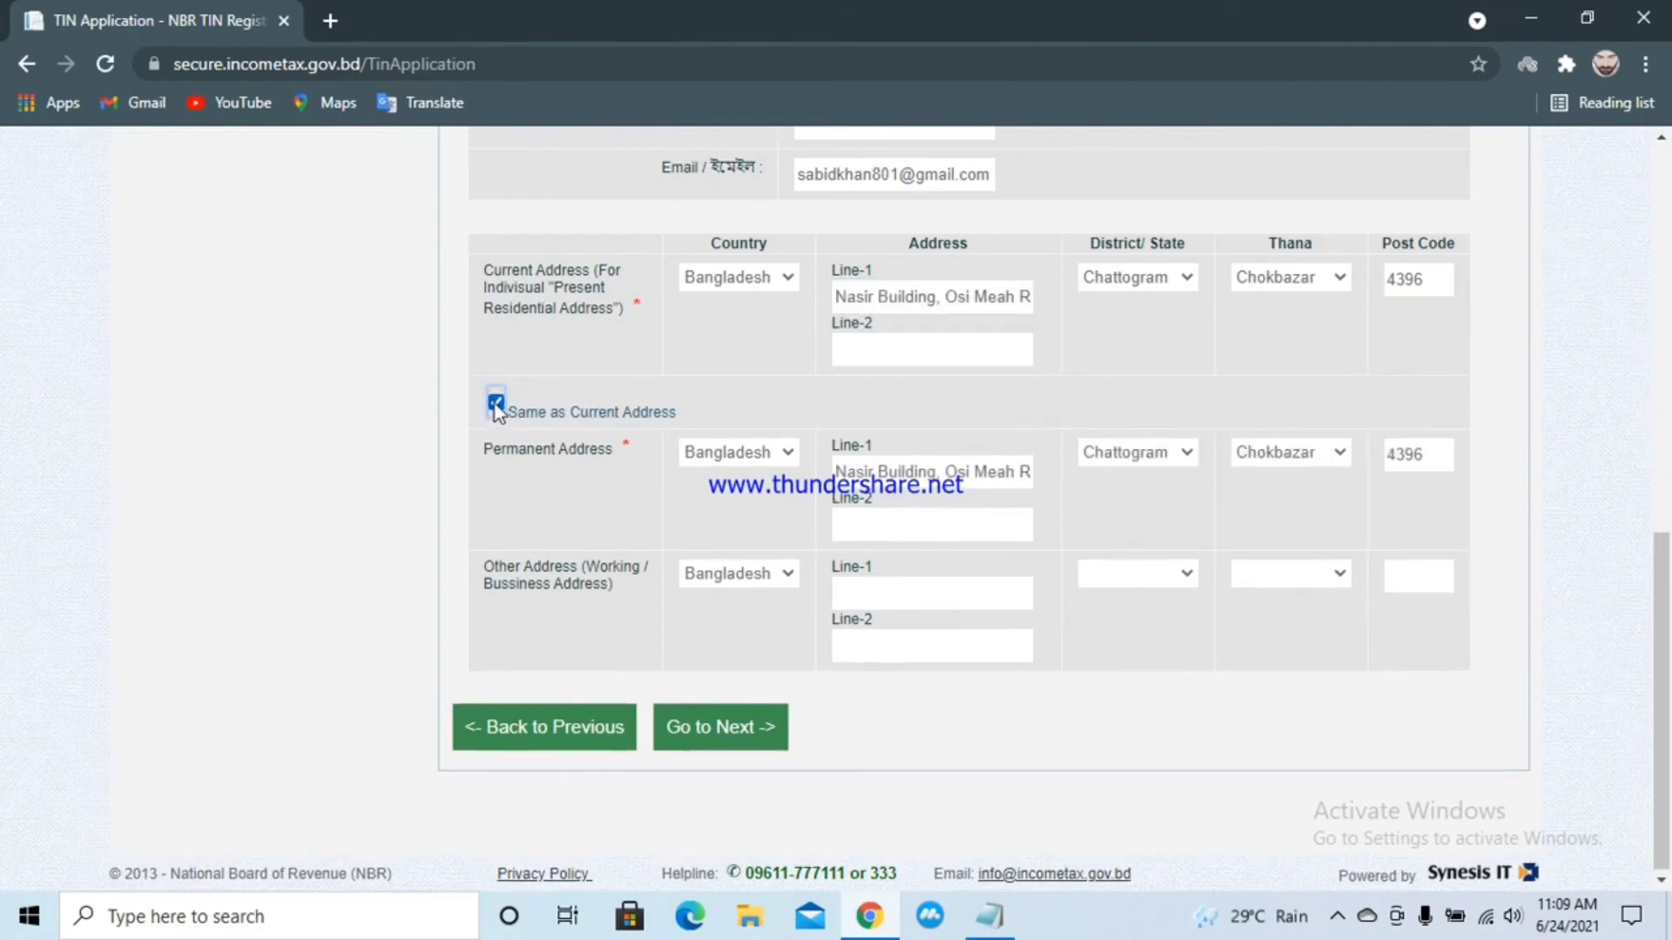
left_click(988, 913)
left_click_drag(343, 345, 174, 345)
left_click_drag(451, 348, 175, 347)
key("ctrl+c")
key("alt+Tab")
left_click_drag(835, 473, 1150, 494)
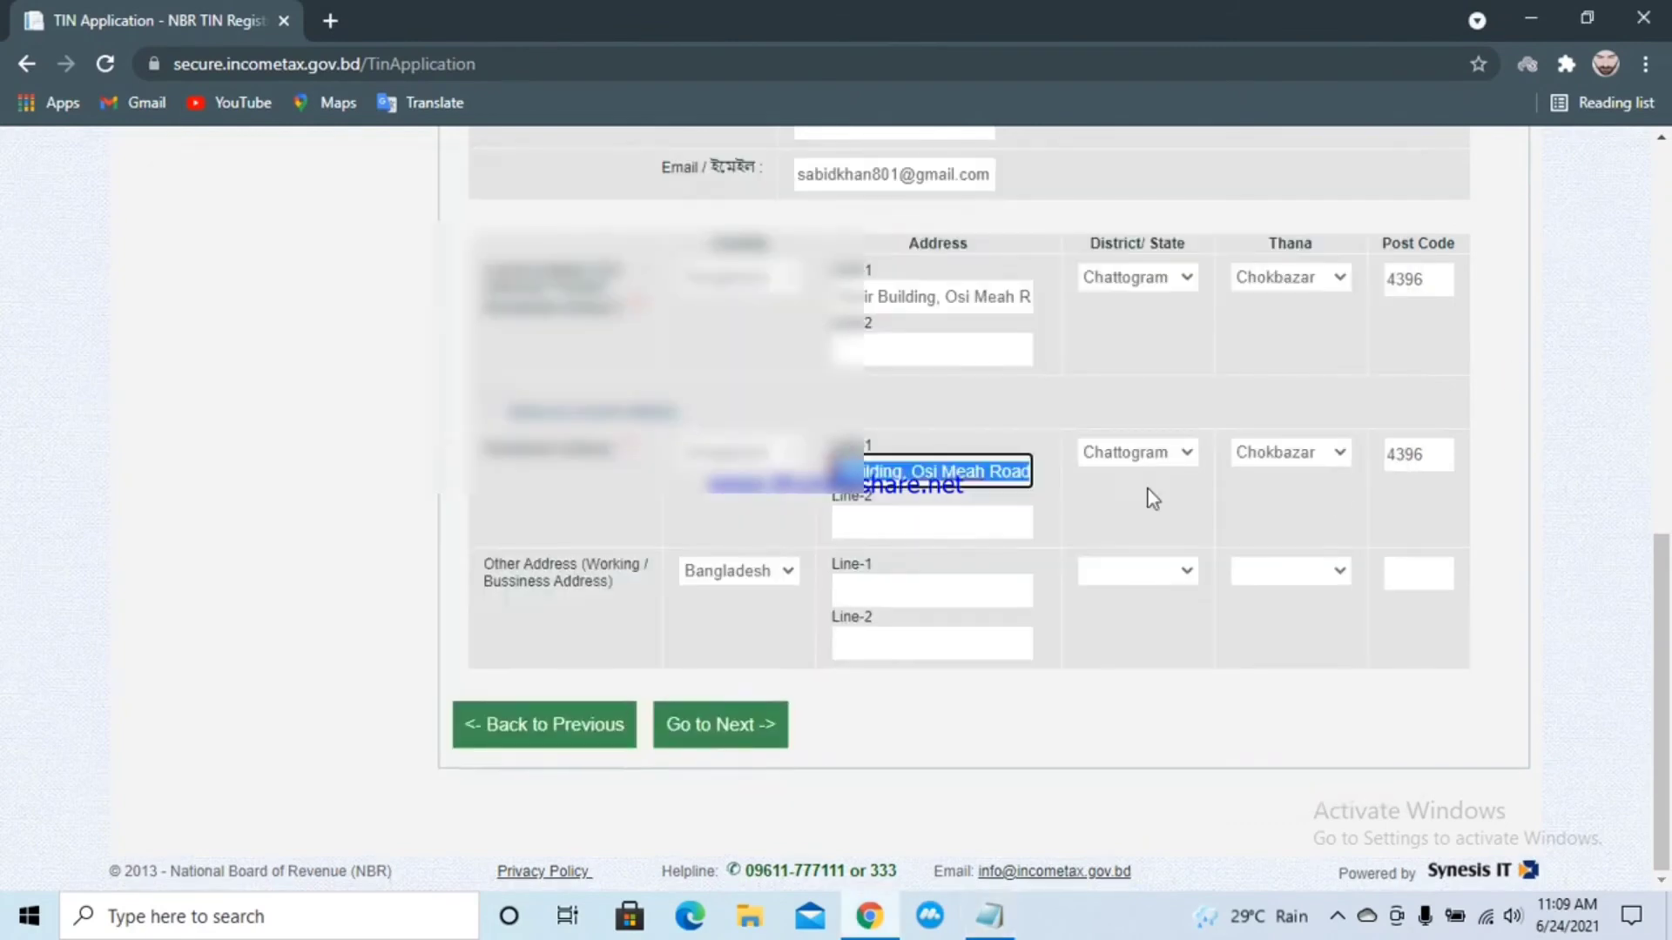
key("ctrl+v")
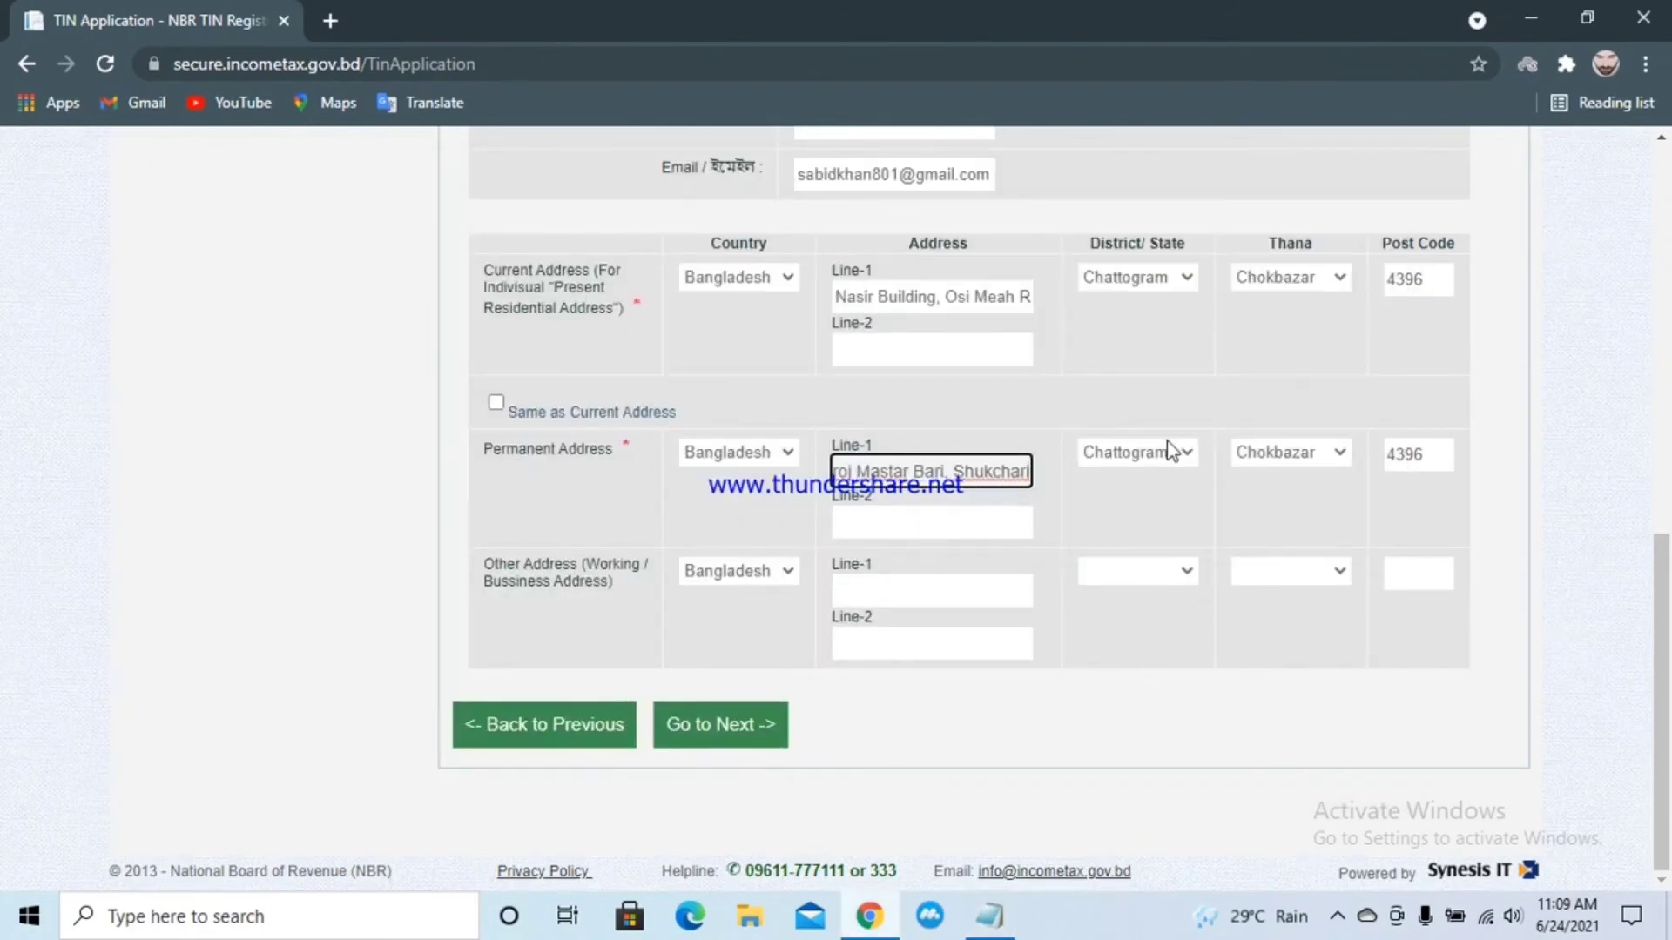
Keep Chattogram as permanent district, choose its thana and post code, and go to Final Preview
left_click(1167, 452)
left_click(1156, 238)
left_click(1302, 449)
left_click(1280, 423)
key("alt+Tab")
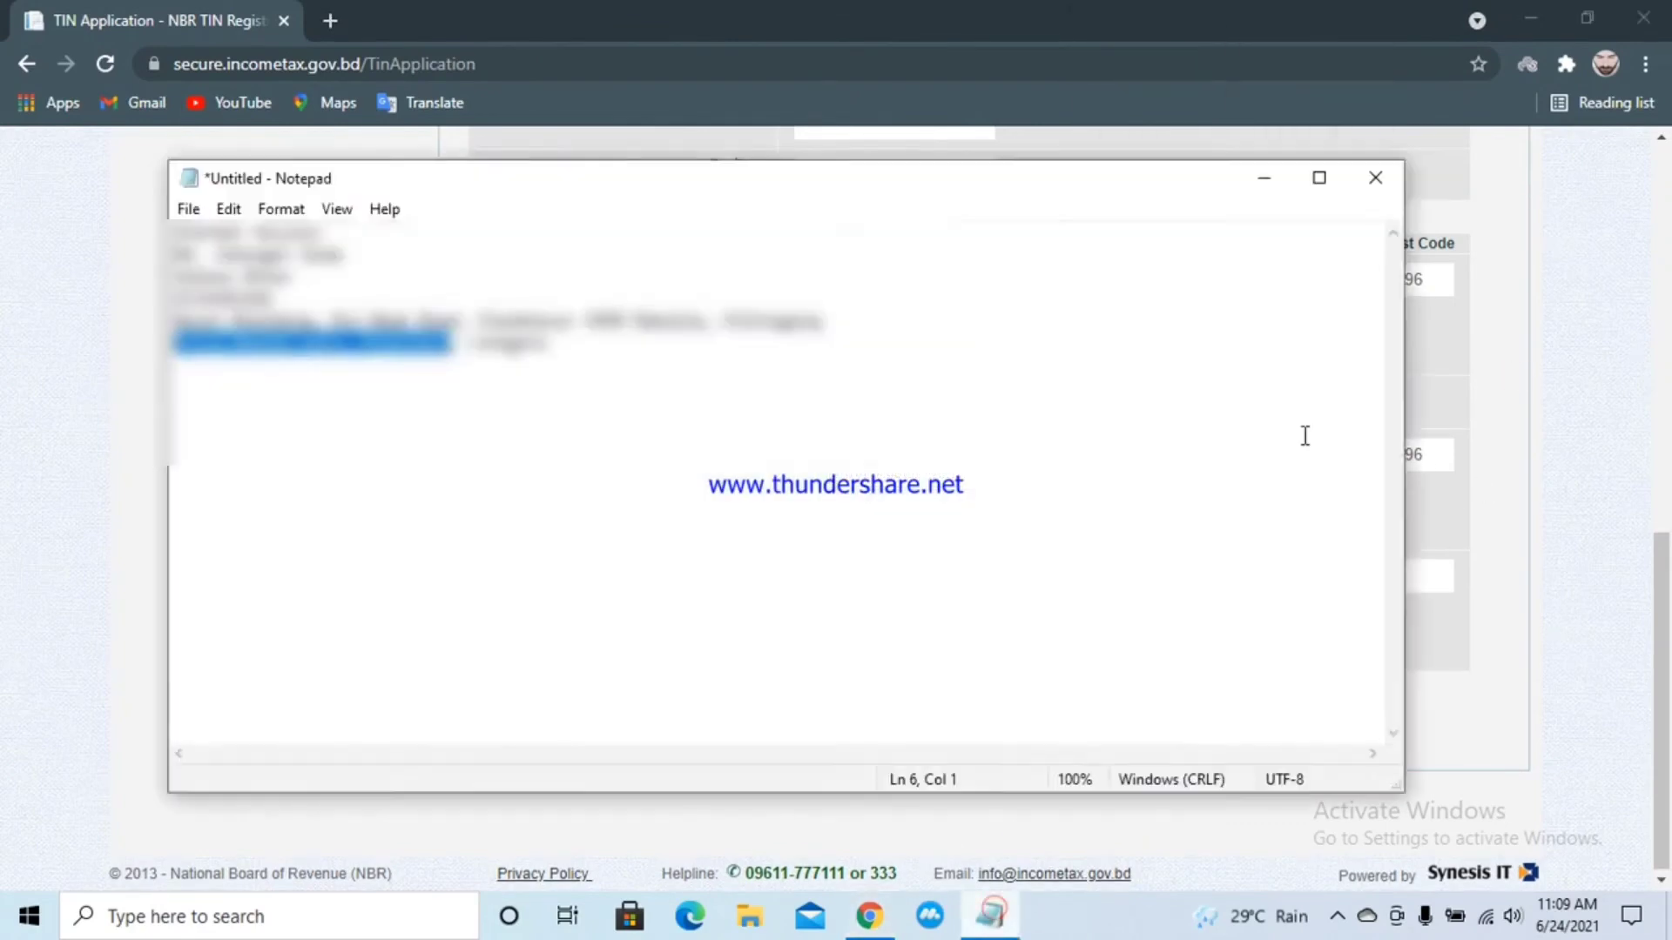
key("alt+Tab")
double_click(1429, 452)
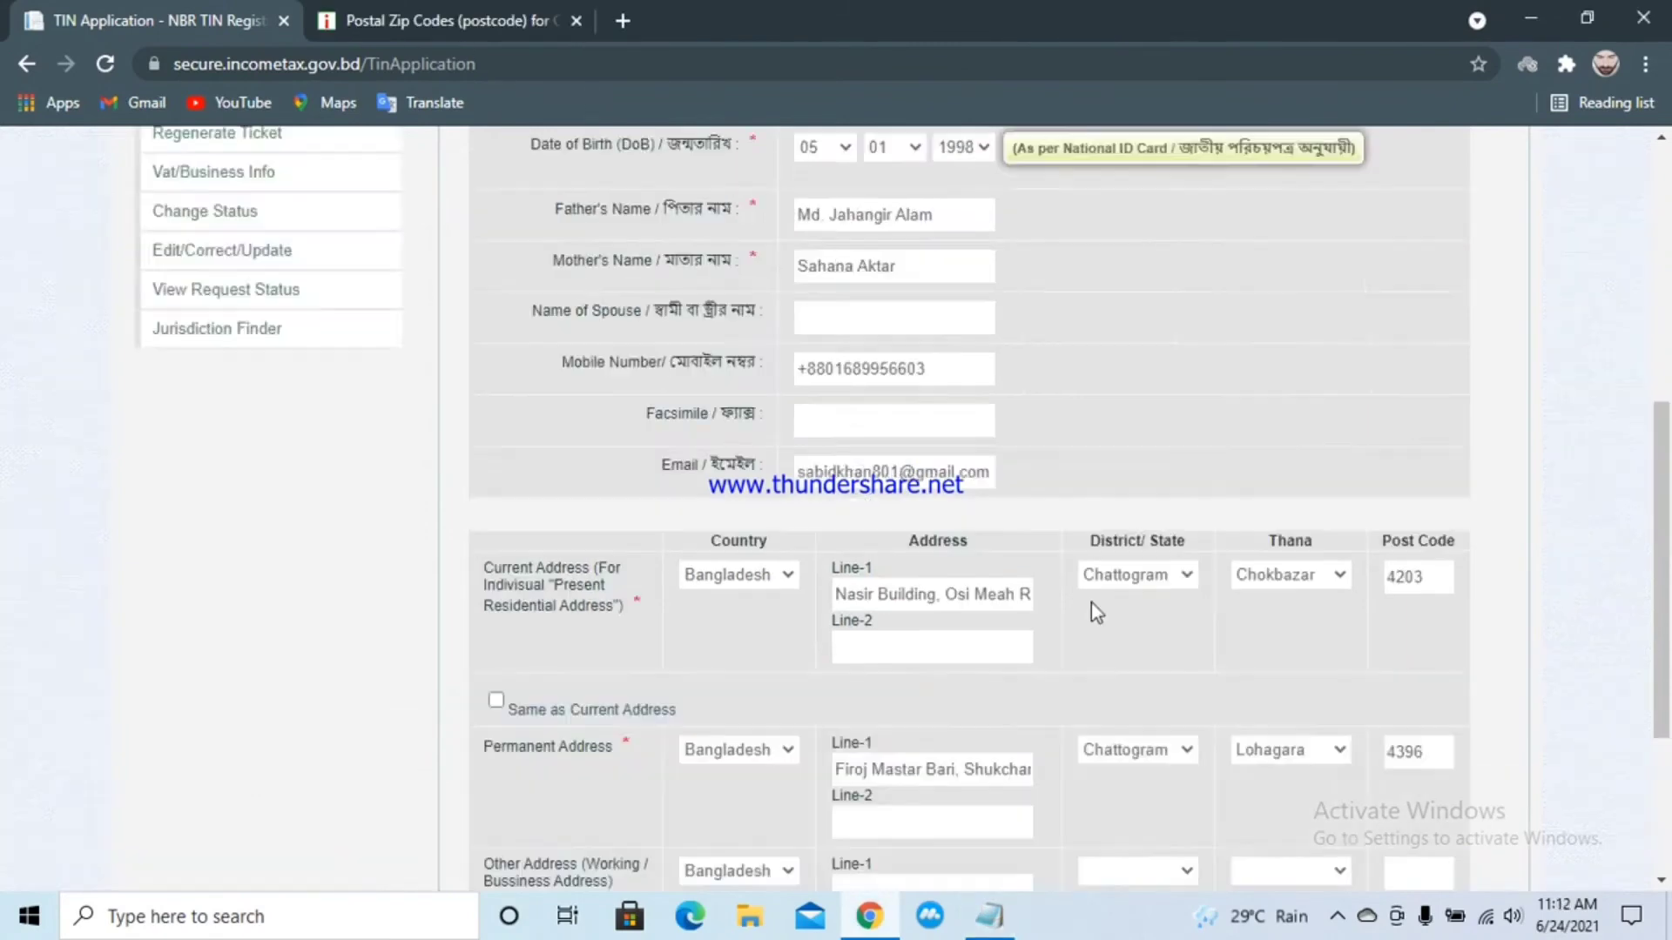
scroll(1090, 603, "down", 4)
left_click(773, 721)
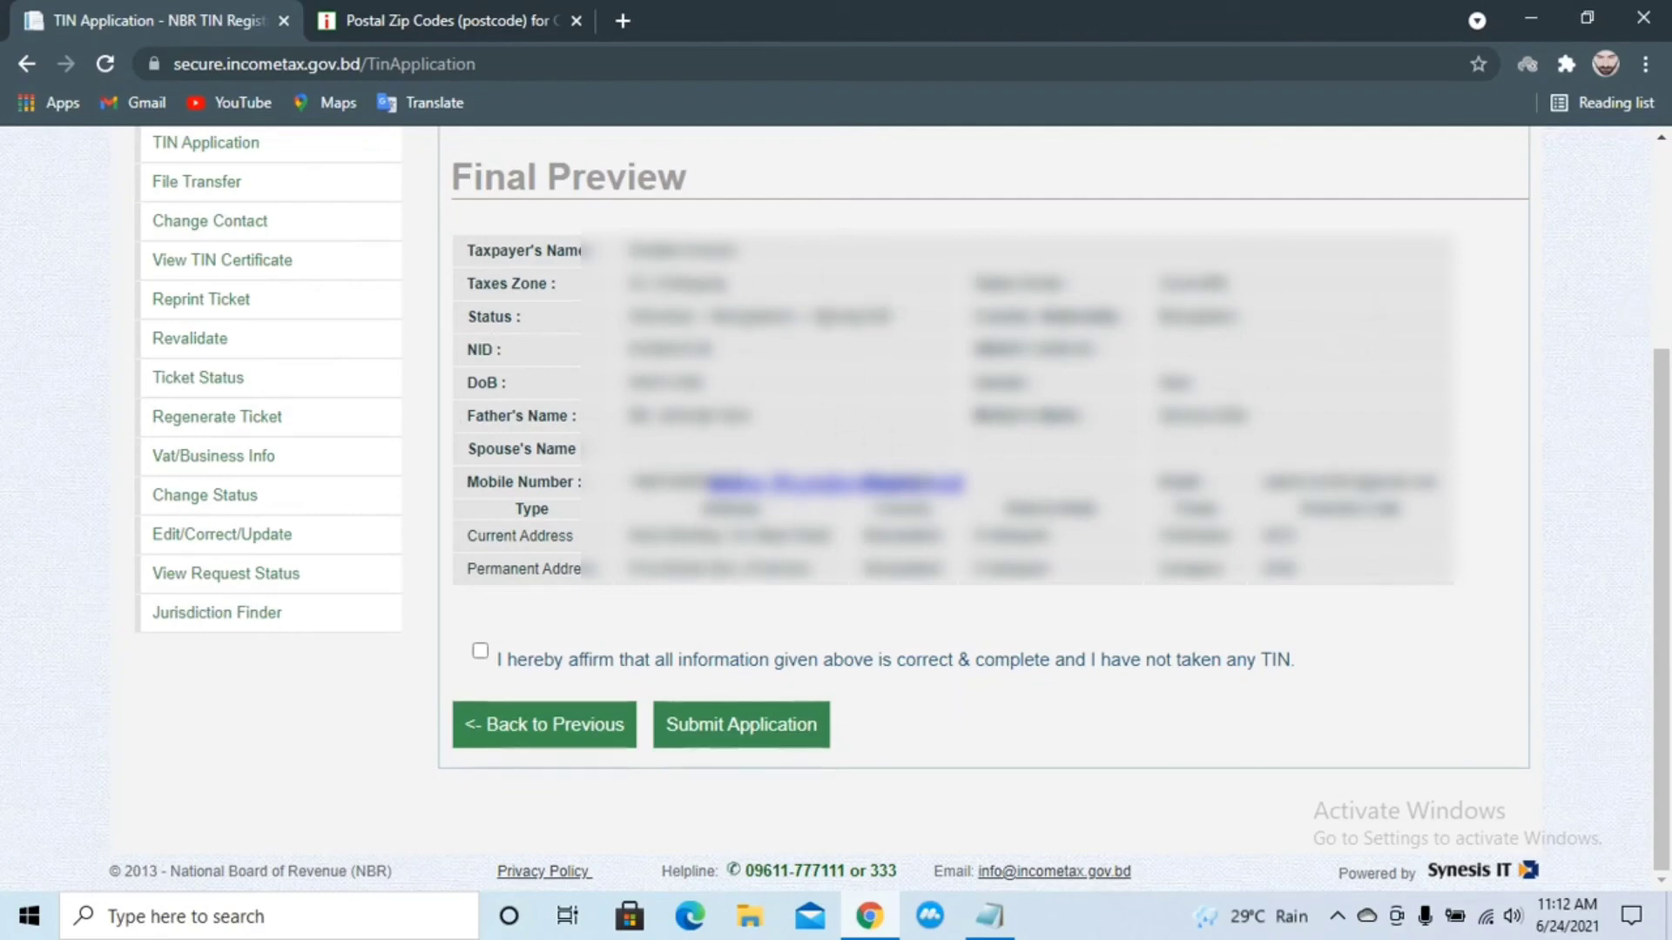
Tick the 'I hereby affirm' checkbox and submit the TIN application
left_click(479, 654)
left_click(766, 736)
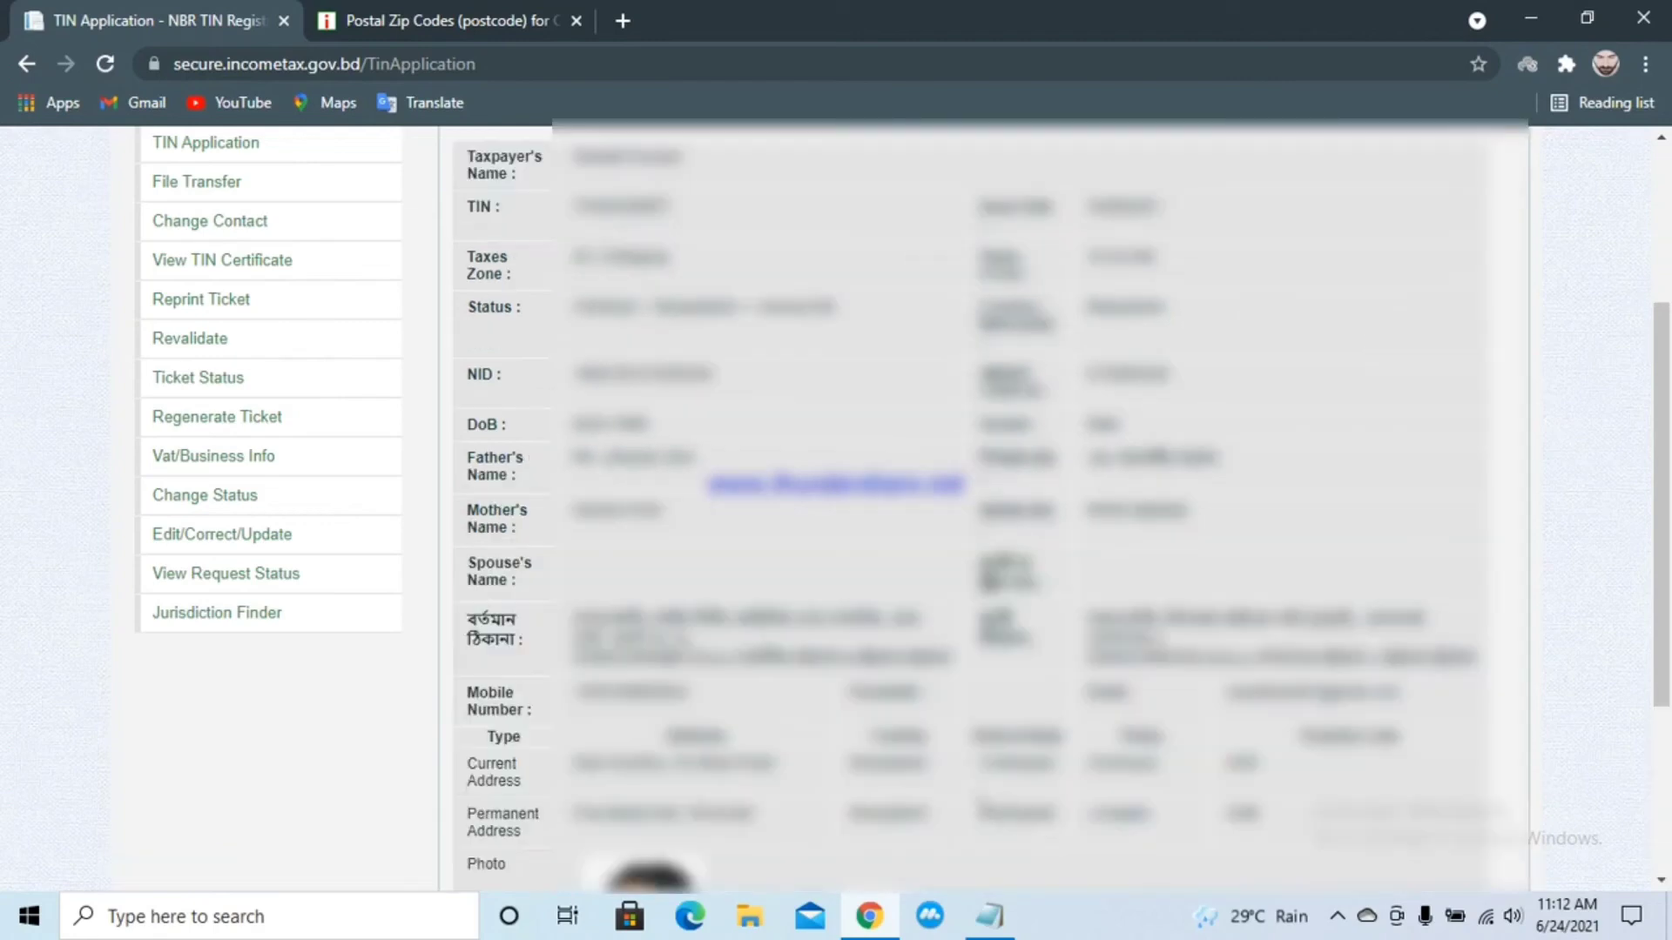
Open View Certificate from the issued TIN details page
scroll(880, 636, "down", 3)
scroll(878, 640, "up", 1)
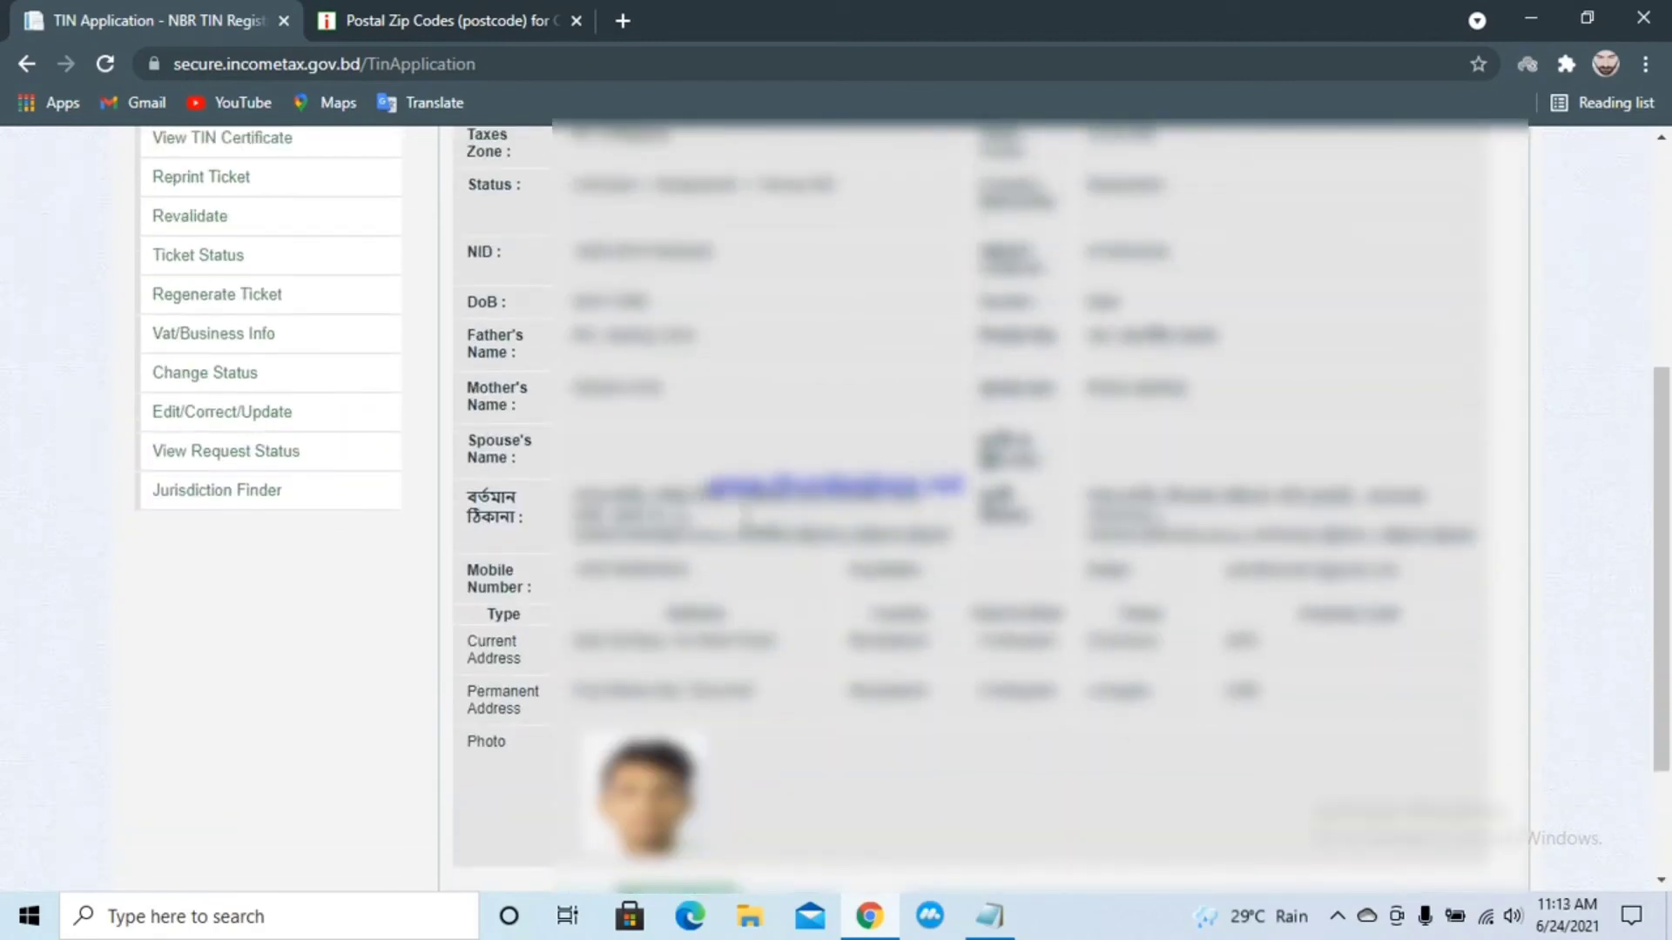
scroll(880, 647, "up", 5)
scroll(1056, 536, "down", 4)
scroll(1056, 535, "down", 3)
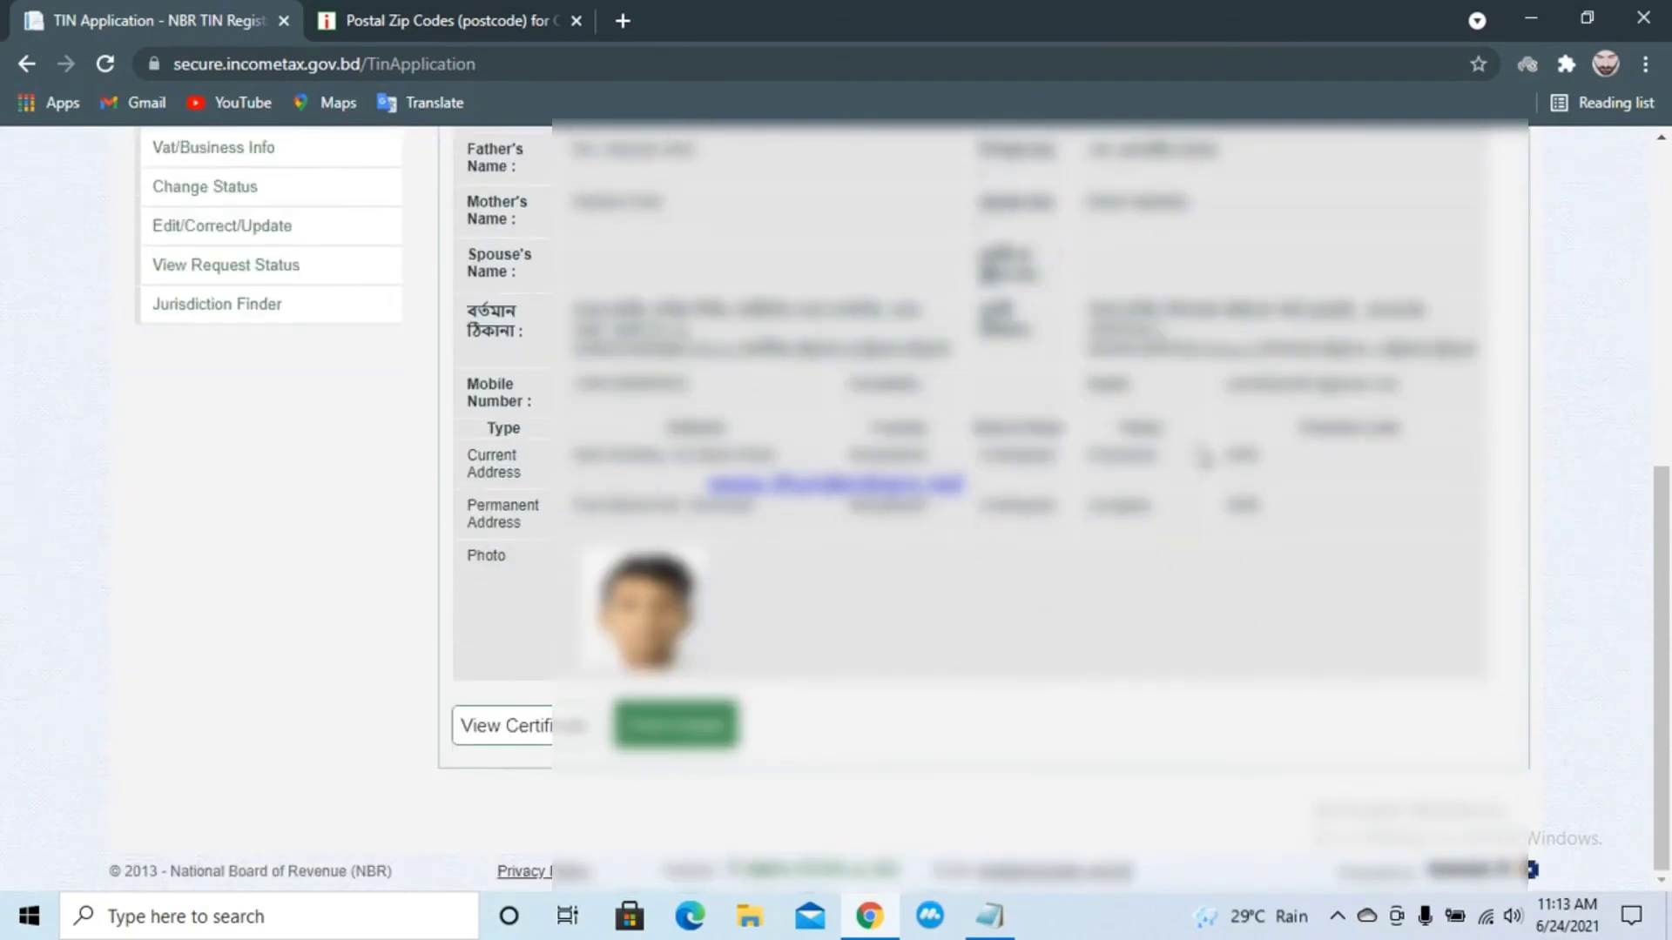
left_click(541, 745)
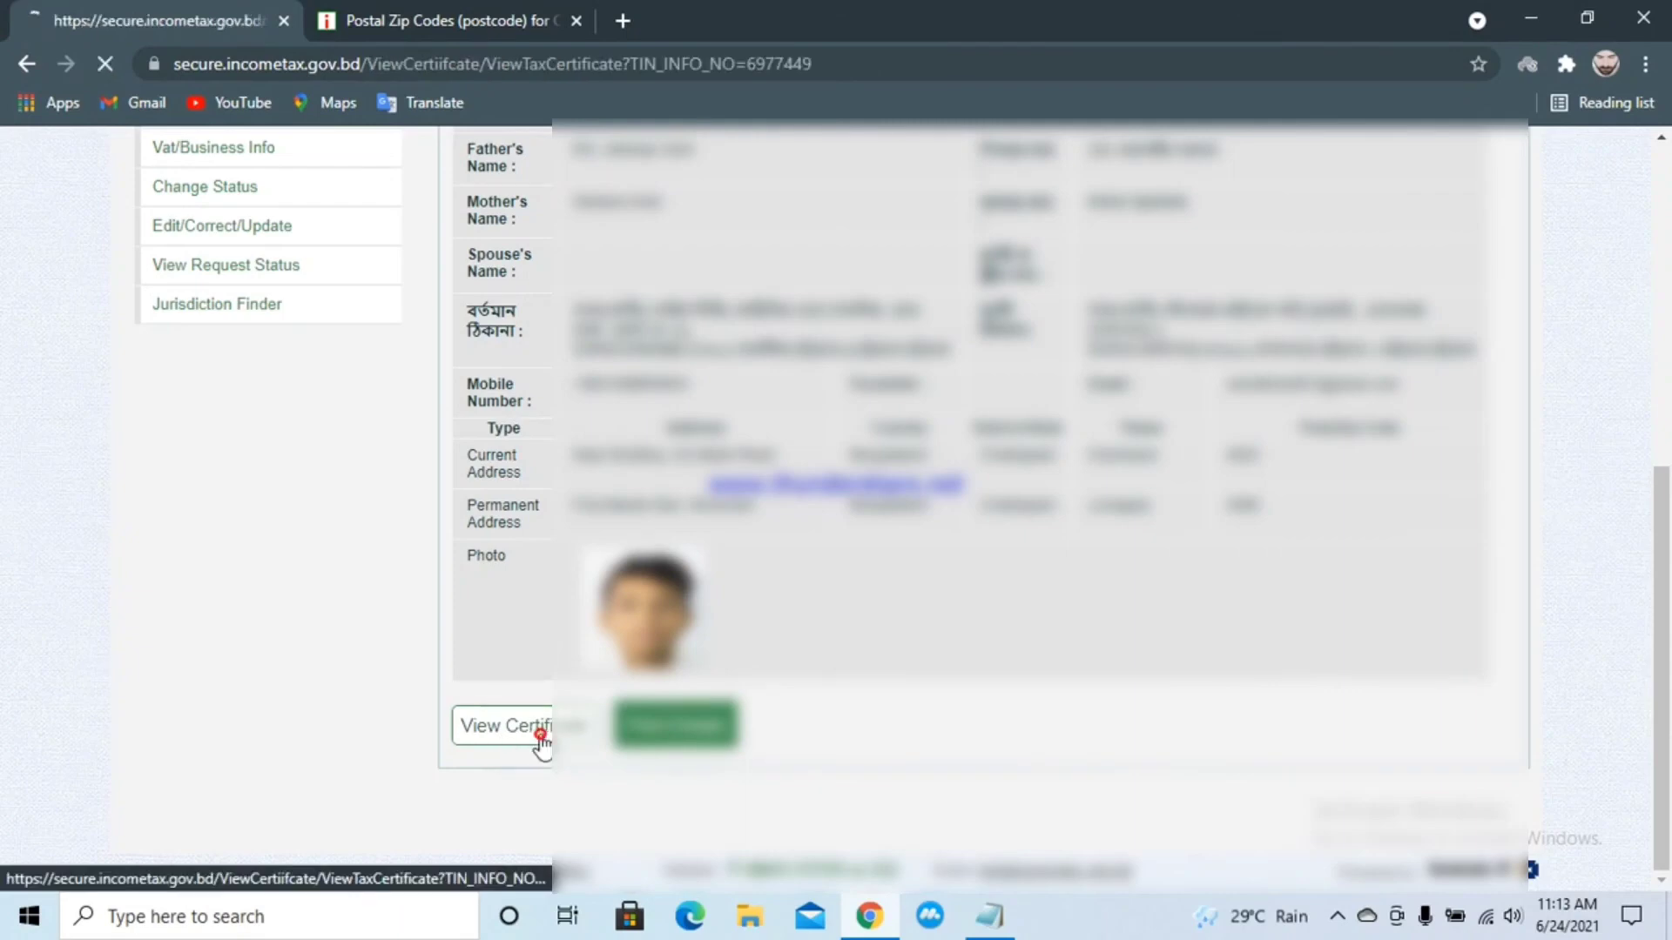
Print the TIN certificate to PDF
scroll(764, 601, "down", 6)
scroll(1202, 597, "down", 10)
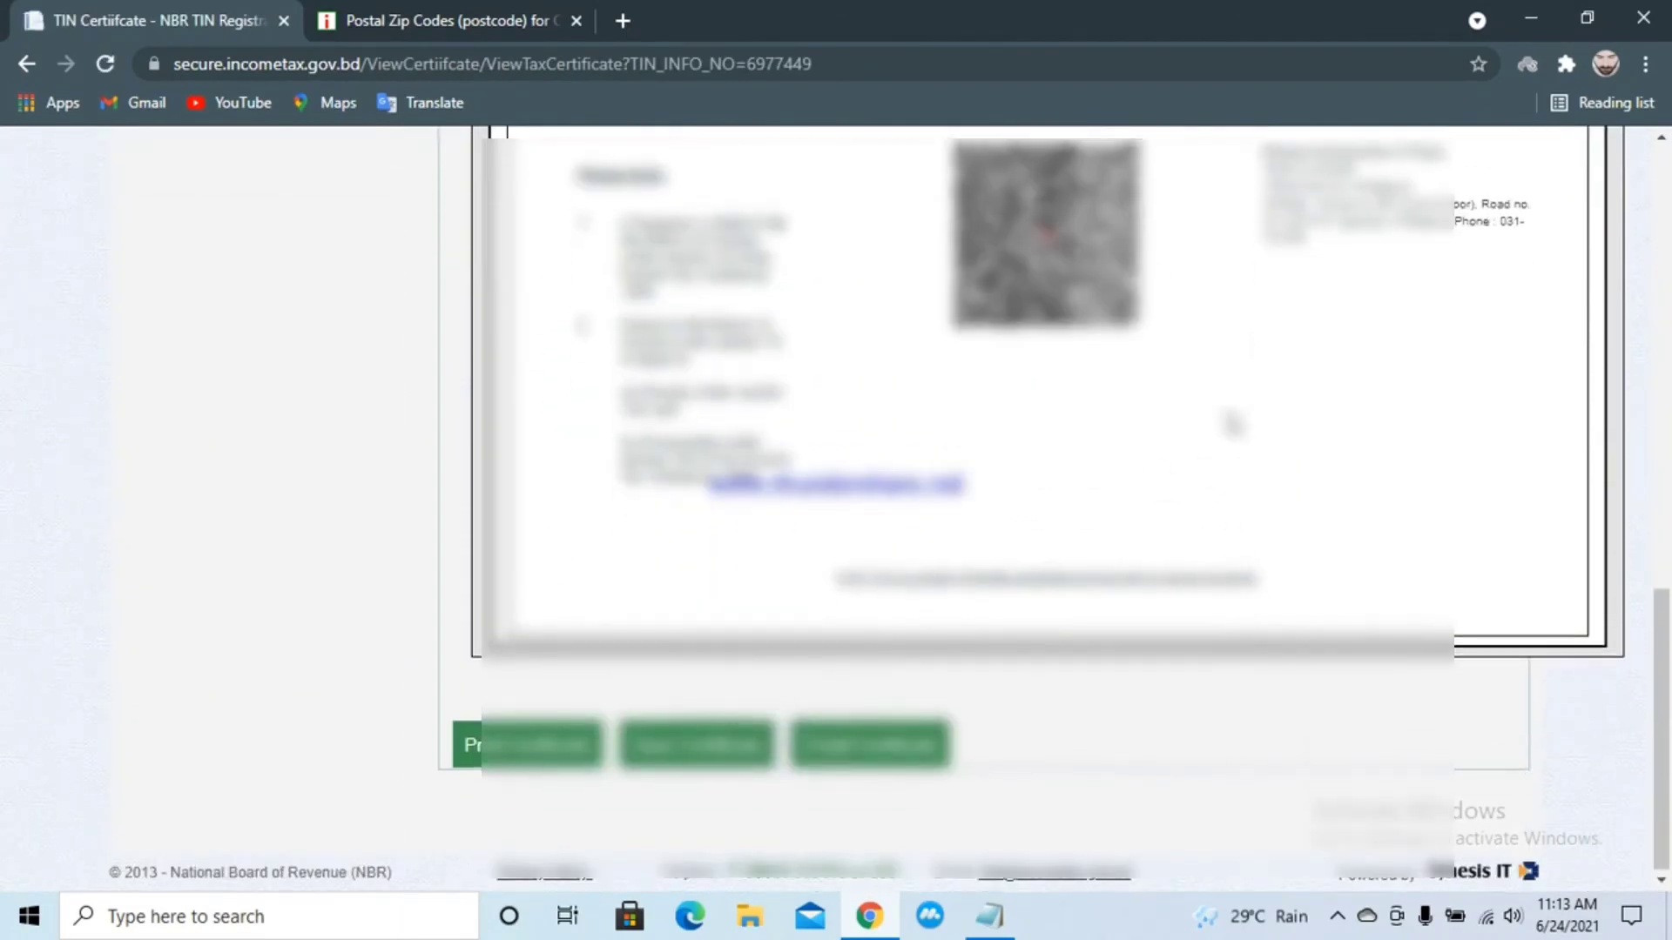
scroll(1206, 435, "up", 7)
scroll(943, 348, "down", 8)
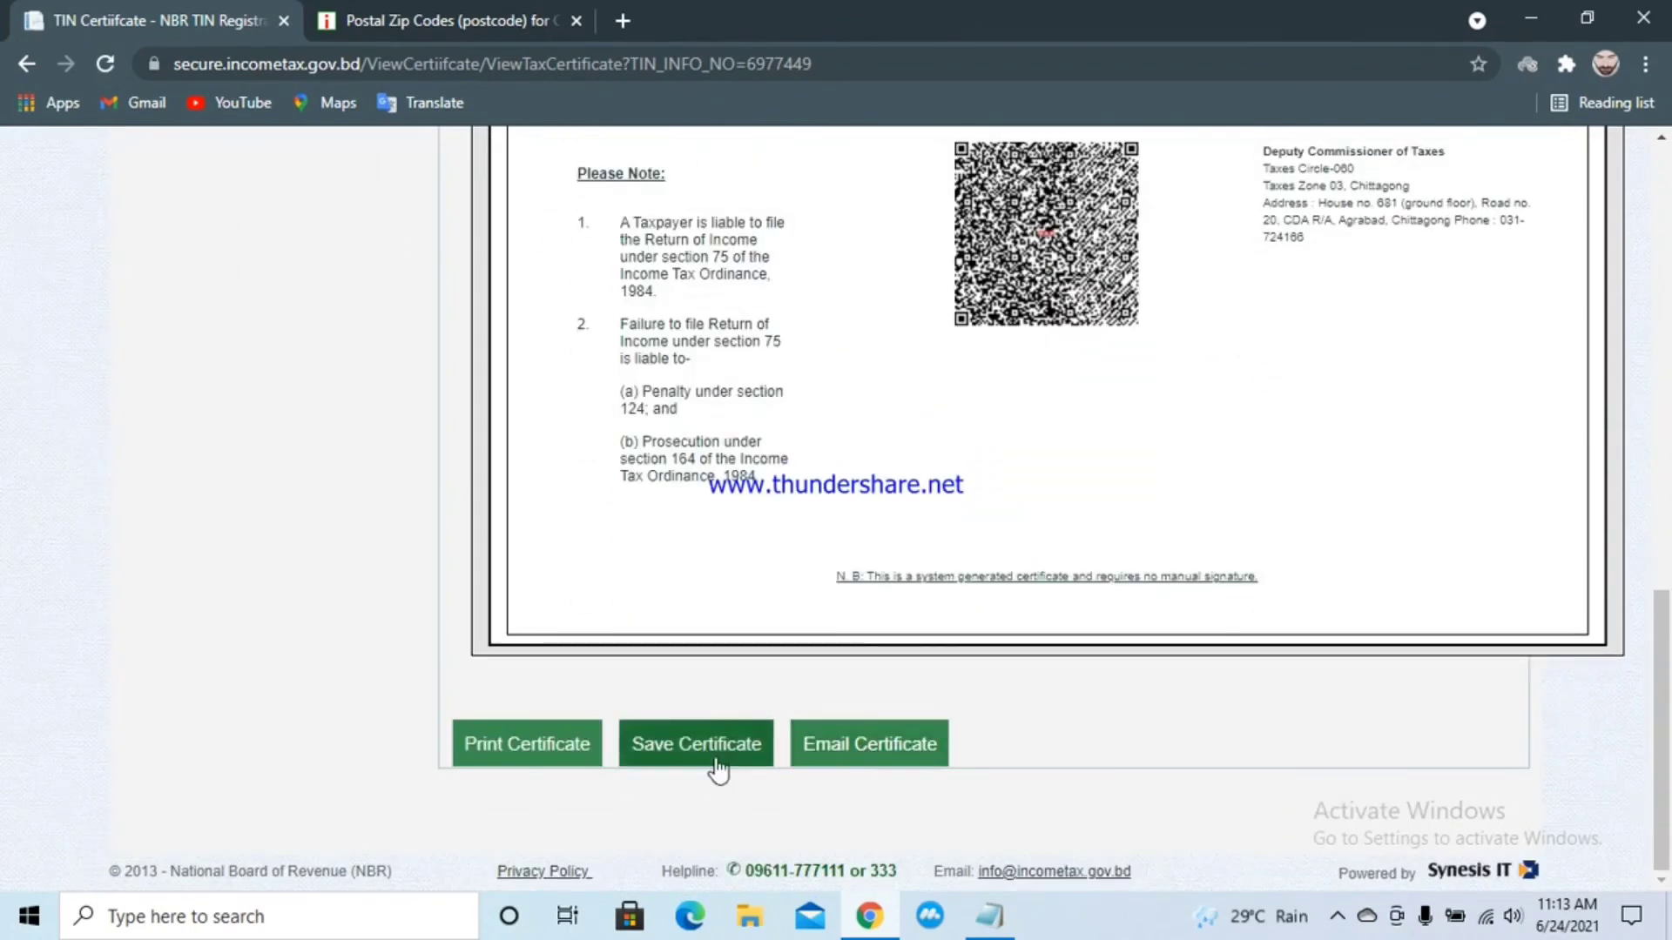
left_click(547, 745)
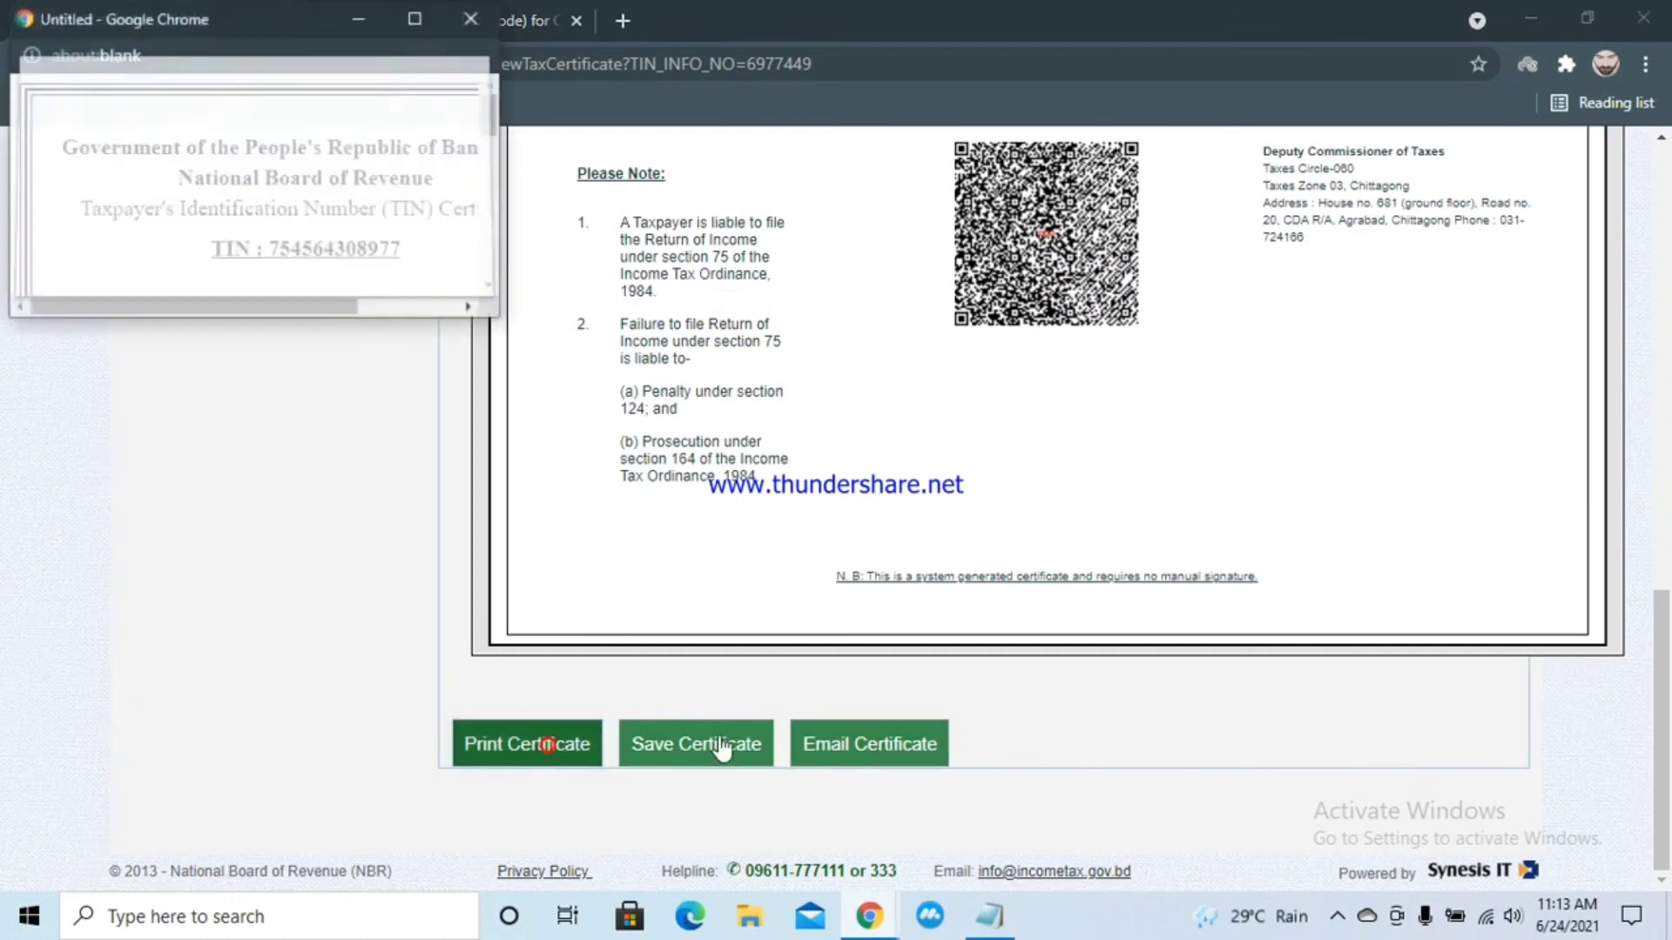
left_click(325, 270)
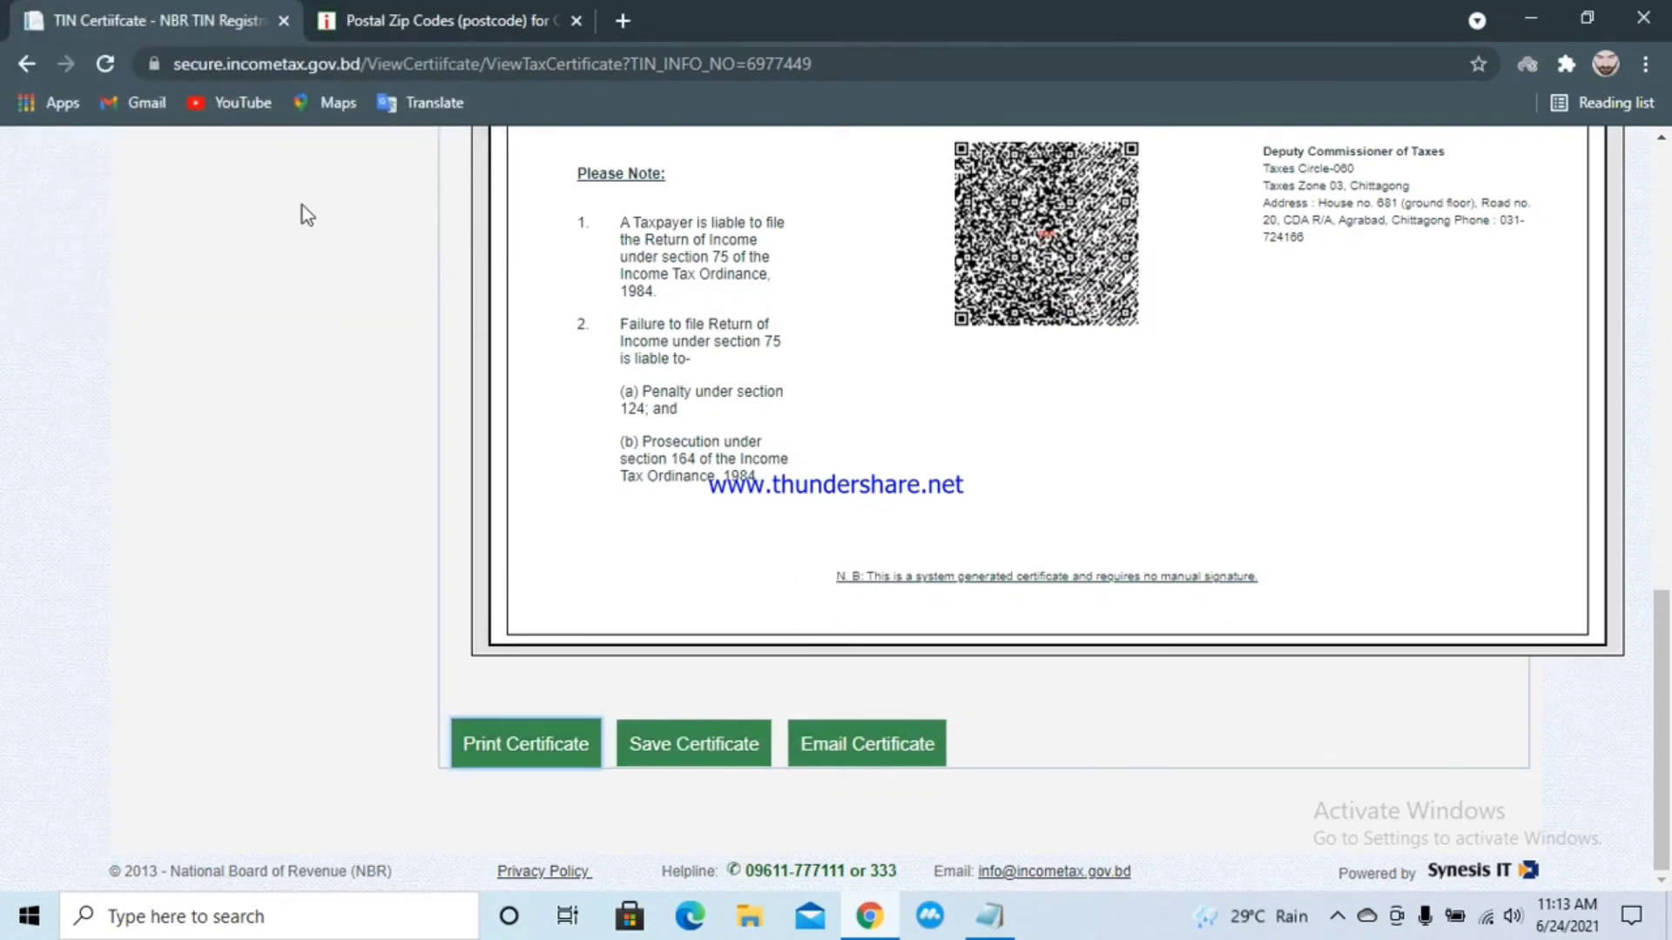
Save the certificate PDF, view it in Edge, then close Edge and the postal codes tab
left_click(681, 750)
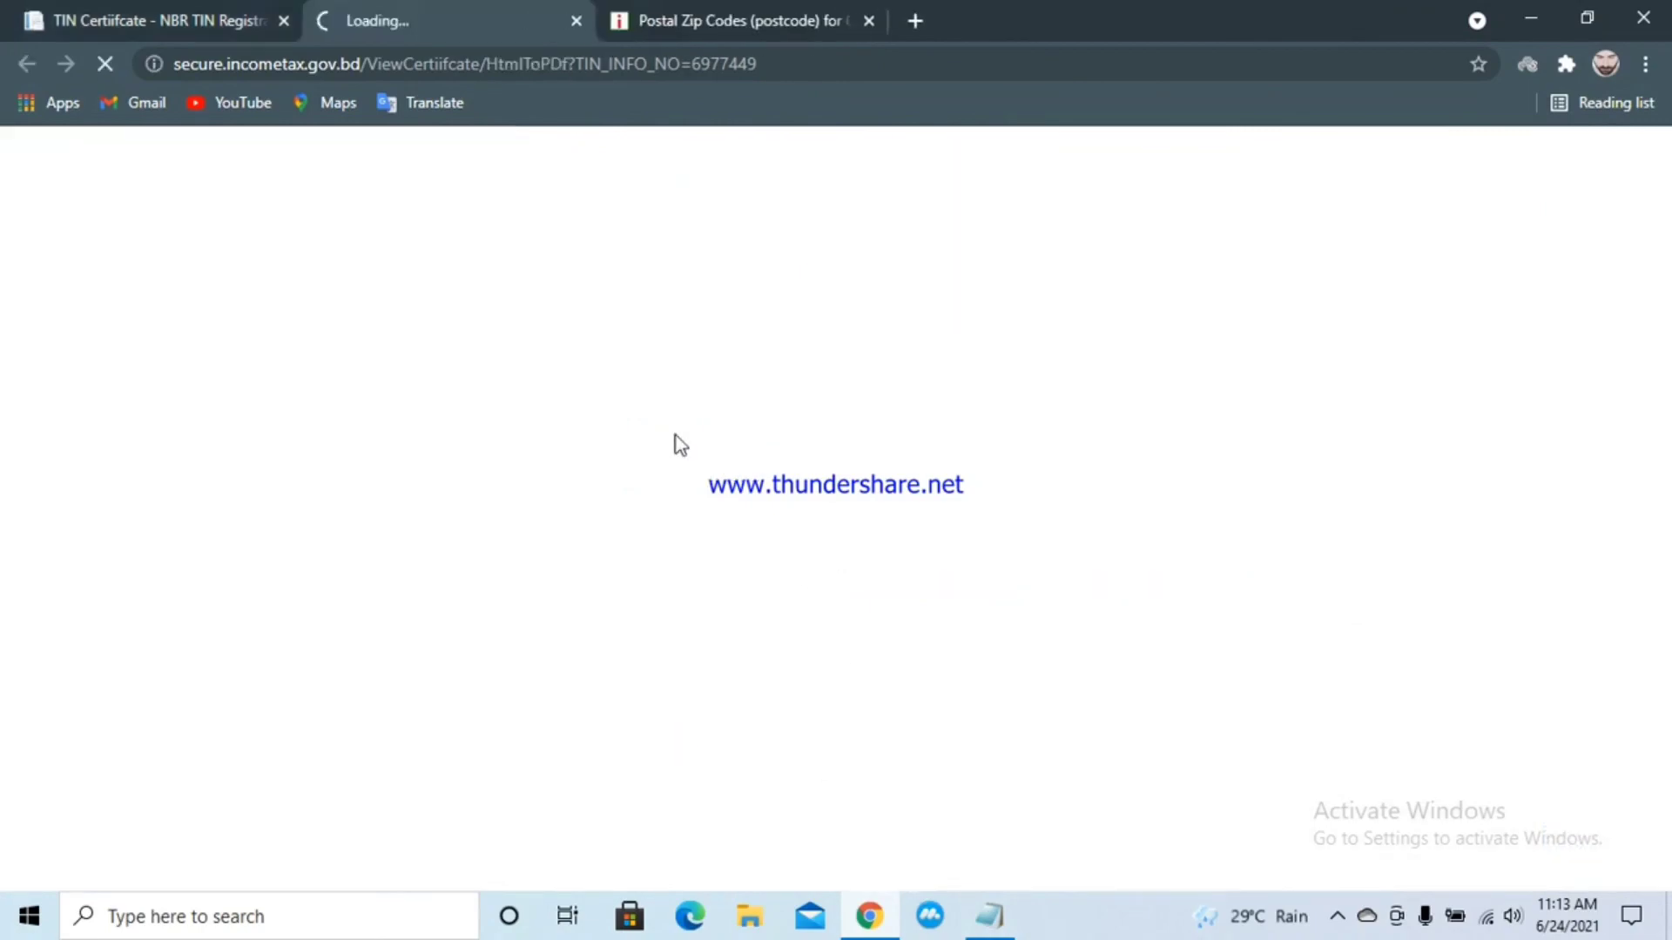
left_click(827, 566)
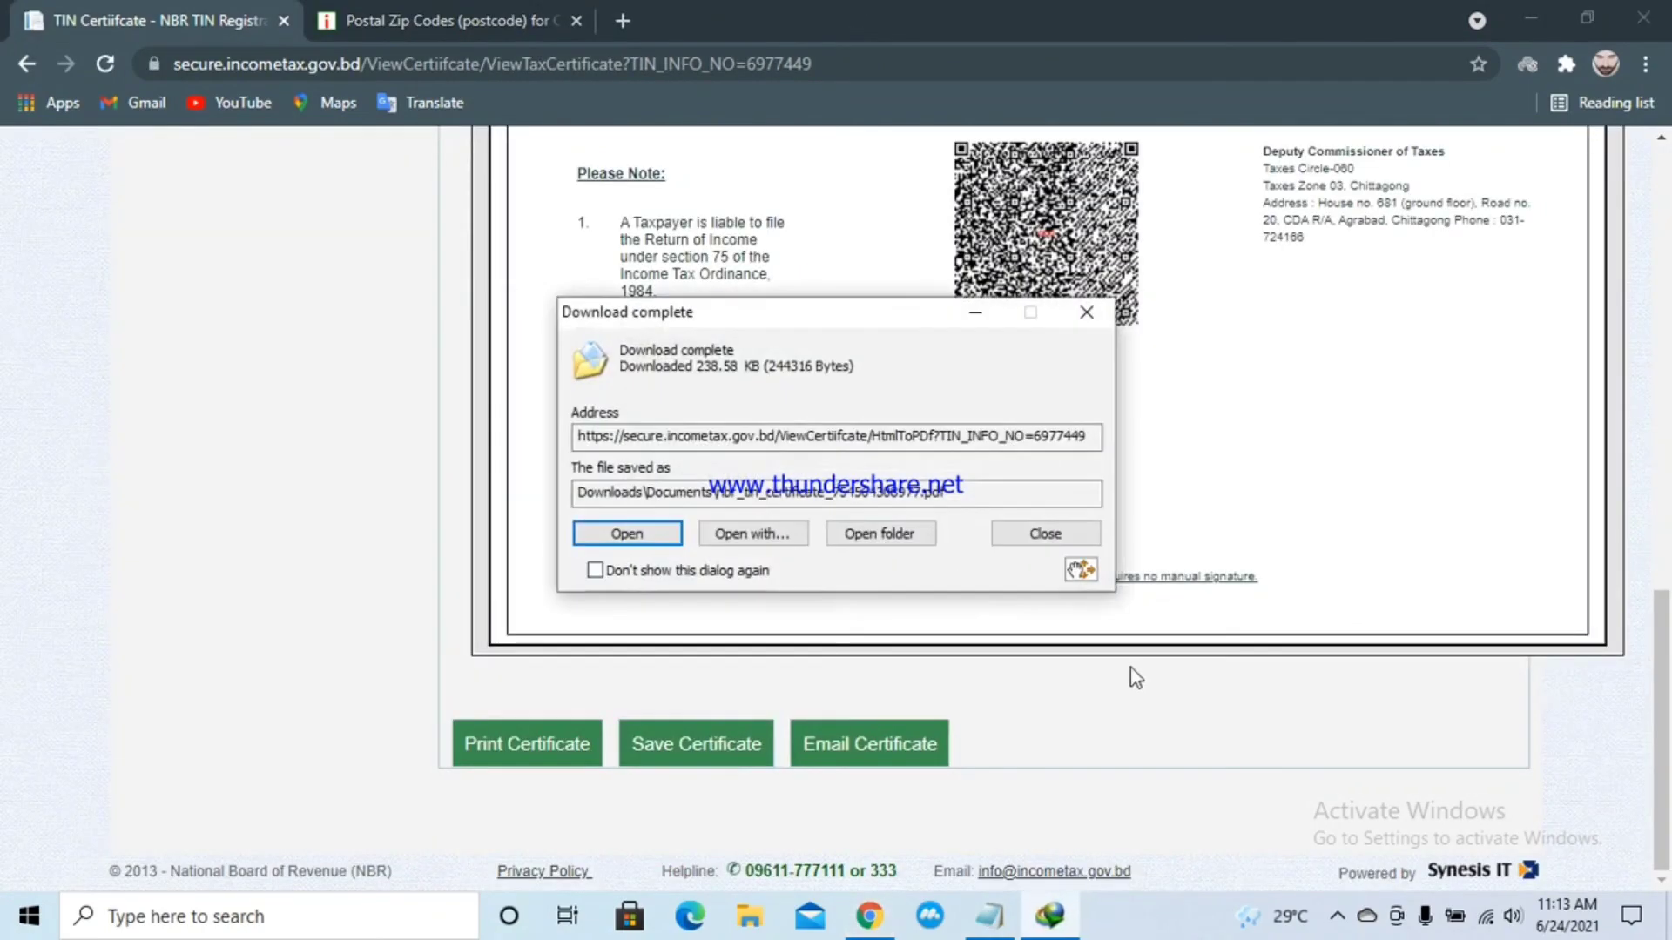
left_click(626, 533)
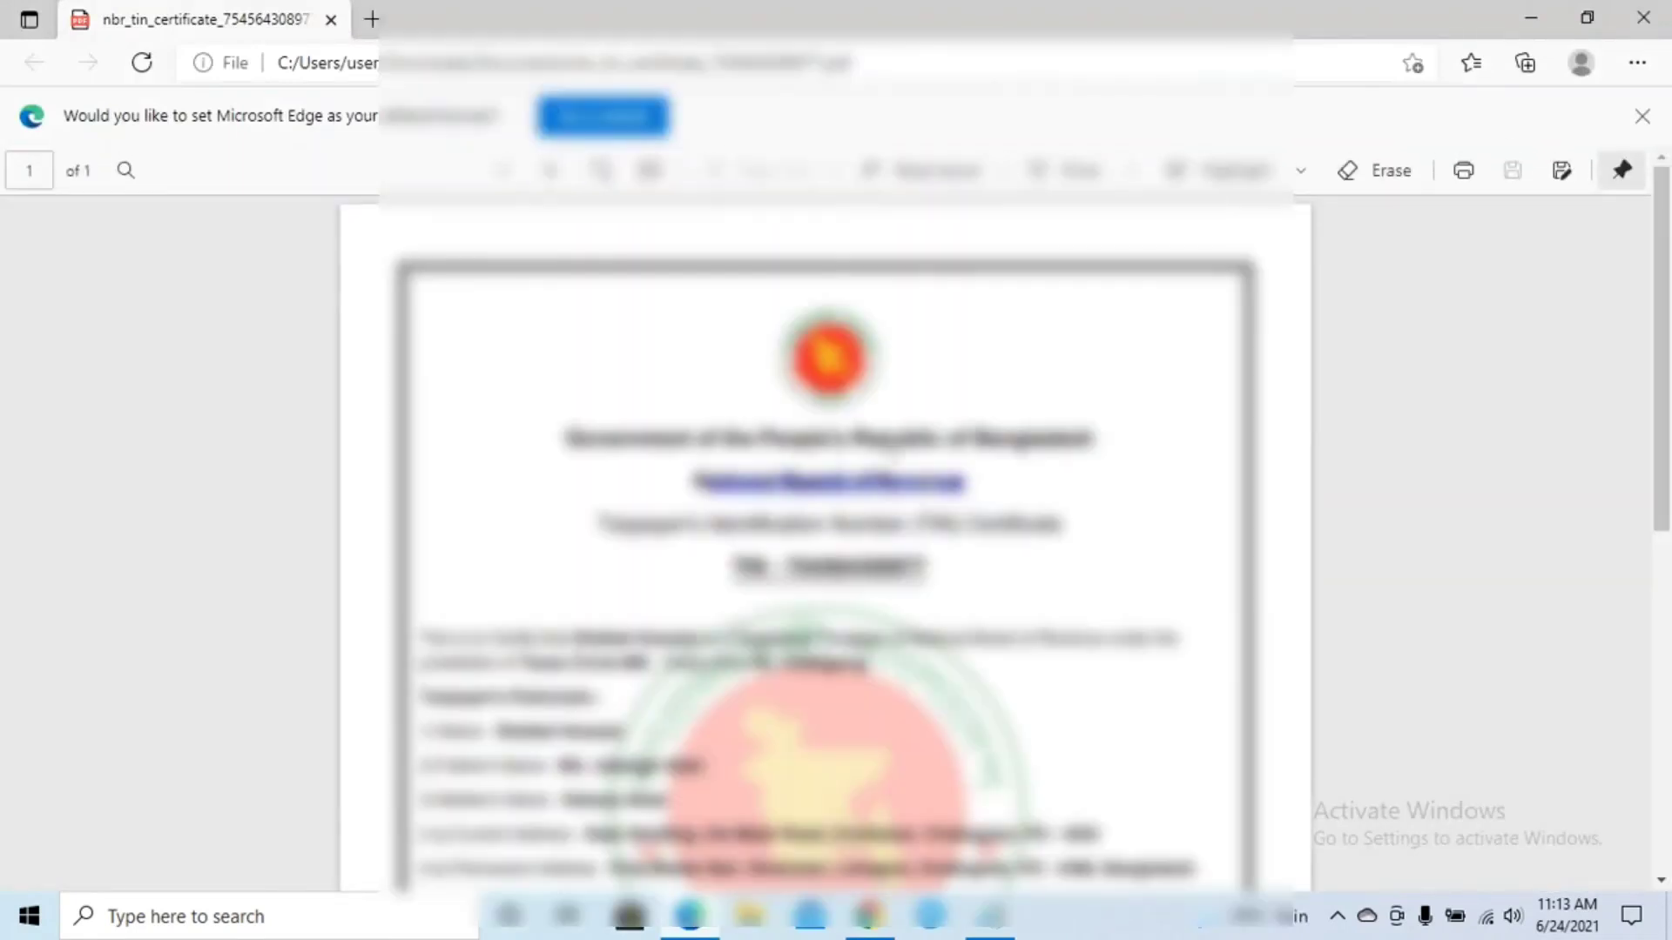
scroll(1032, 551, "down", 5)
scroll(1032, 550, "up", 5)
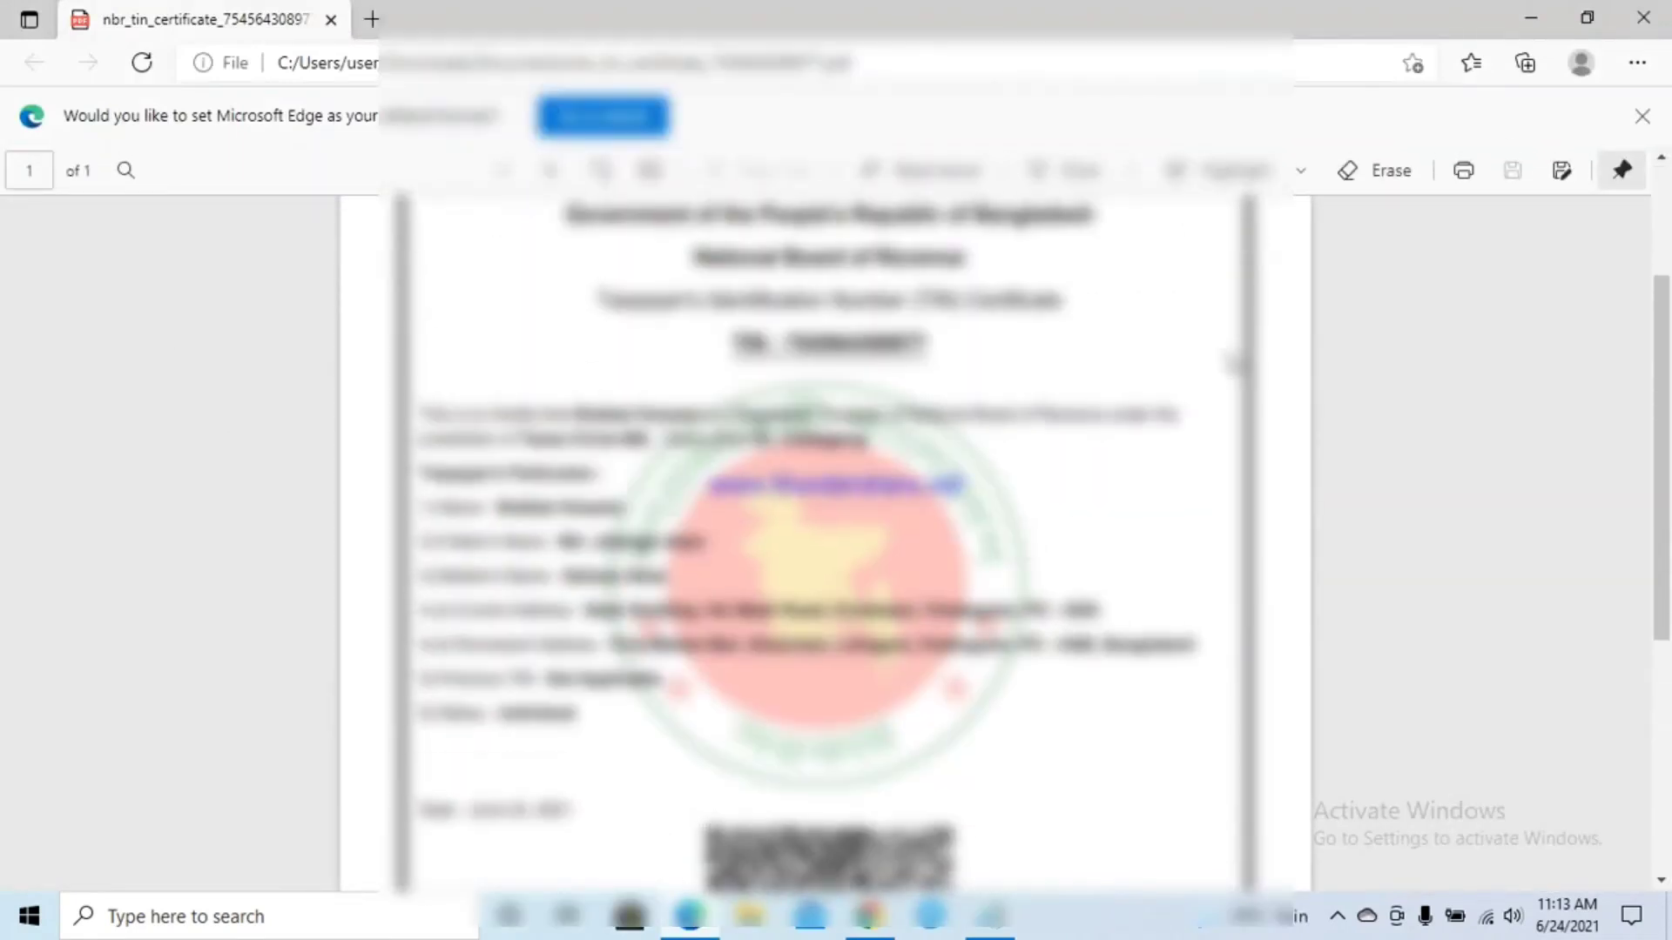
scroll(1228, 365, "down", 5)
scroll(1226, 409, "up", 1)
scroll(1226, 413, "up", 5)
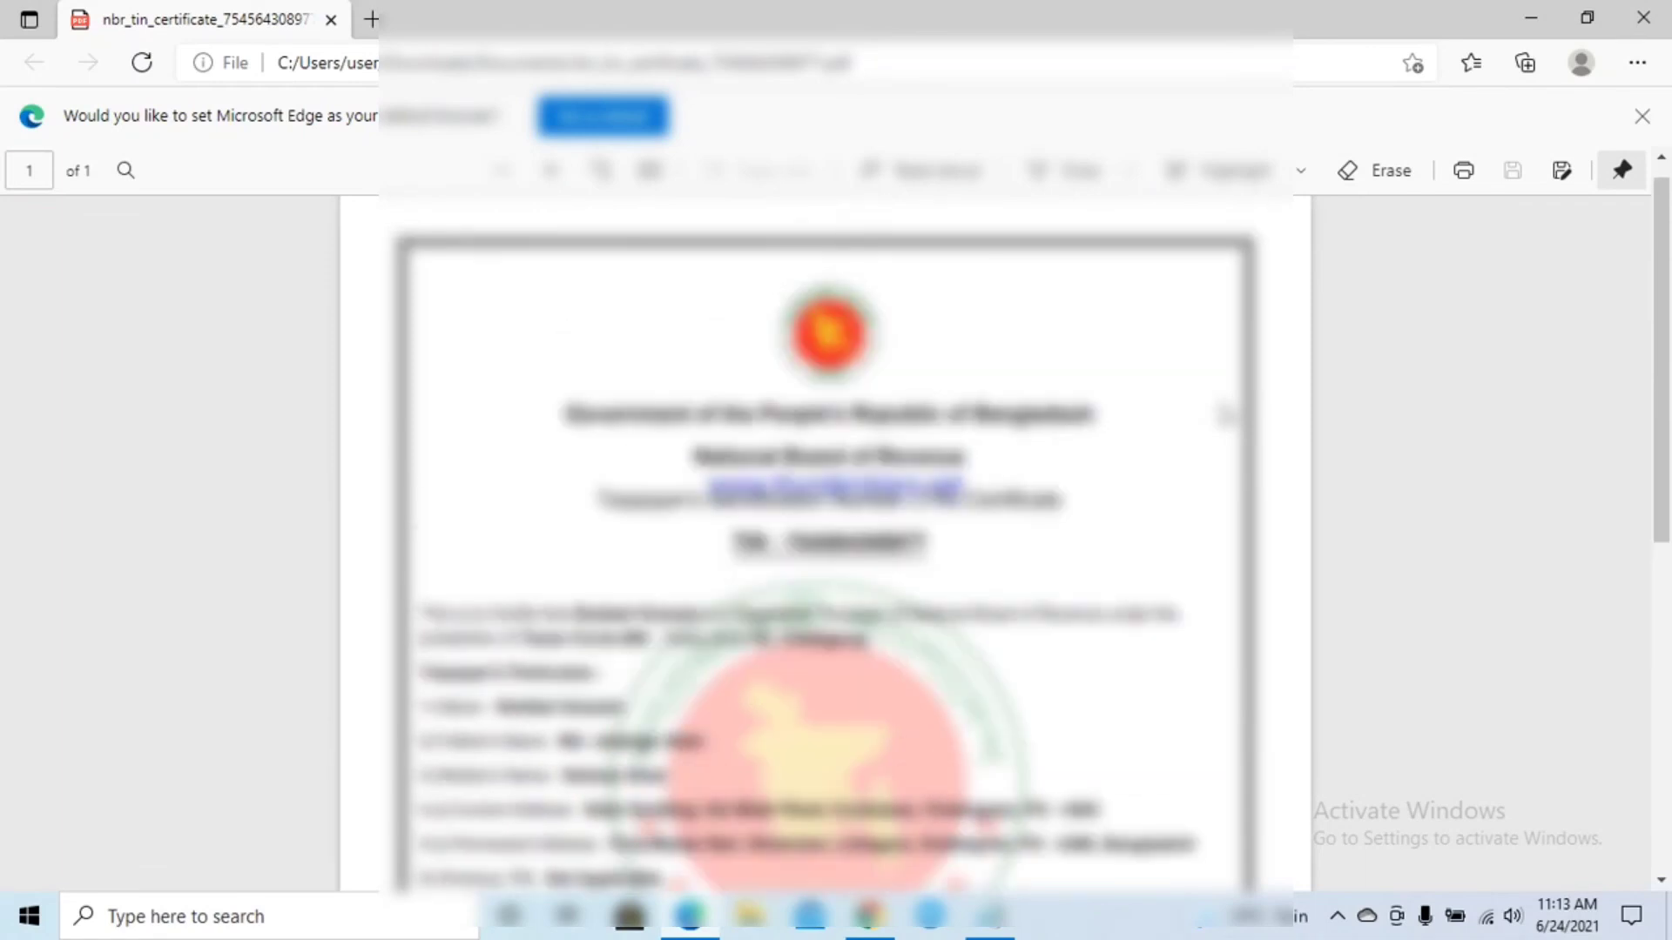
left_click(331, 20)
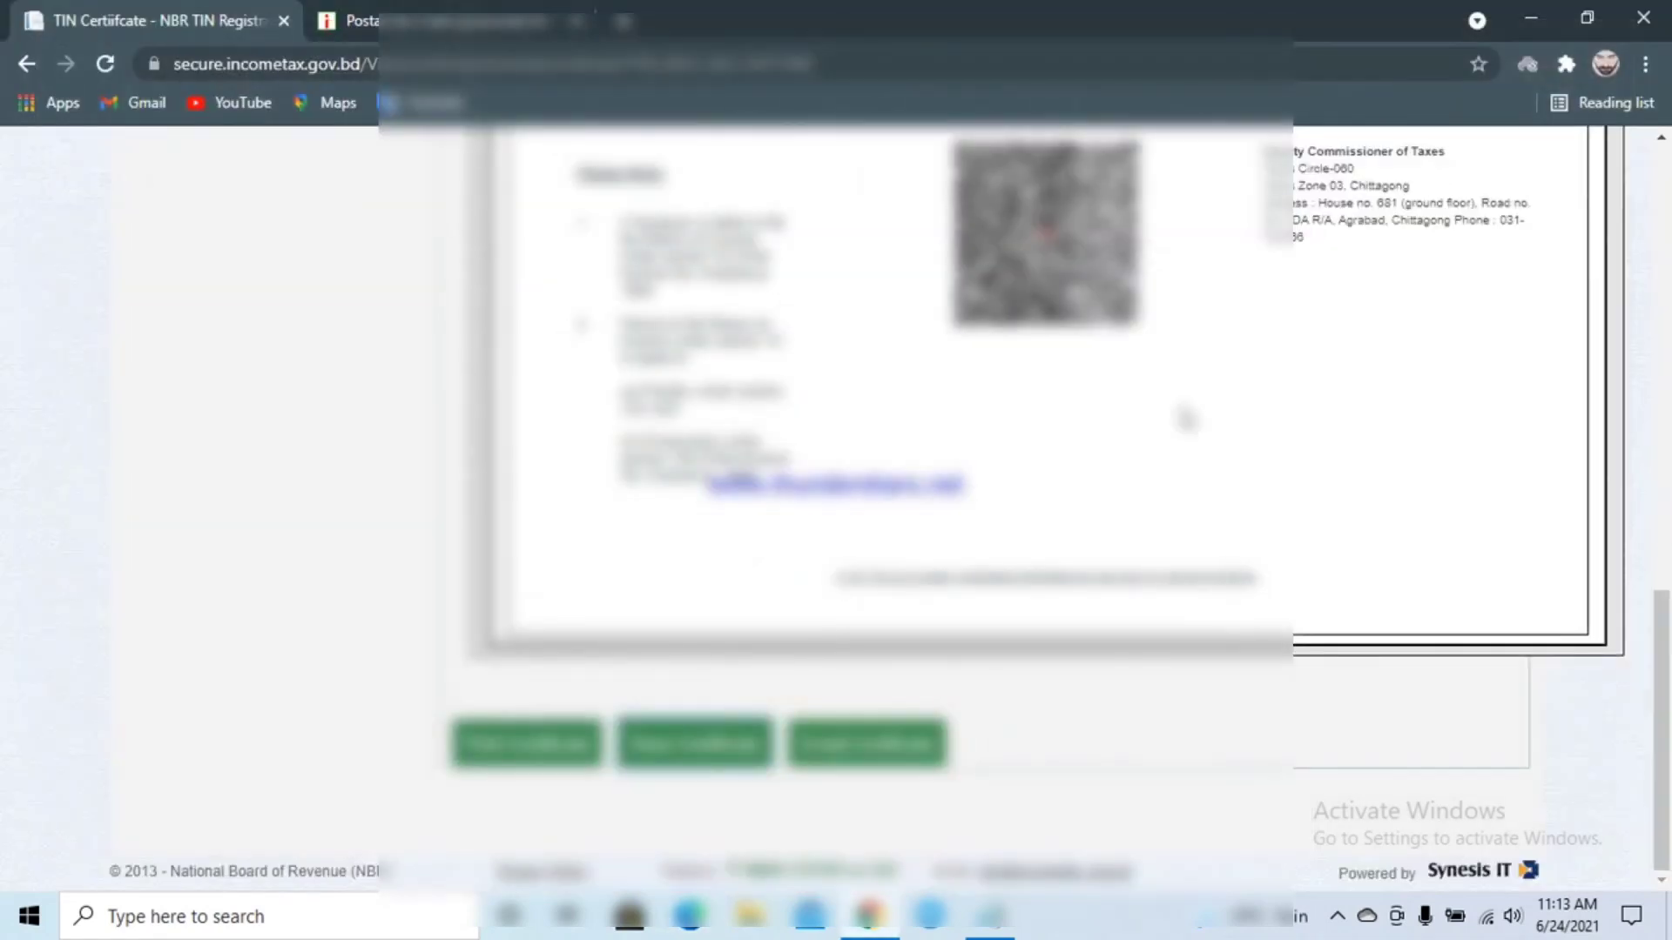
left_click(576, 19)
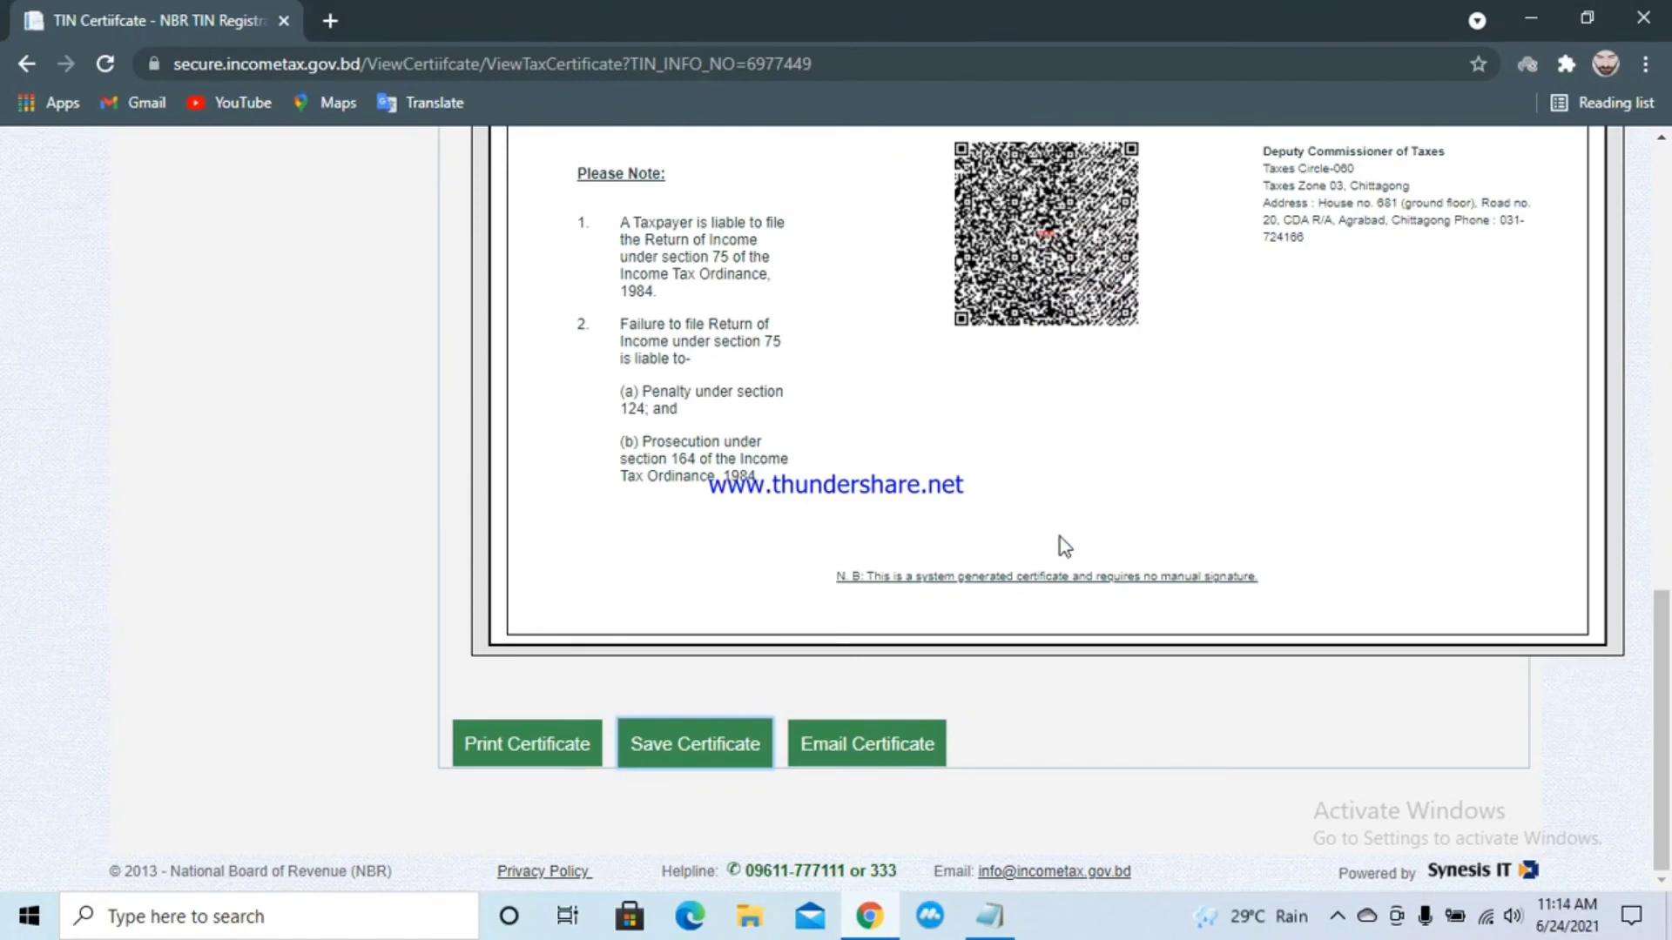